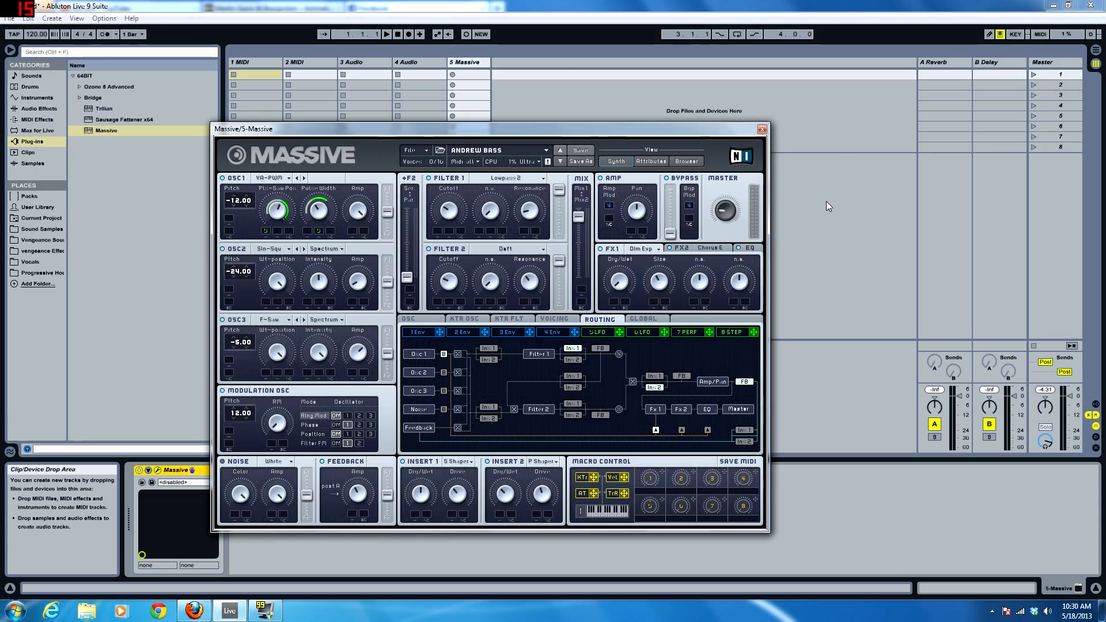
pyautogui.moveTo(467, 130); pyautogui.dragTo(521, 63)
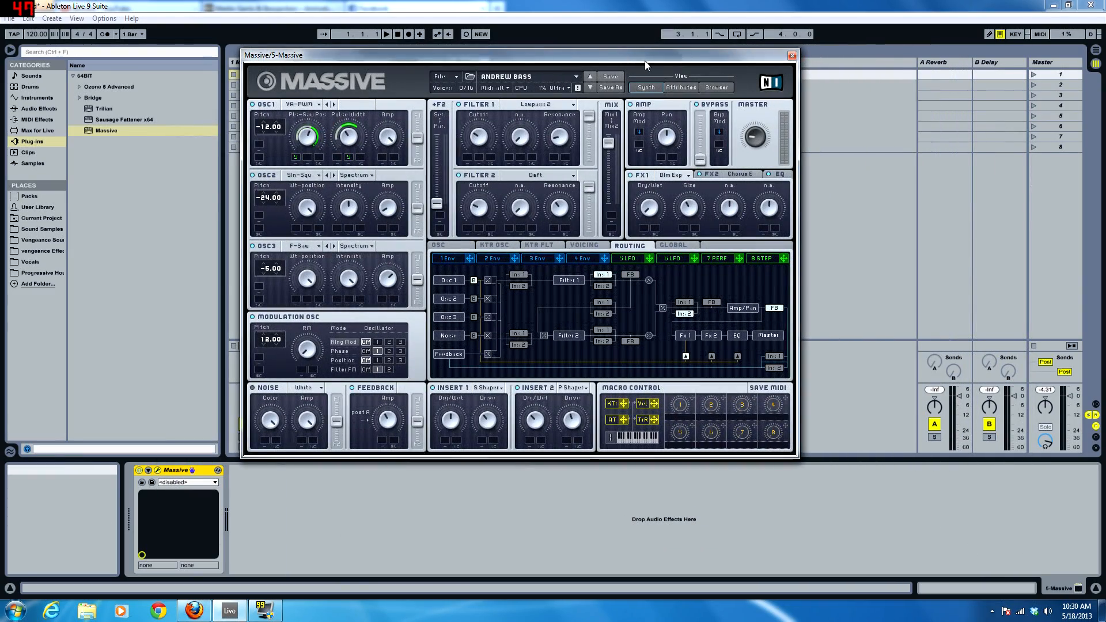
pyautogui.moveTo(612, 58); pyautogui.dragTo(692, 99)
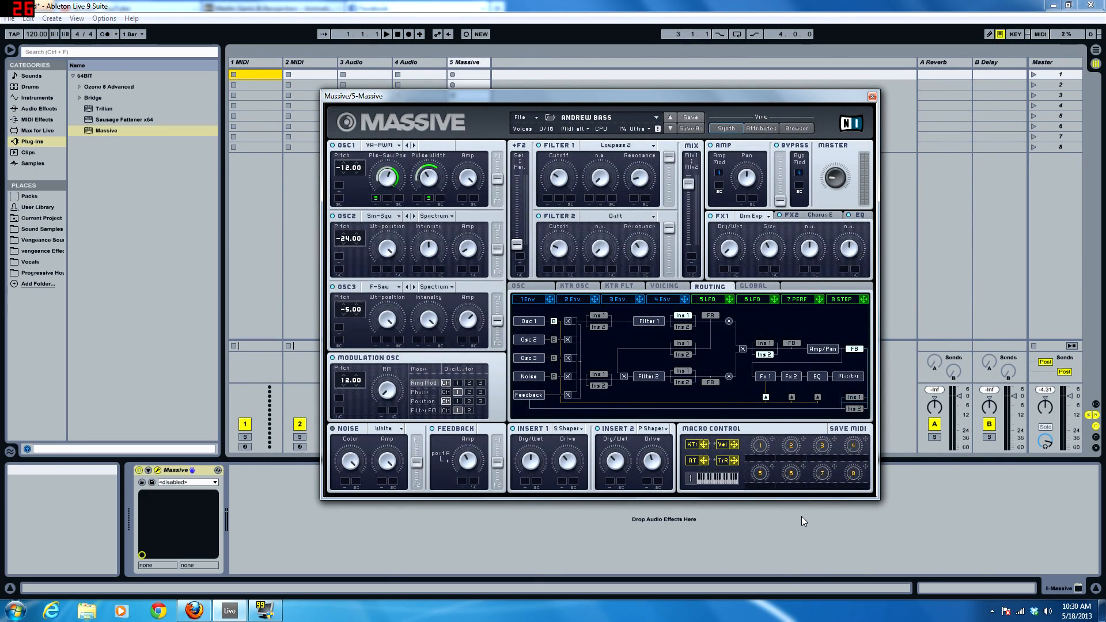
pyautogui.moveTo(505, 97); pyautogui.dragTo(663, 50)
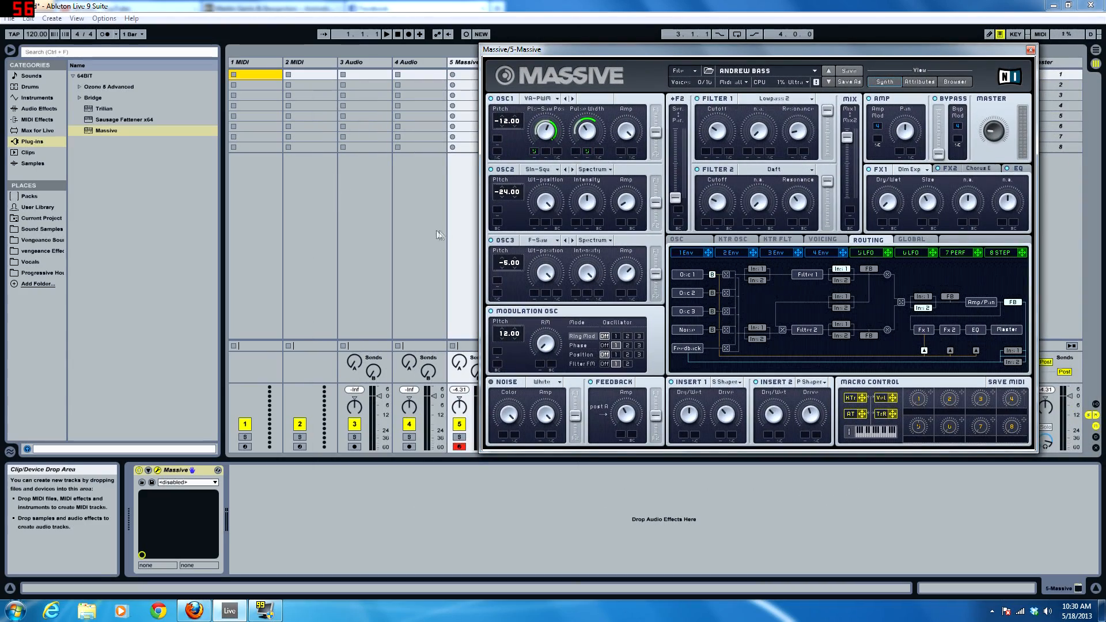
pyautogui.moveTo(693, 51); pyautogui.dragTo(567, 136)
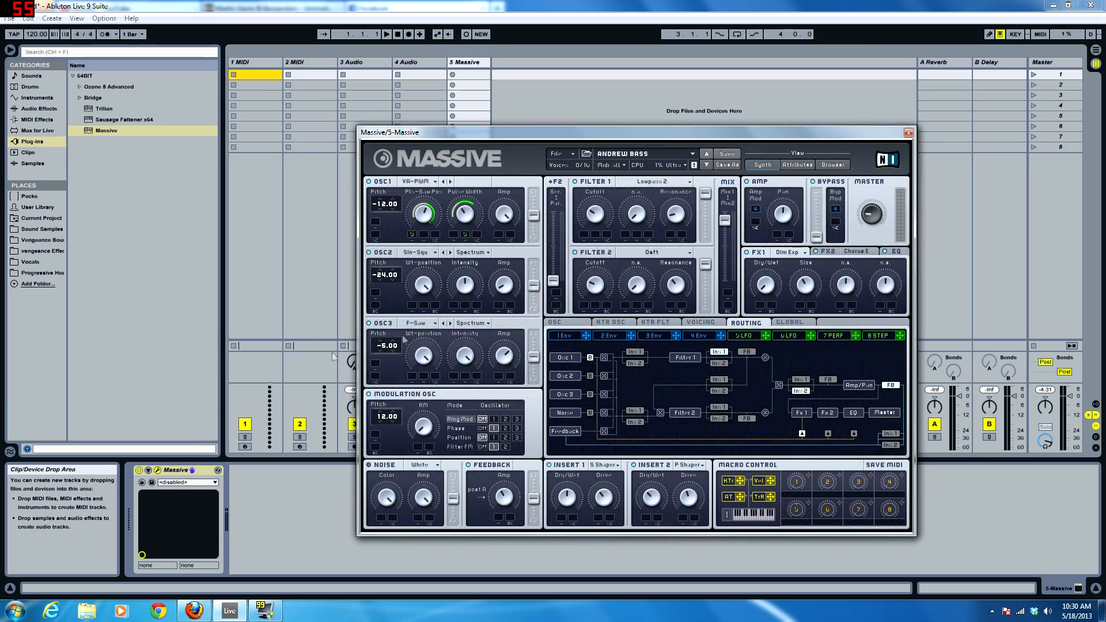
pyautogui.moveTo(663, 132)
pyautogui.mouseDown()
pyautogui.moveTo(791, 140)
pyautogui.moveTo(653, 136)
pyautogui.mouseUp()
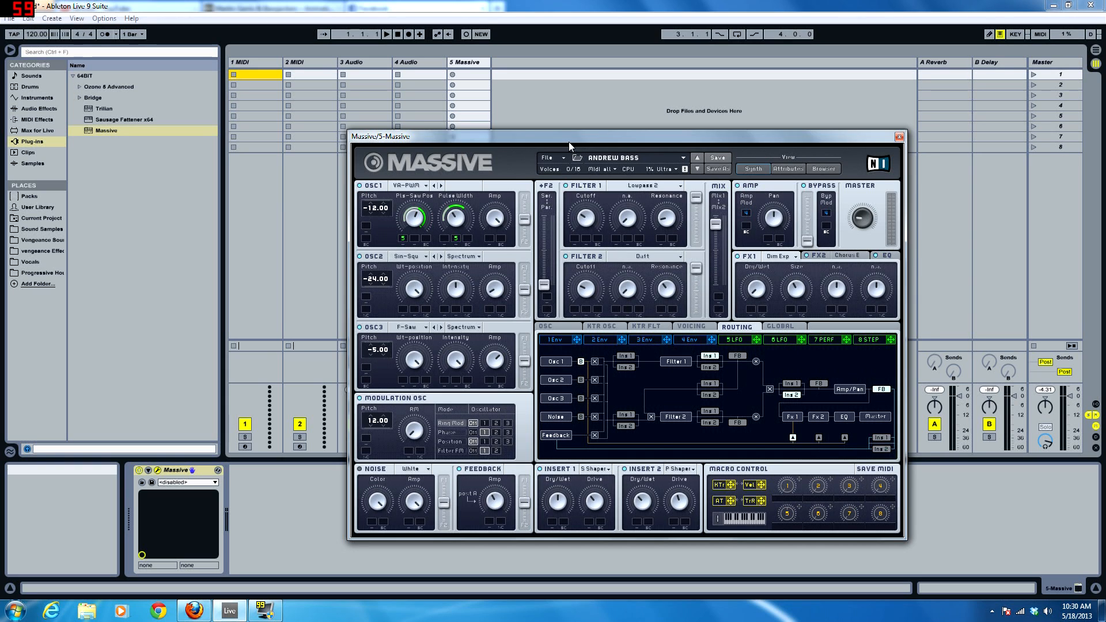
pyautogui.moveTo(571, 138); pyautogui.dragTo(583, 135)
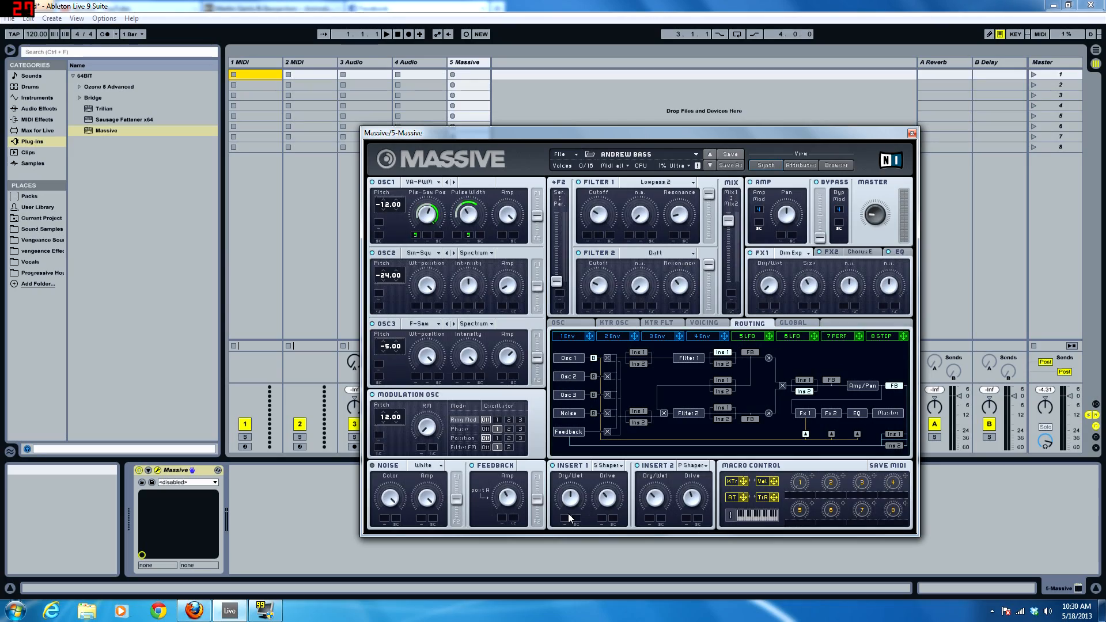
pyautogui.moveTo(708, 137); pyautogui.dragTo(613, 100)
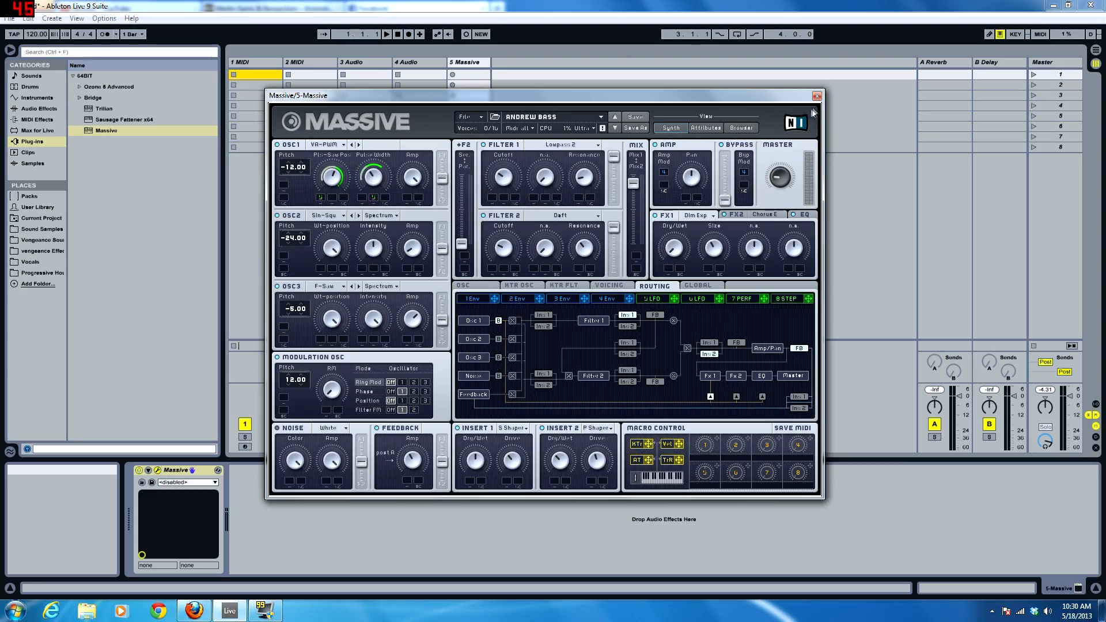
pyautogui.moveTo(759, 99); pyautogui.dragTo(757, 141)
pyautogui.moveTo(429, 138); pyautogui.dragTo(355, 61)
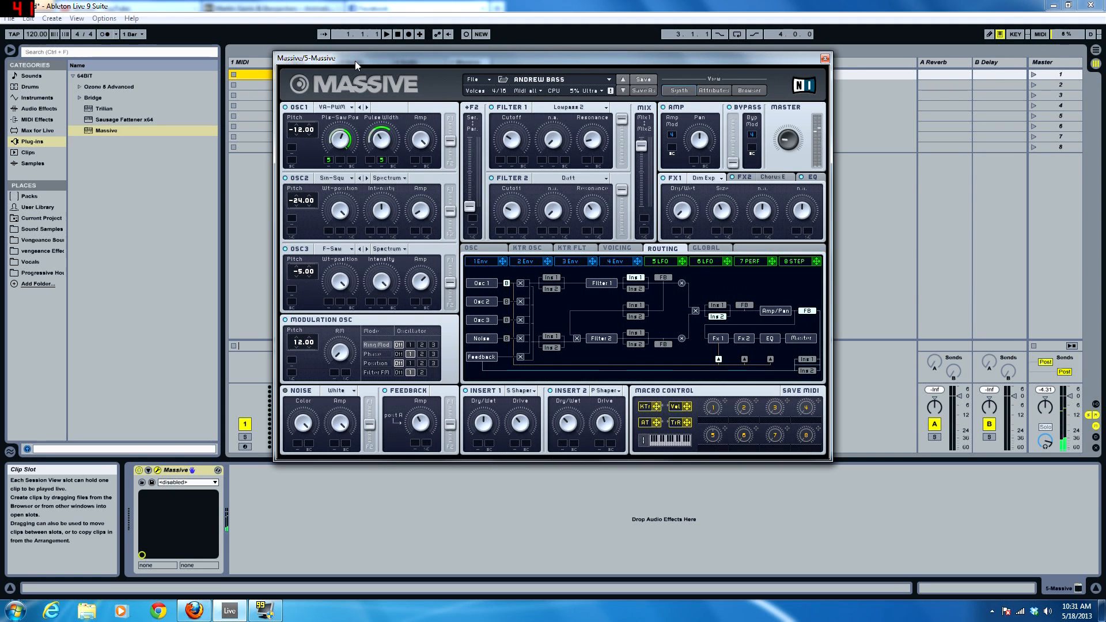
pyautogui.moveTo(347, 57); pyautogui.dragTo(414, 114)
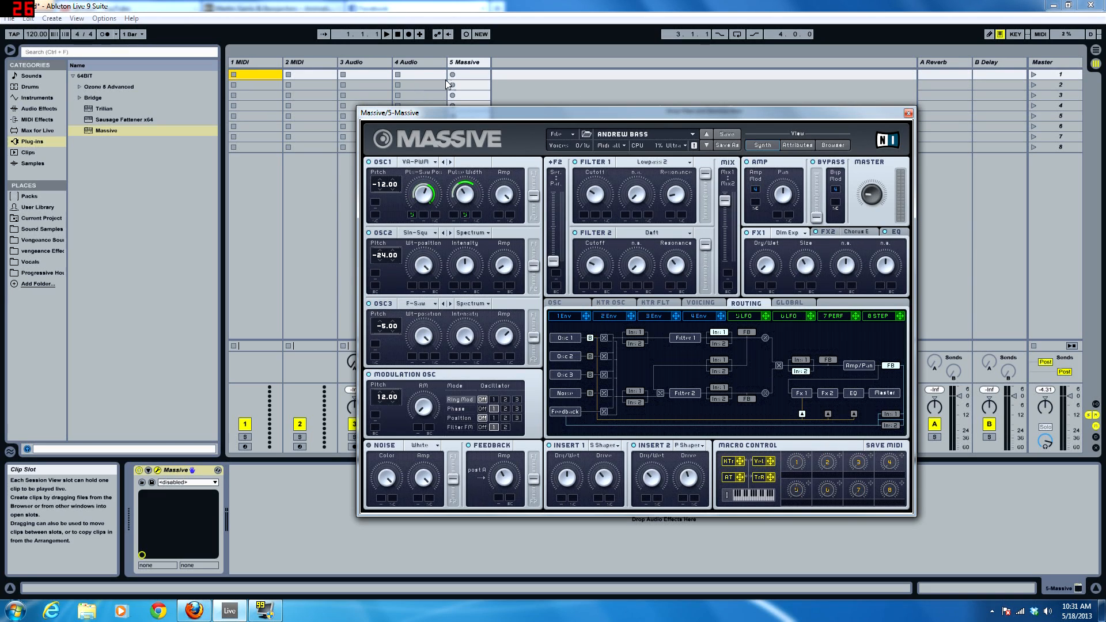
pyautogui.moveTo(593, 123); pyautogui.dragTo(347, 104)
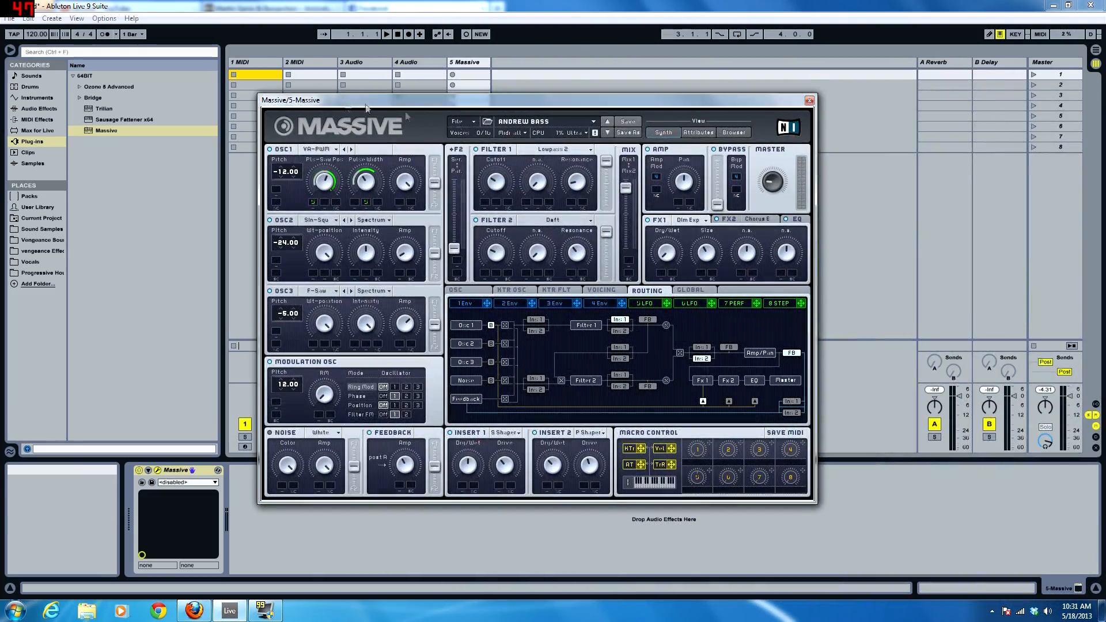
# - Select the Pulse-Saw PWM wavetable for oscillator 1 and the Formant Saw wavetable for oscillator 3
pyautogui.click(311, 149)
pyautogui.click(327, 161)
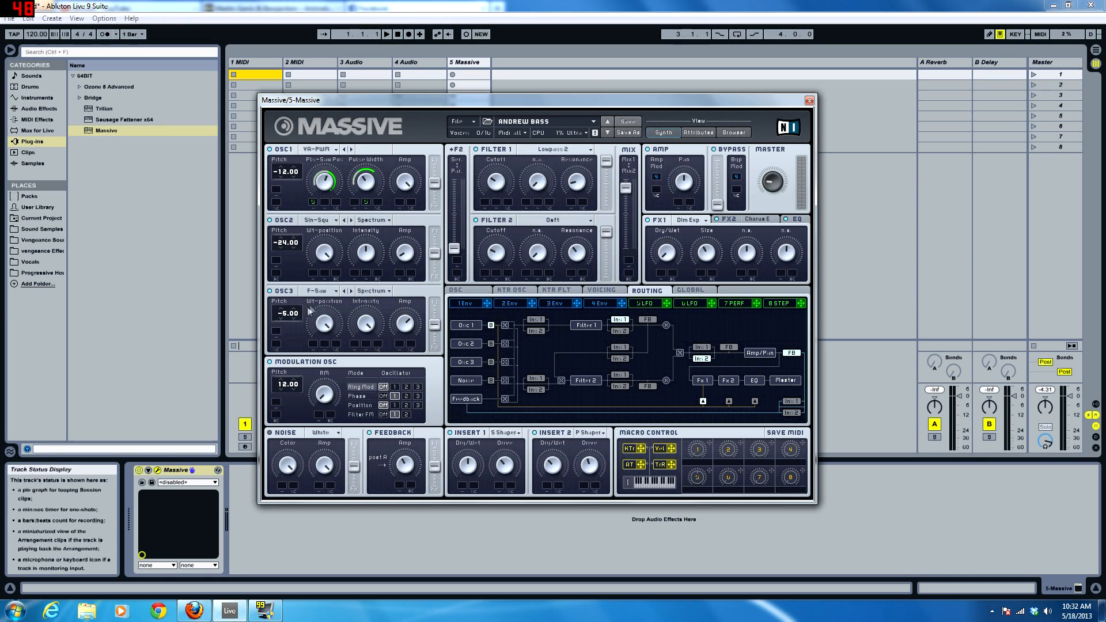
pyautogui.click(323, 293)
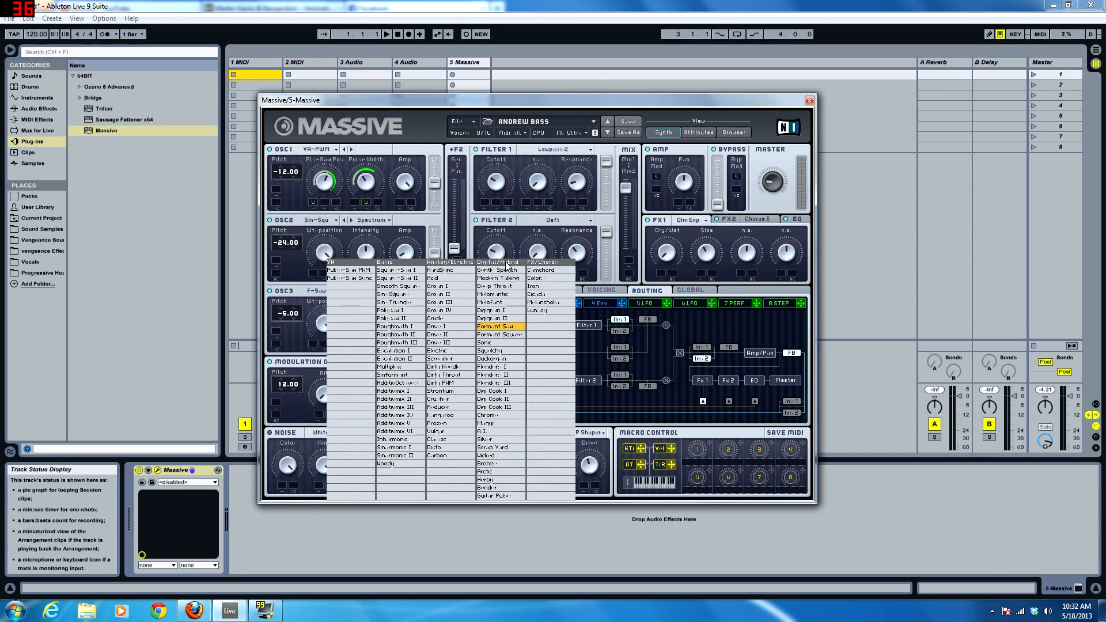
pyautogui.click(496, 327)
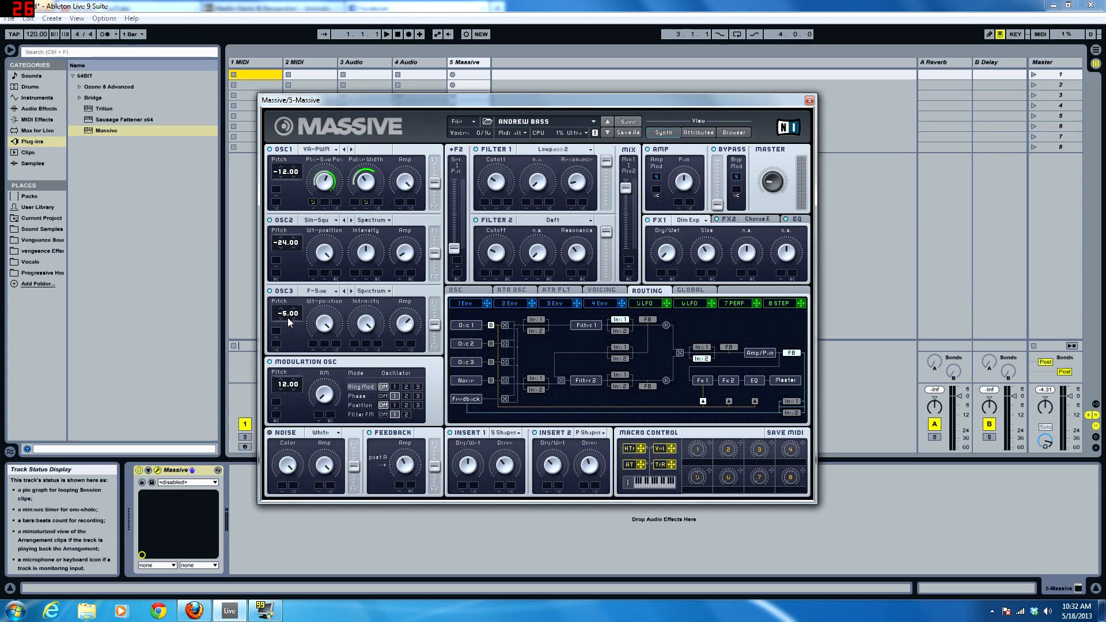
pyautogui.moveTo(286, 171); pyautogui.dragTo(287, 192)
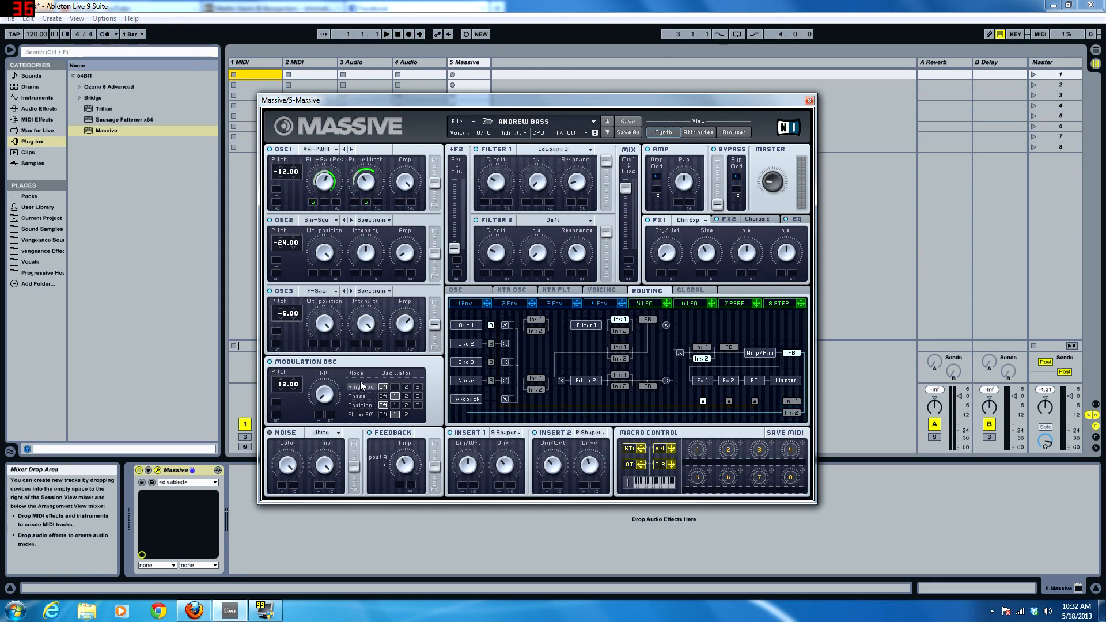
# - Route the modulation oscillator's phase modulation to oscillator 1 and show its Filter FM amount control
pyautogui.click(395, 397)
pyautogui.click(362, 415)
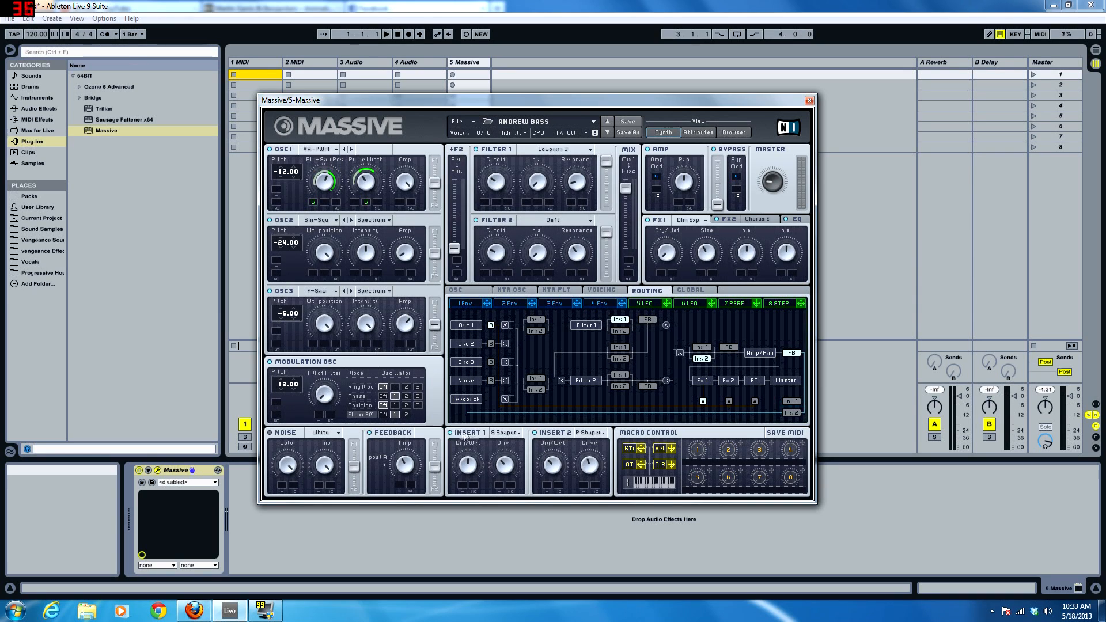
# - Set Insert 1 to Sine Shaper and view the effect choices for Insert 2
pyautogui.click(505, 433)
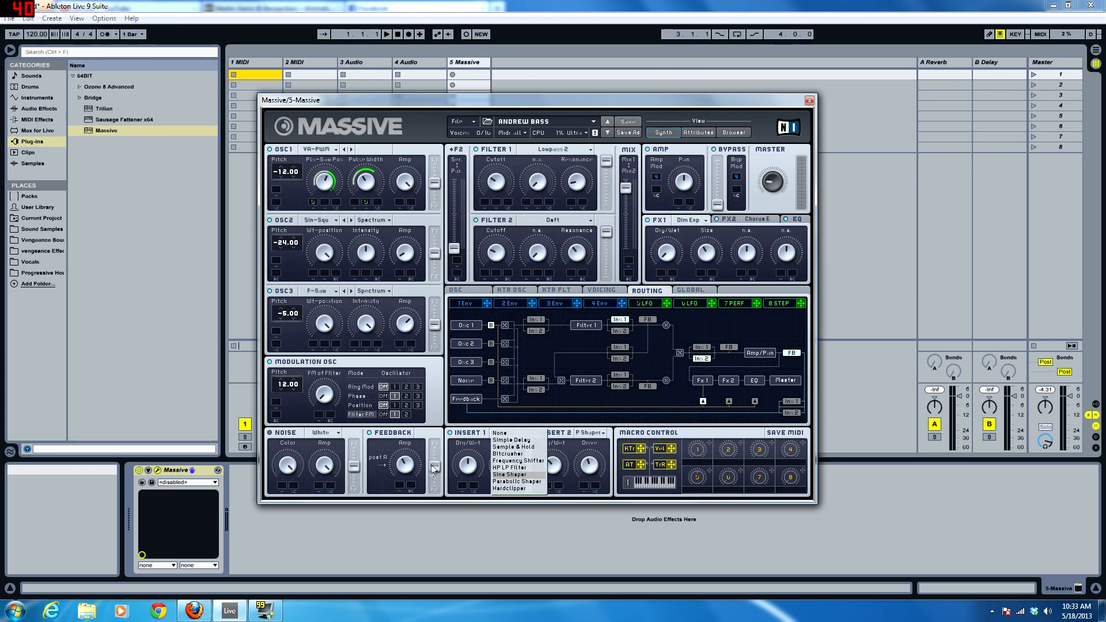
pyautogui.click(515, 475)
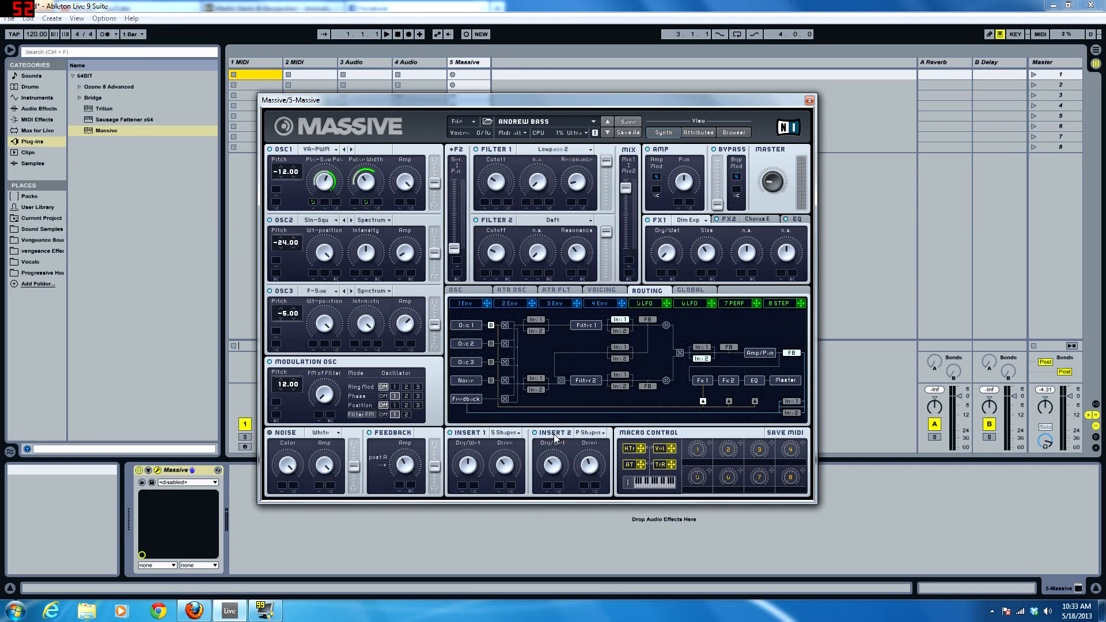
pyautogui.click(589, 433)
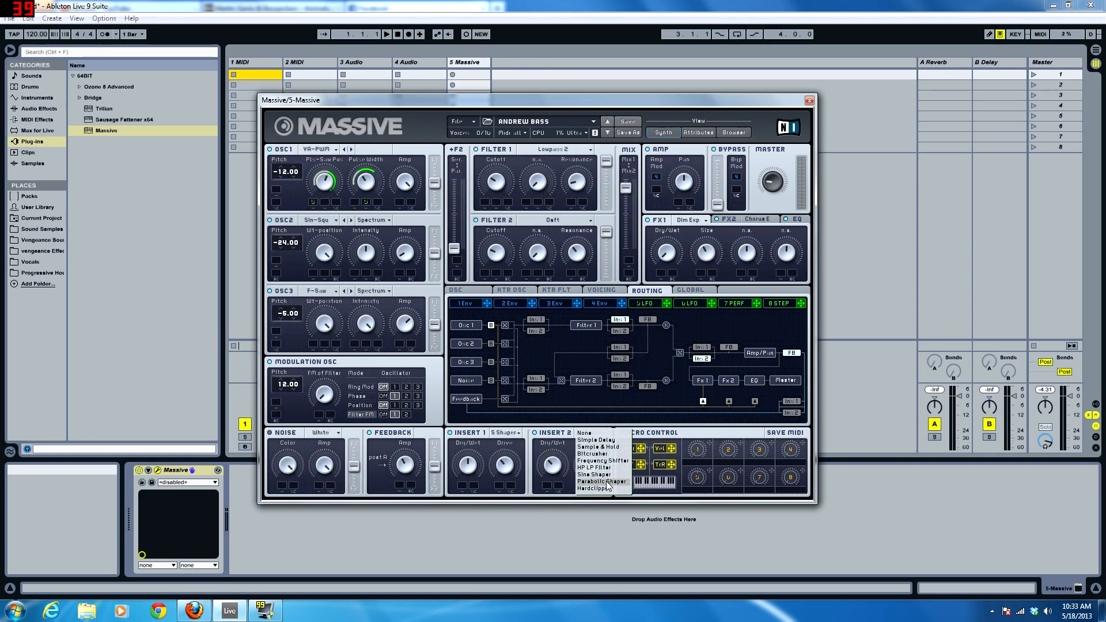
pyautogui.click(542, 442)
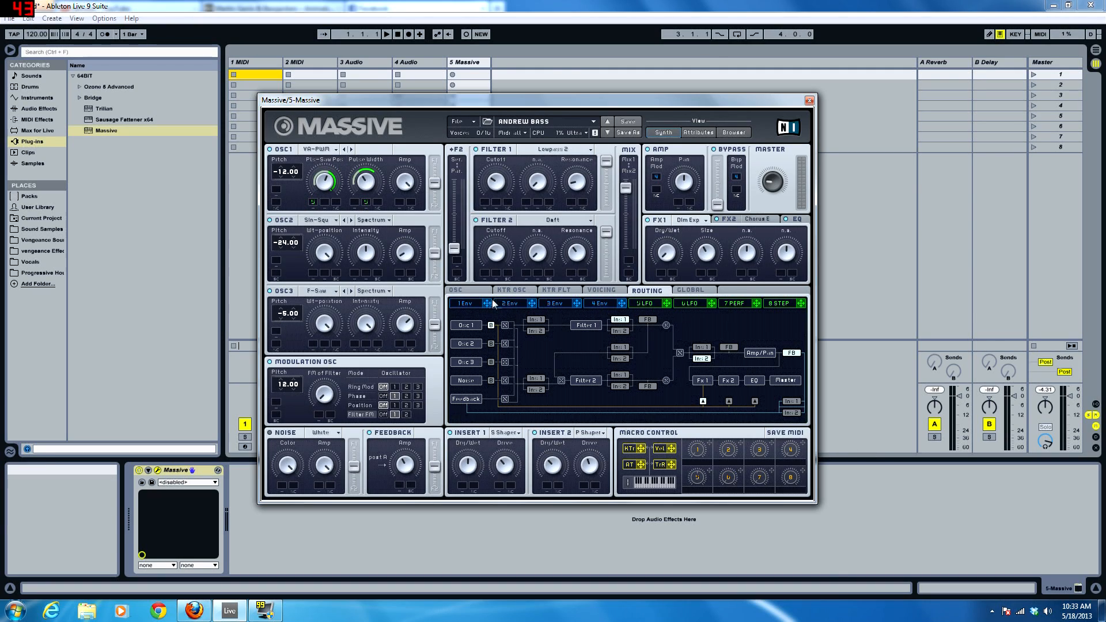
# - Set the unisono voices to 4 and toggle the Pan Position unisono spread off and back on
pyautogui.moveTo(629, 102); pyautogui.dragTo(592, 125)
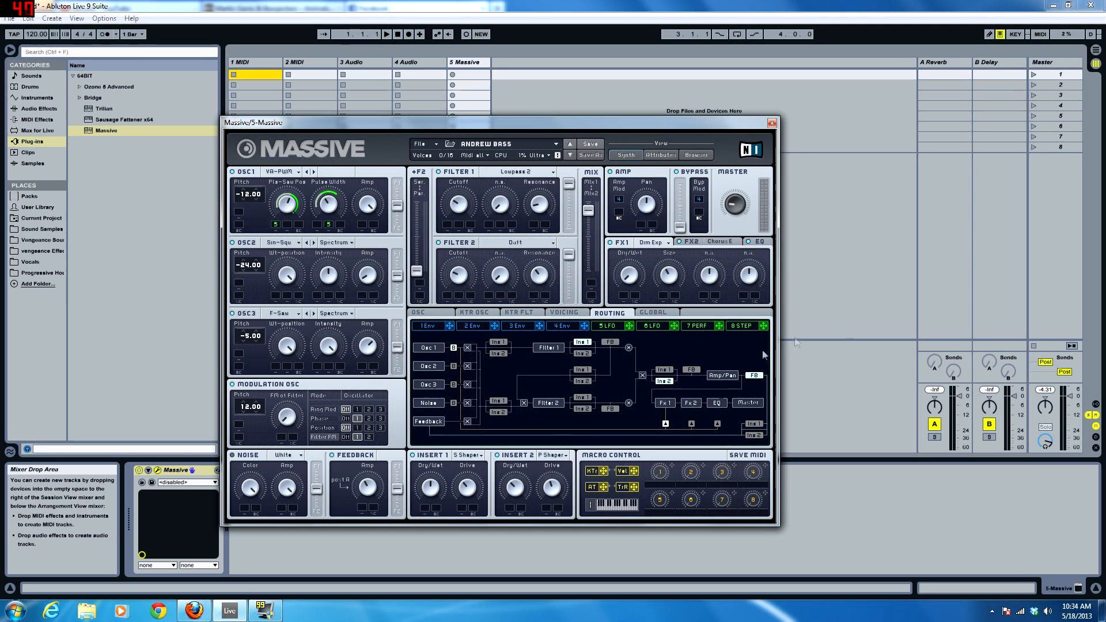
pyautogui.click(417, 313)
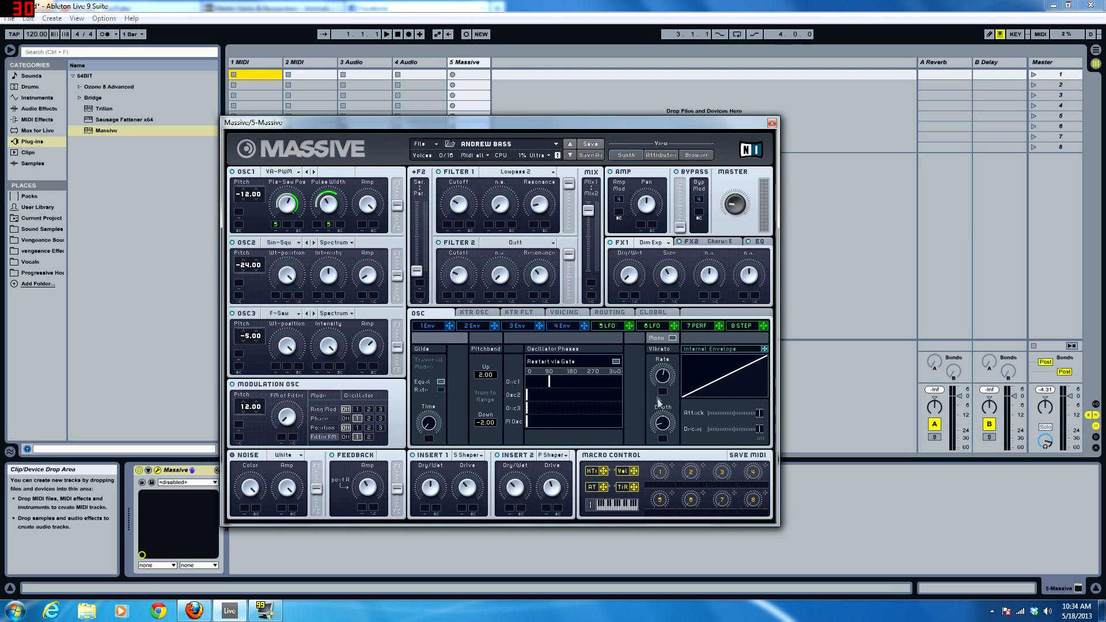
pyautogui.click(563, 314)
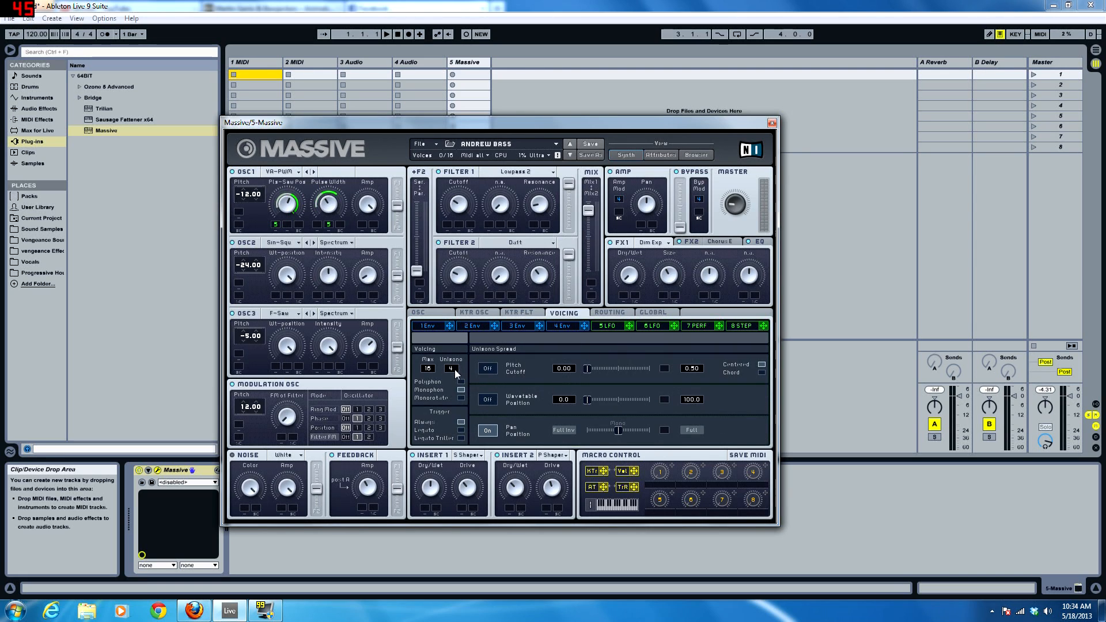
pyautogui.moveTo(451, 365); pyautogui.dragTo(450, 346)
pyautogui.click(489, 431)
pyautogui.click(488, 432)
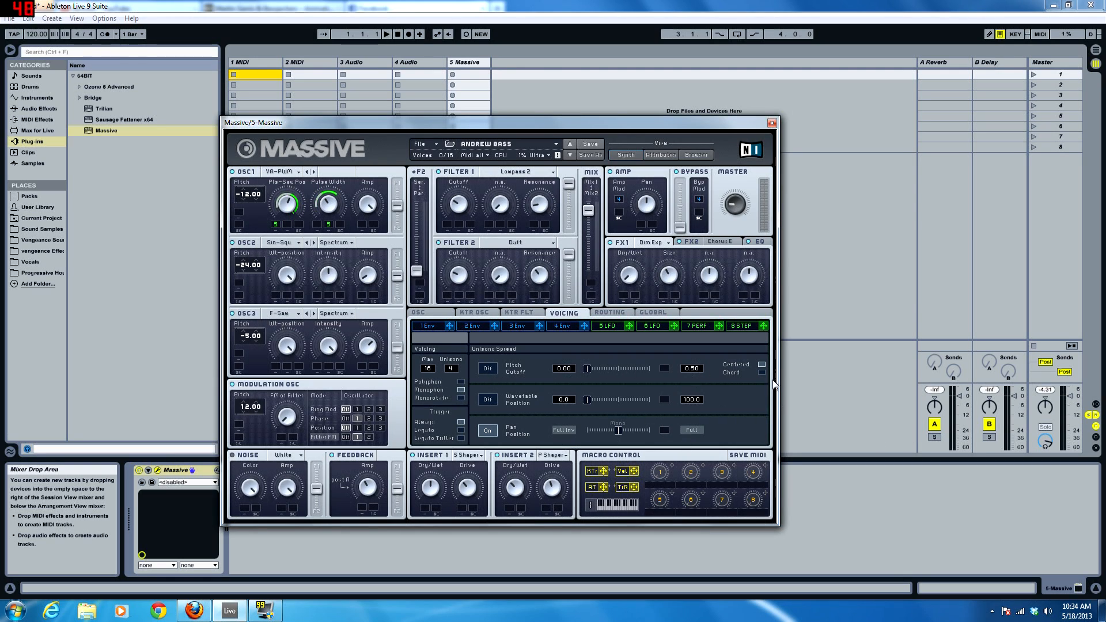
# - Review the routing and voicing settings, then the oscillator glide, phase and vibrato settings
pyautogui.click(610, 314)
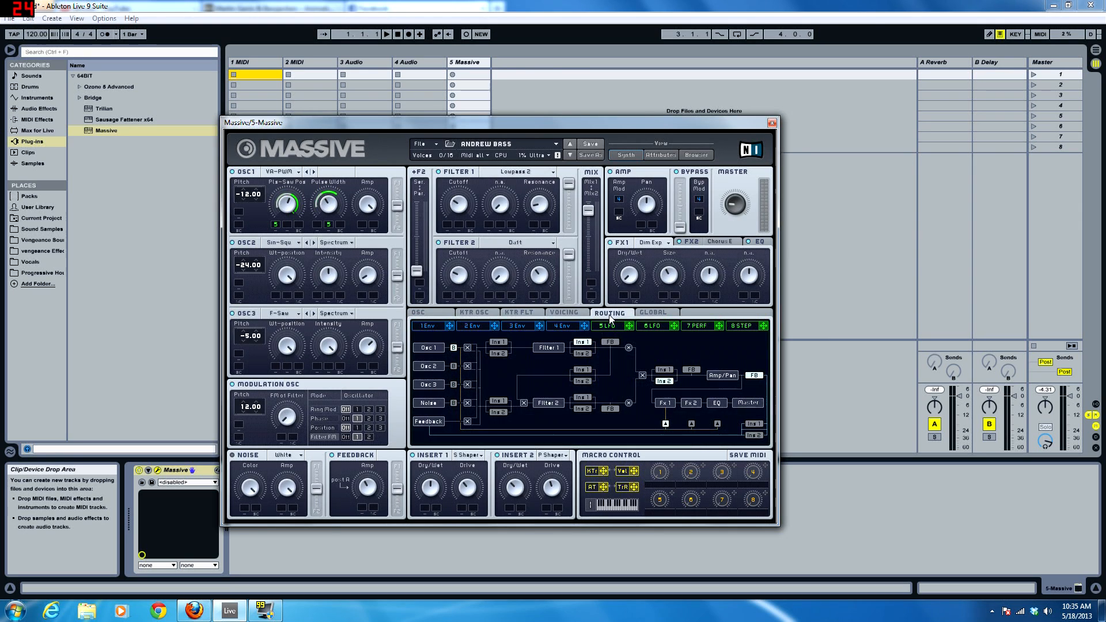
pyautogui.click(638, 314)
pyautogui.click(565, 312)
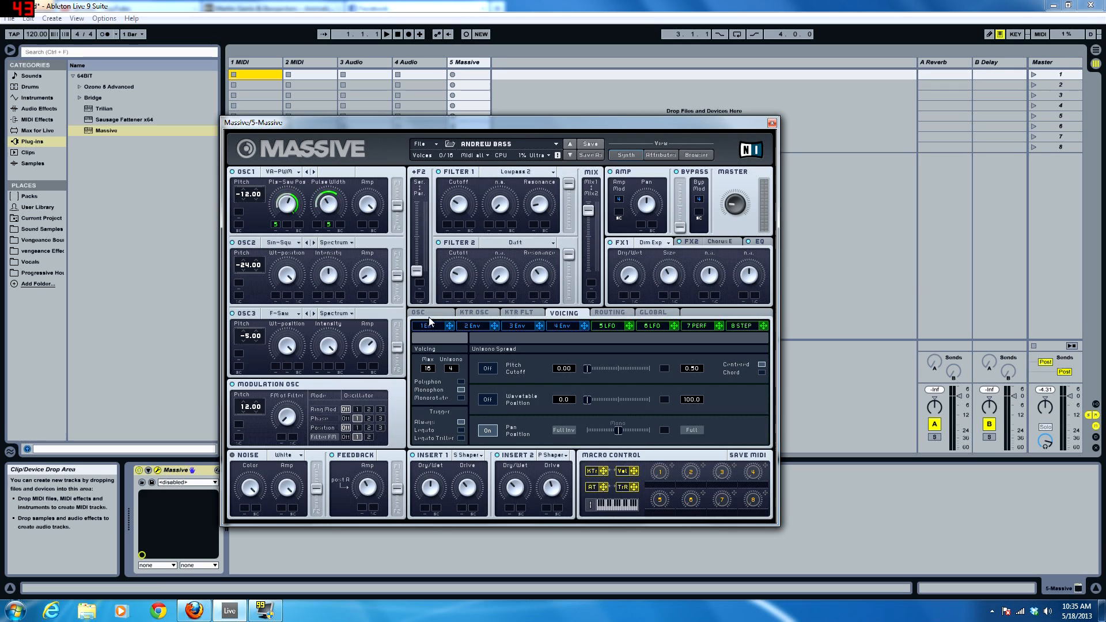
pyautogui.click(425, 313)
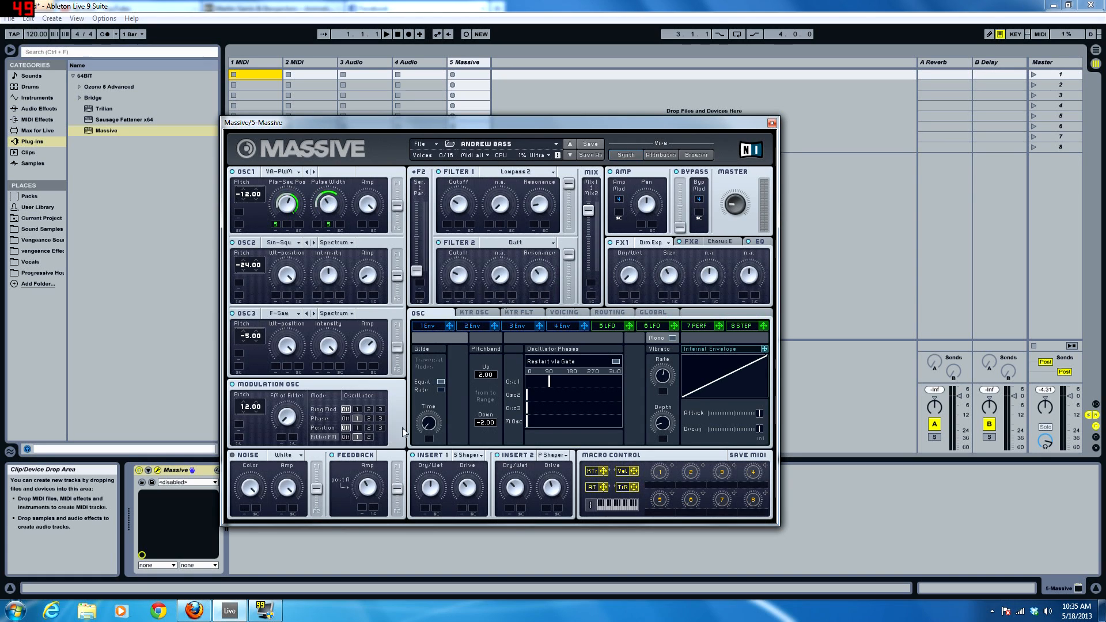
pyautogui.moveTo(448, 128); pyautogui.dragTo(560, 113)
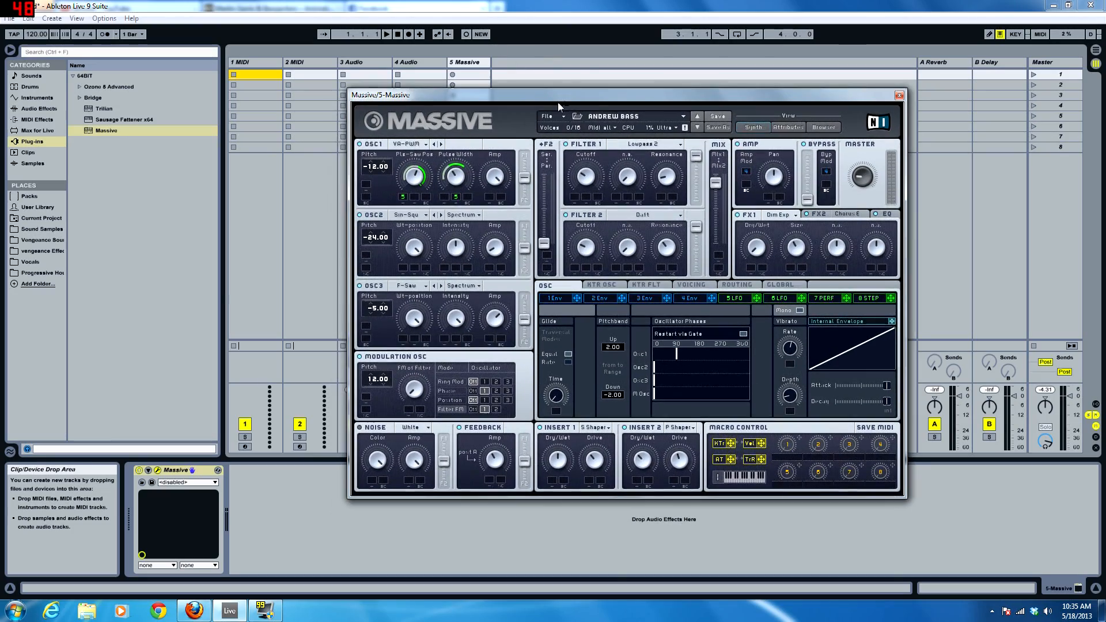
pyautogui.moveTo(546, 110); pyautogui.dragTo(493, 110)
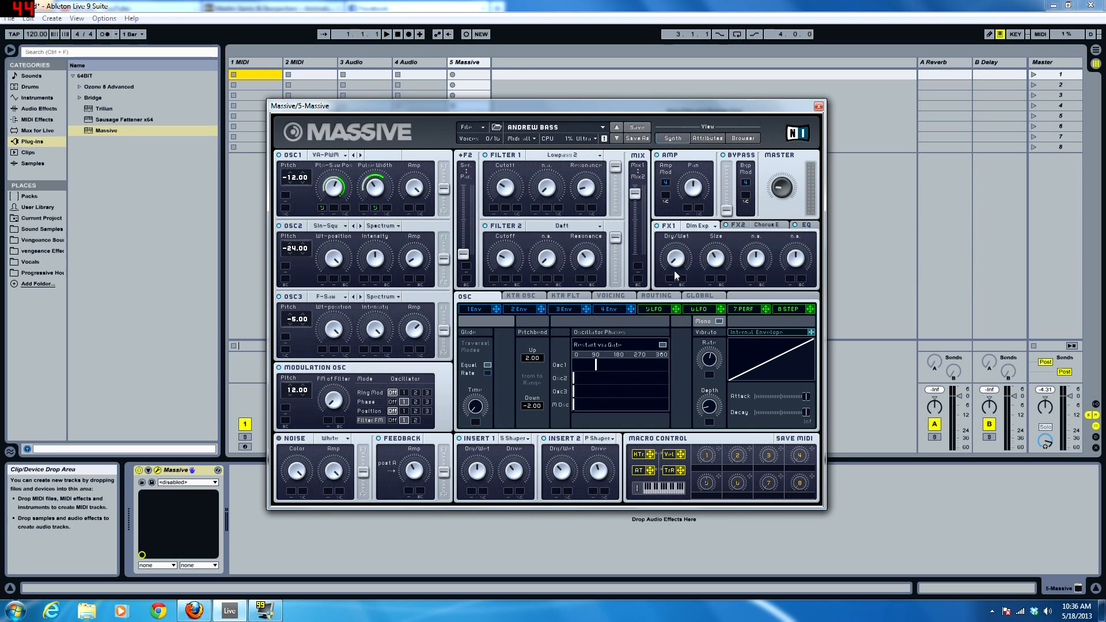
# - Set the second effect to Chorus Ensemble and display the EQ settings
pyautogui.click(658, 226)
pyautogui.click(748, 227)
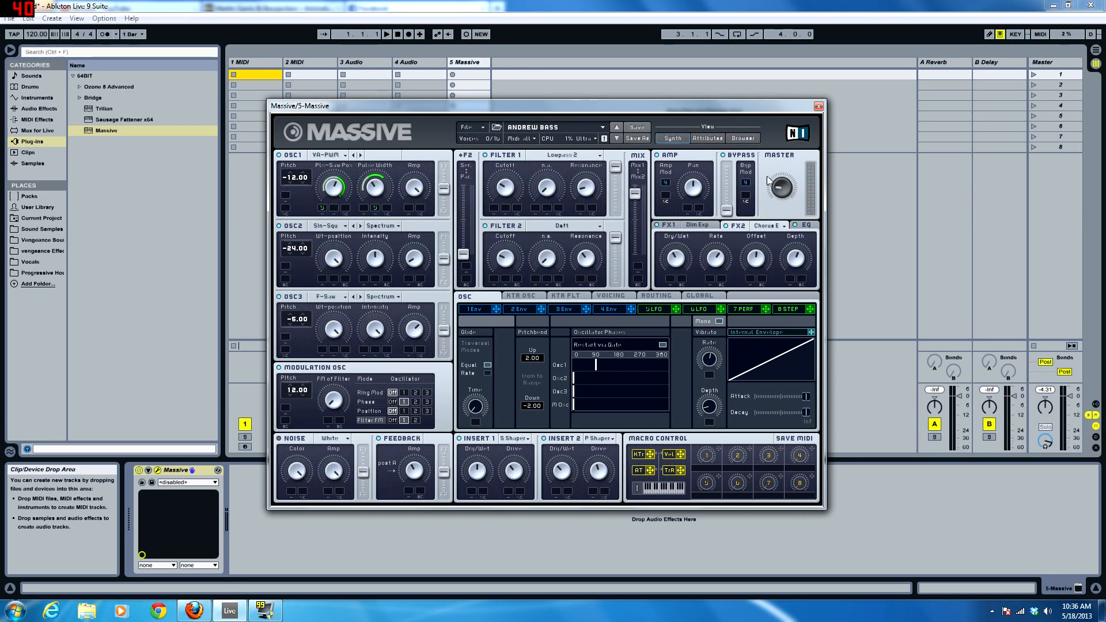
pyautogui.click(778, 227)
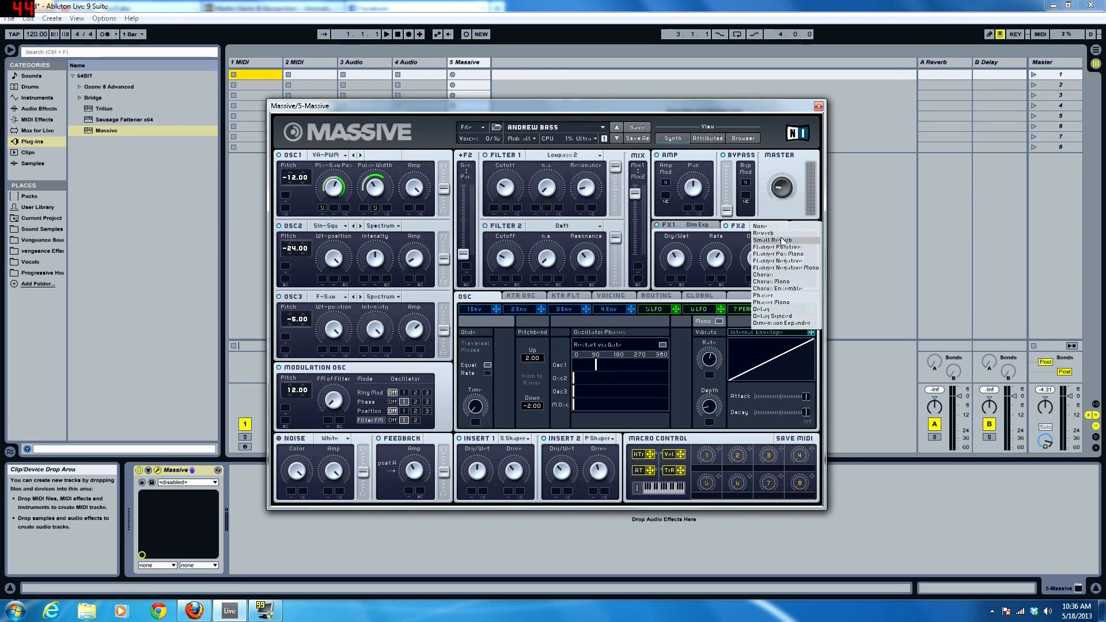
pyautogui.click(795, 289)
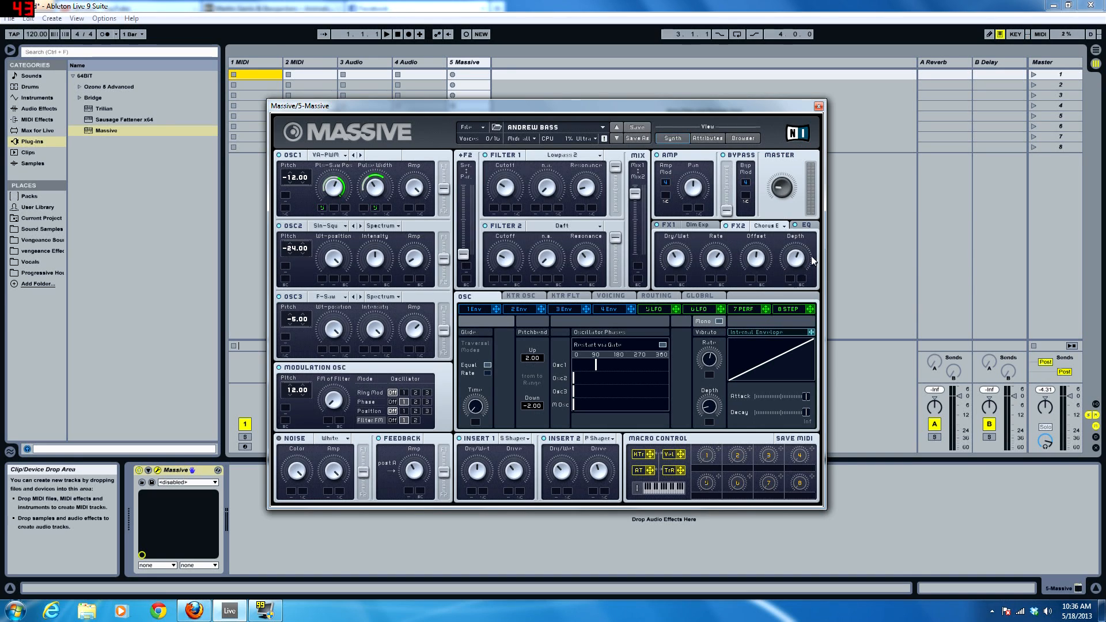
pyautogui.click(800, 226)
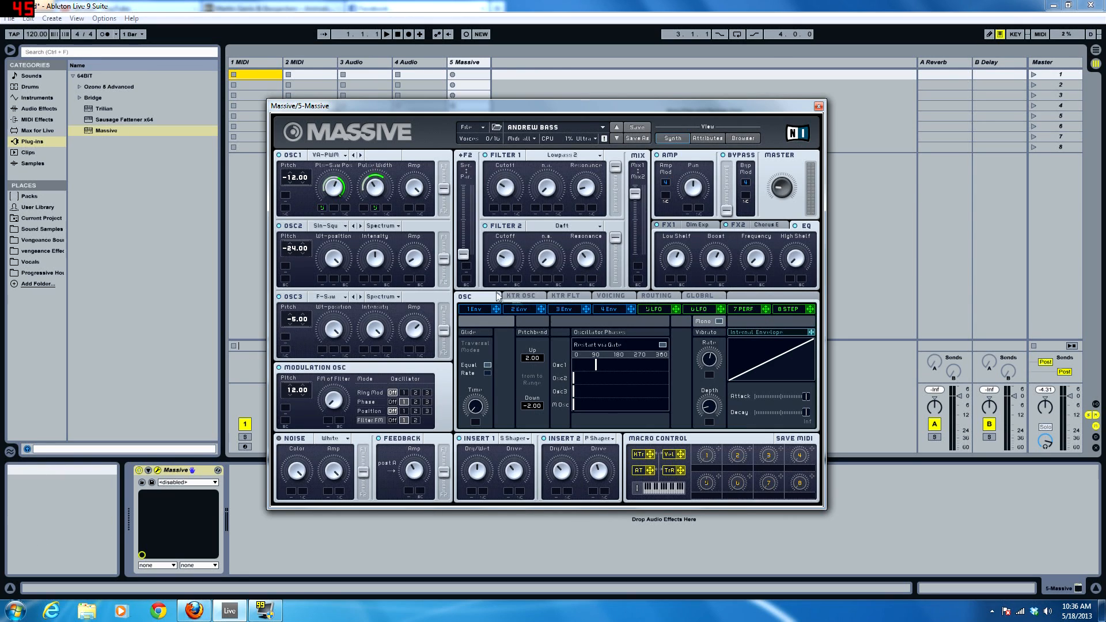
# - Show the LFO 5 settings and assign LFO 5 as a modulator of oscillator 1's pulse width
pyautogui.click(653, 310)
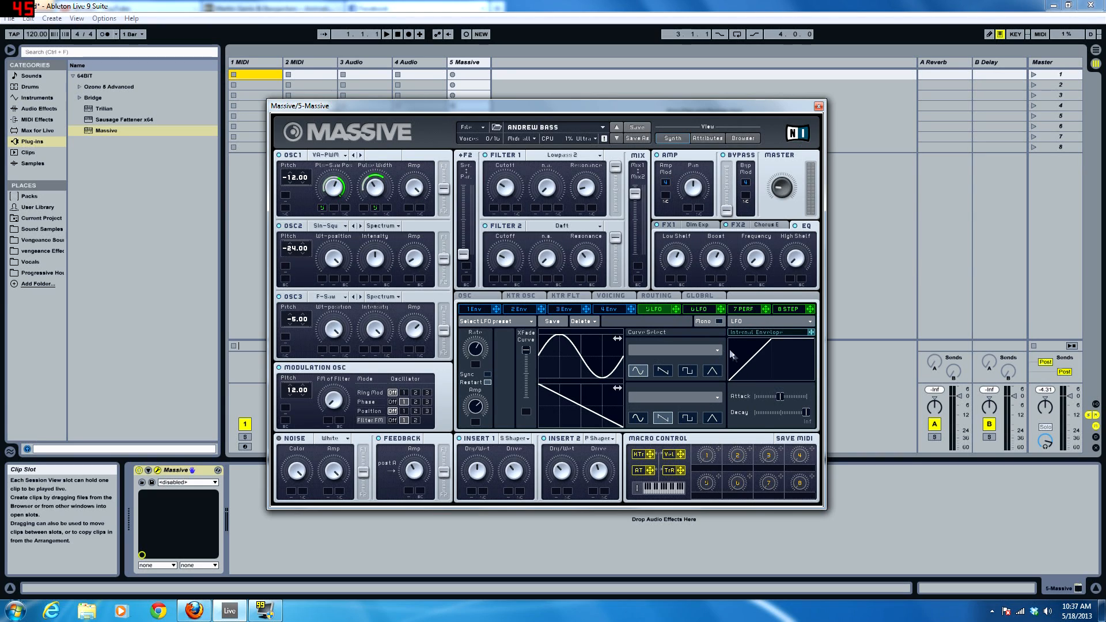
pyautogui.moveTo(676, 309); pyautogui.dragTo(379, 214)
pyautogui.click(683, 298)
# - Examine the curves of envelopes 4, 3, 2 and 1
pyautogui.click(599, 310)
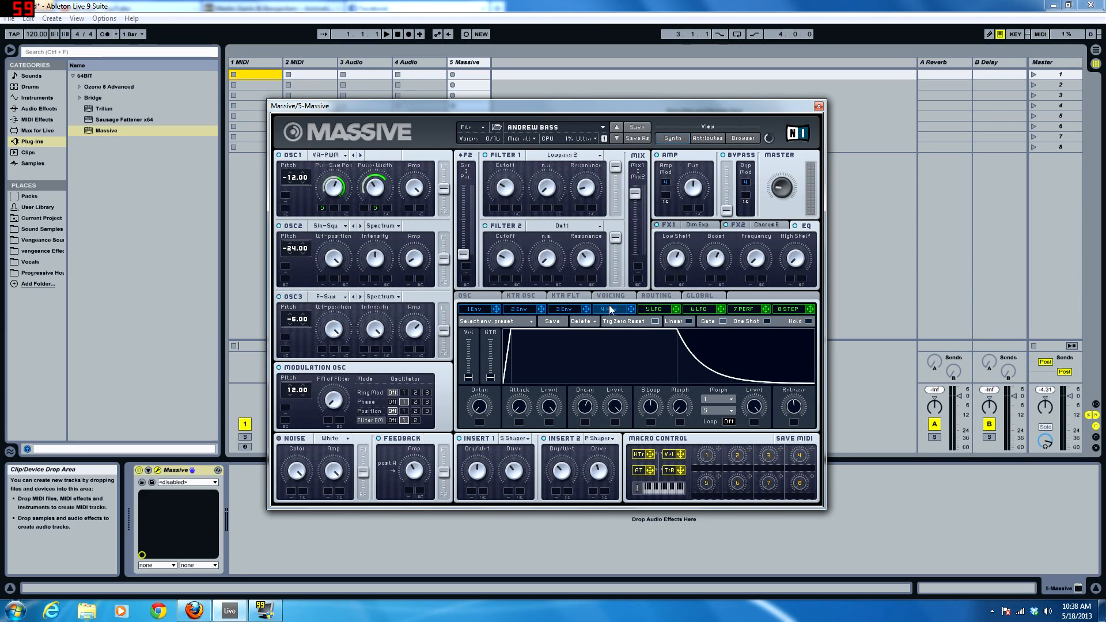
pyautogui.click(556, 309)
pyautogui.click(518, 309)
pyautogui.click(483, 310)
pyautogui.click(536, 310)
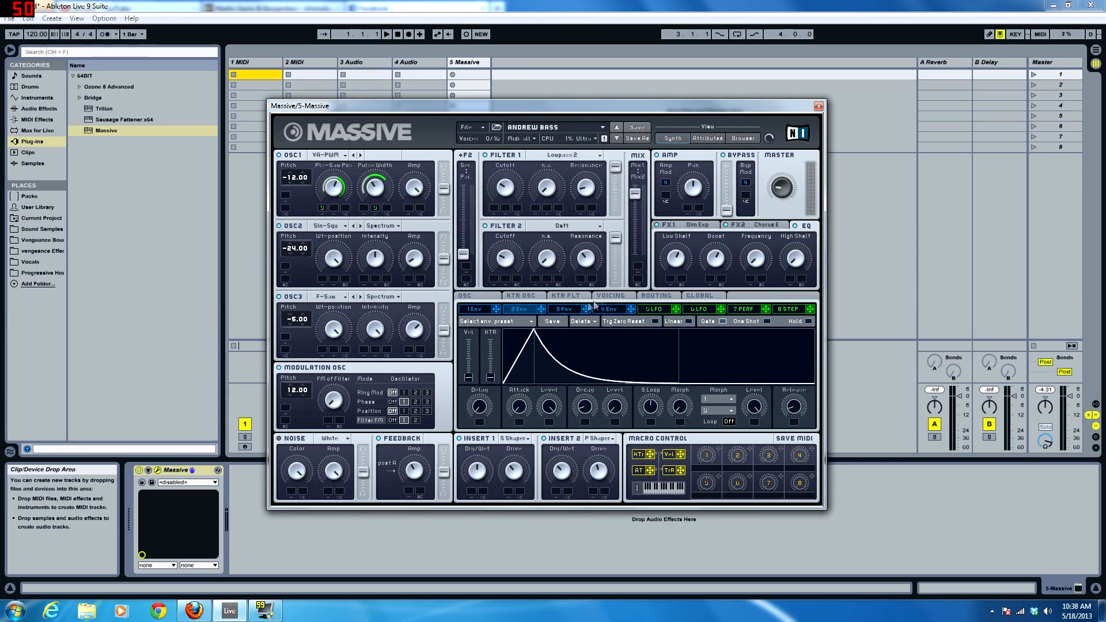
# - Review the routing, global, voicing, keytracking and oscillator setting pages of the bass patch
pyautogui.click(657, 296)
pyautogui.click(699, 295)
pyautogui.click(610, 296)
pyautogui.click(567, 296)
pyautogui.click(522, 297)
pyautogui.click(474, 297)
pyautogui.click(522, 297)
pyautogui.click(567, 297)
pyautogui.click(612, 296)
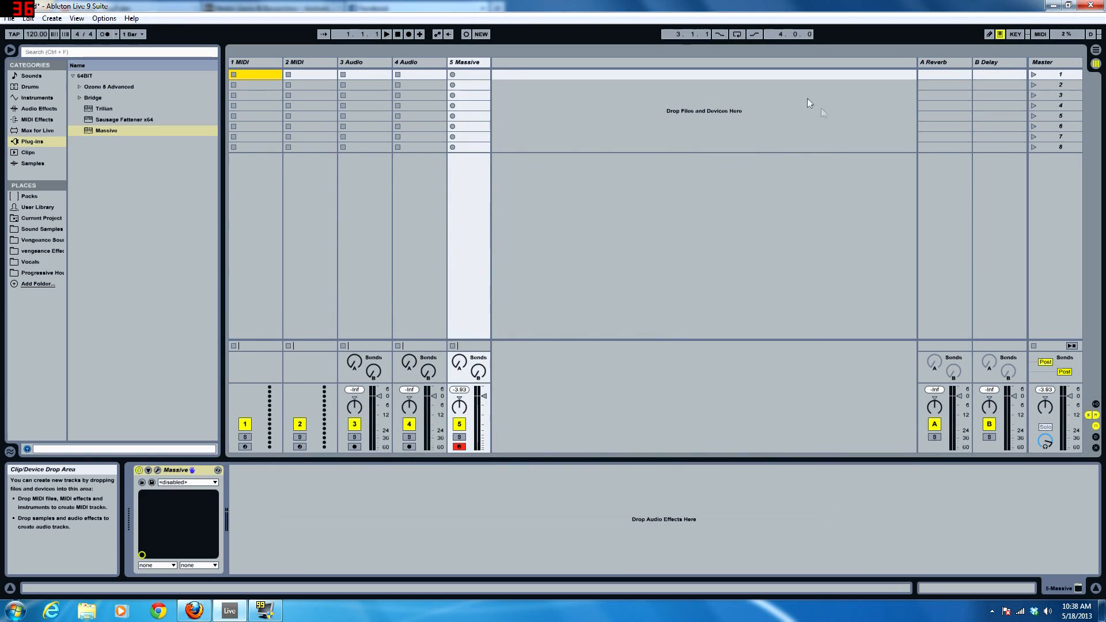
# - Close the synth window and delete the two empty audio tracks and two empty MIDI tracks, leaving only Massive
pyautogui.click(819, 106)
pyautogui.click(434, 68)
pyautogui.press('Delete')
pyautogui.click(349, 65)
pyautogui.press('Delete')
pyautogui.click(306, 60)
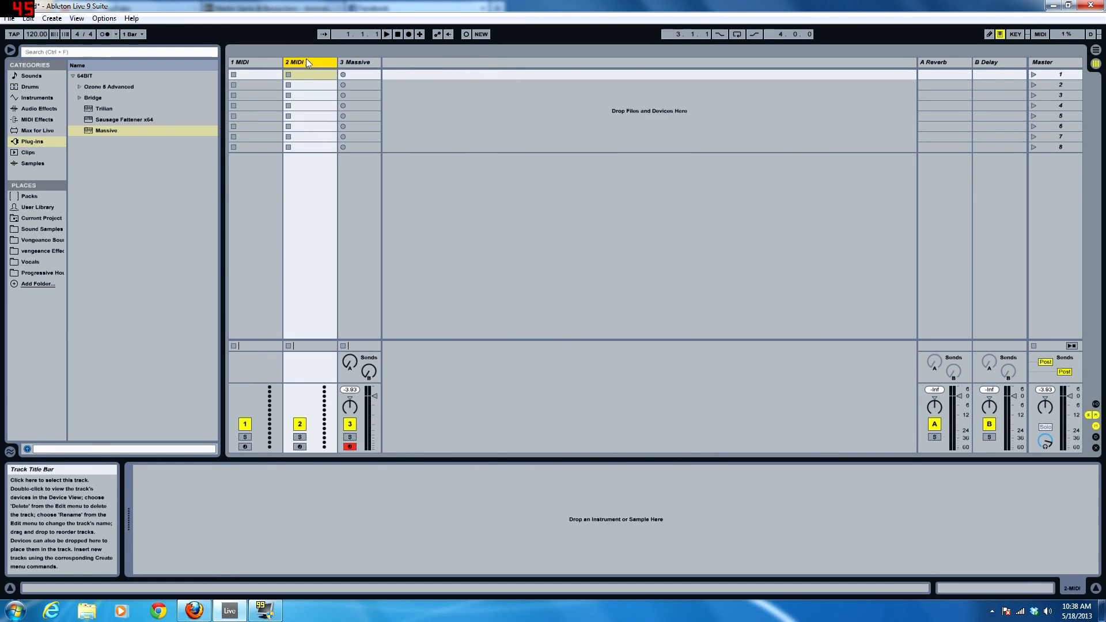
pyautogui.press('Delete')
pyautogui.click(261, 64)
pyautogui.press('Delete')
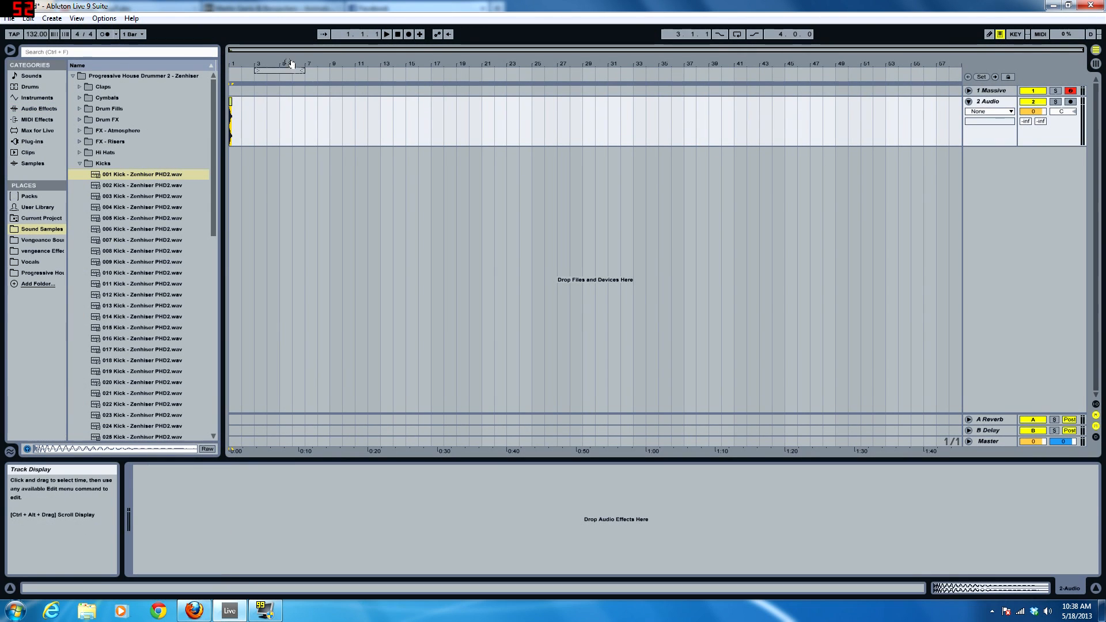
# - Try to build a two-bar kick loop by repeating the kick clip on the audio track and consolidating the copies
pyautogui.moveTo(279, 64); pyautogui.dragTo(305, 75)
pyautogui.click(232, 109)
pyautogui.click(231, 103)
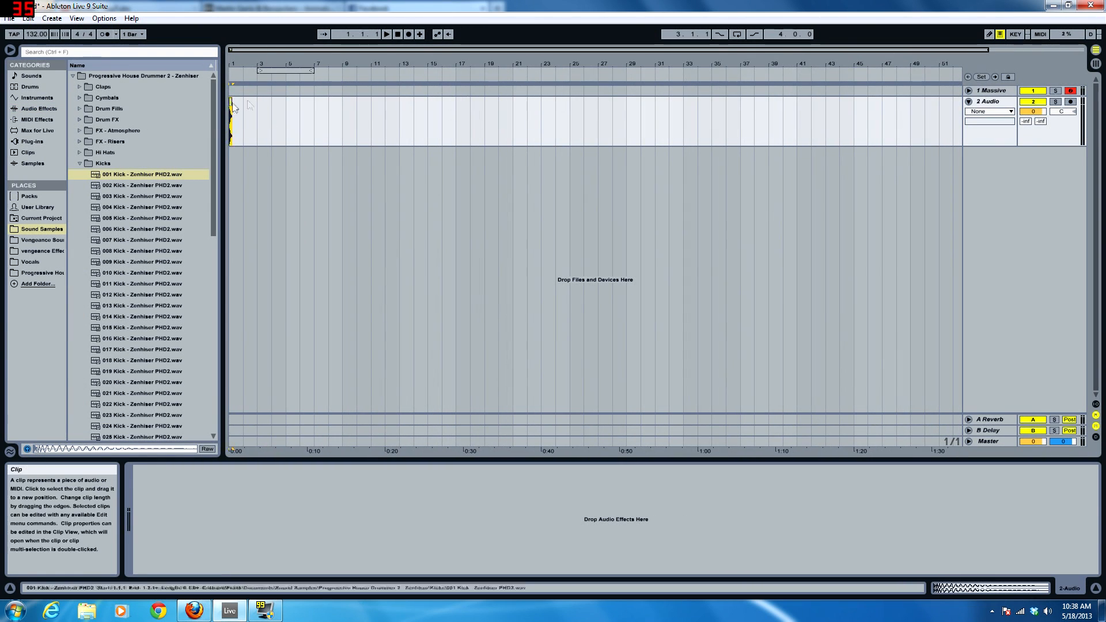
pyautogui.moveTo(998, 147)
pyautogui.mouseDown()
pyautogui.moveTo(987, 215)
pyautogui.moveTo(1008, 145)
pyautogui.moveTo(1008, 156)
pyautogui.mouseUp()
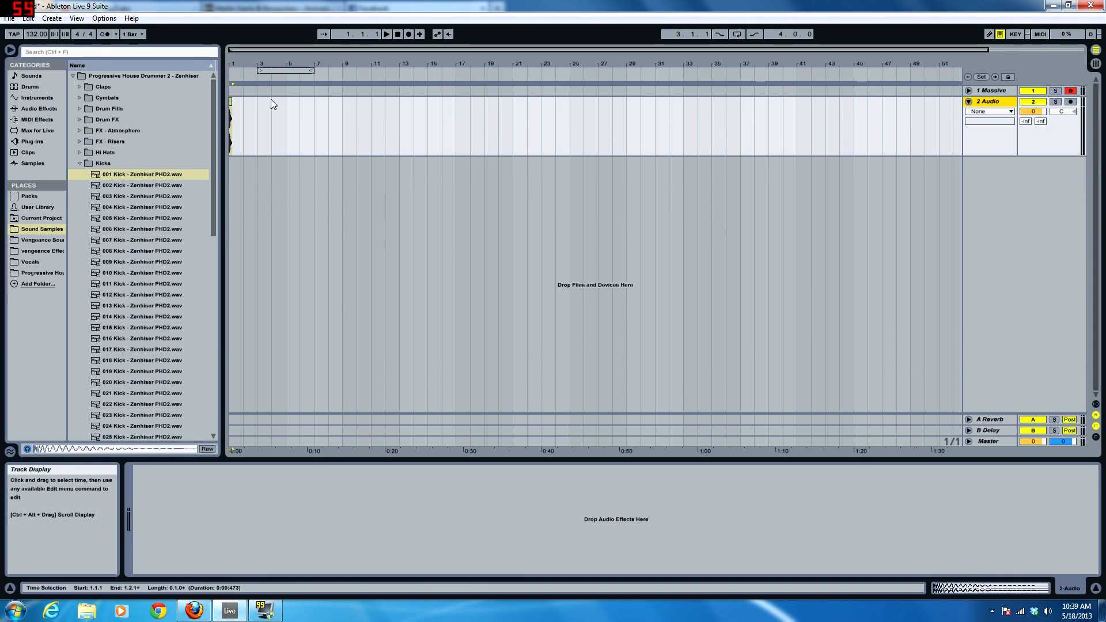
pyautogui.moveTo(268, 64); pyautogui.dragTo(276, 166)
pyautogui.click(232, 102)
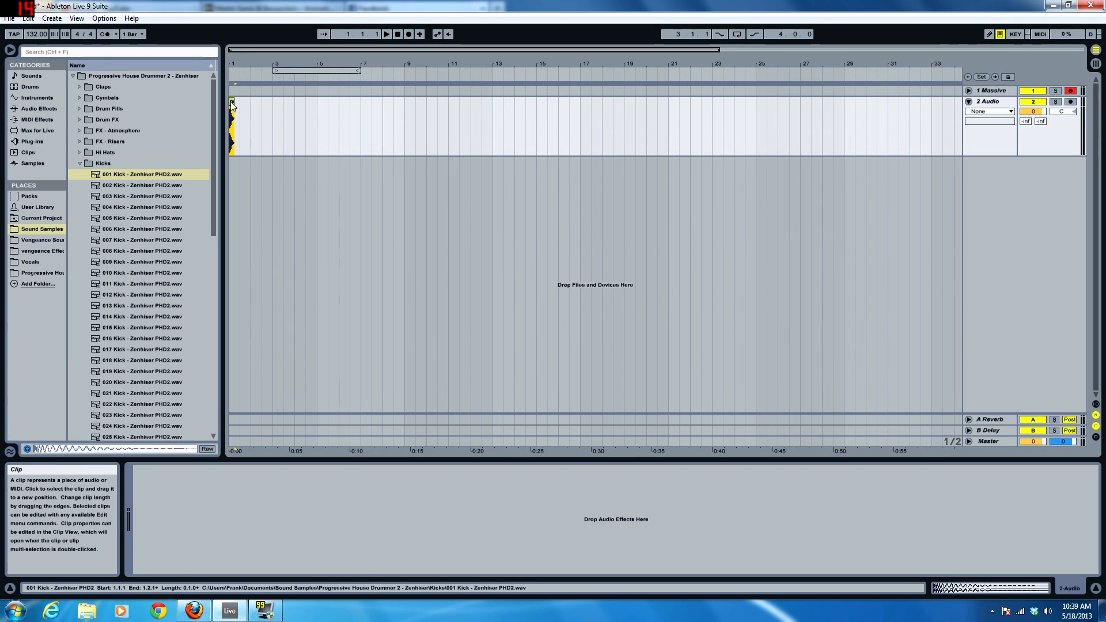
pyautogui.moveTo(230, 102); pyautogui.dragTo(255, 104)
pyautogui.moveTo(254, 103); pyautogui.dragTo(230, 118)
pyautogui.rightClick(234, 104)
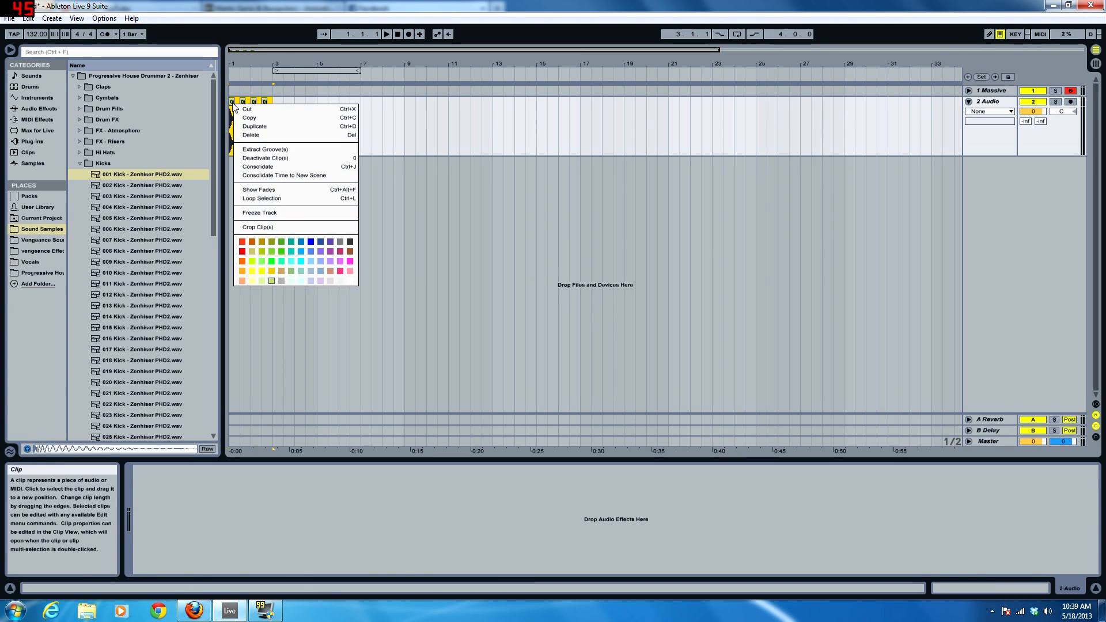
pyautogui.click(278, 170)
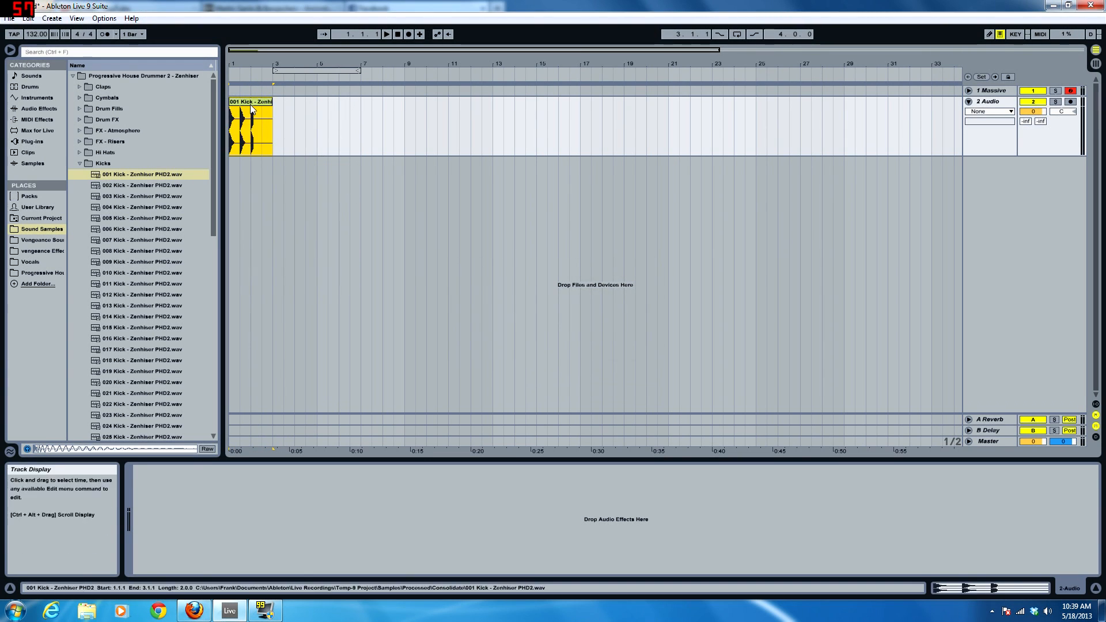
pyautogui.press('space')
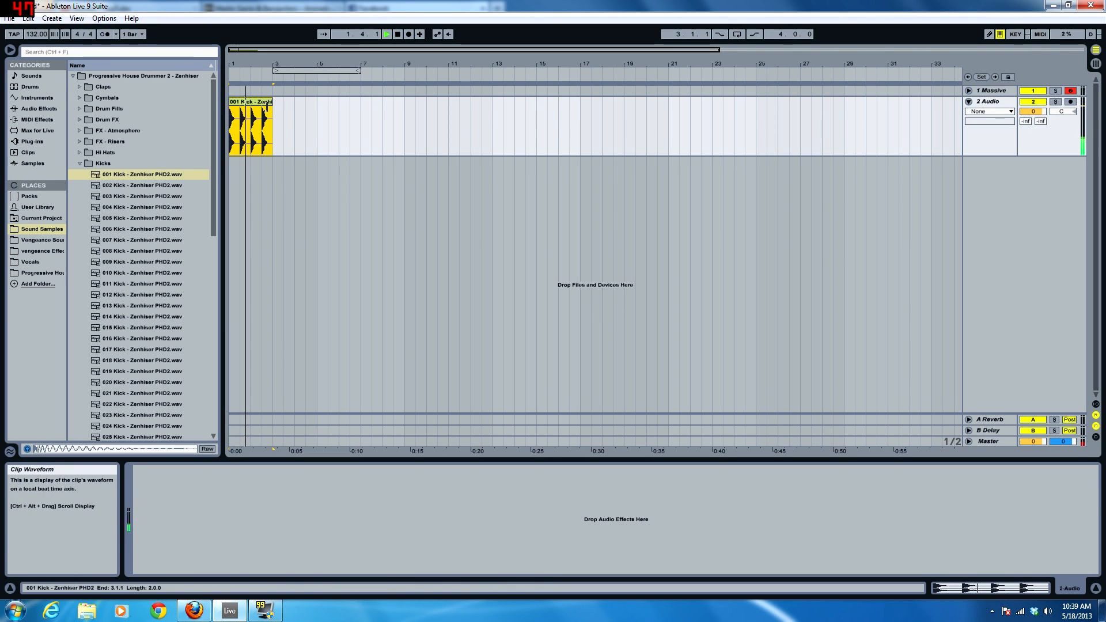
pyautogui.moveTo(330, 50); pyautogui.dragTo(331, 76)
pyautogui.press('Delete')
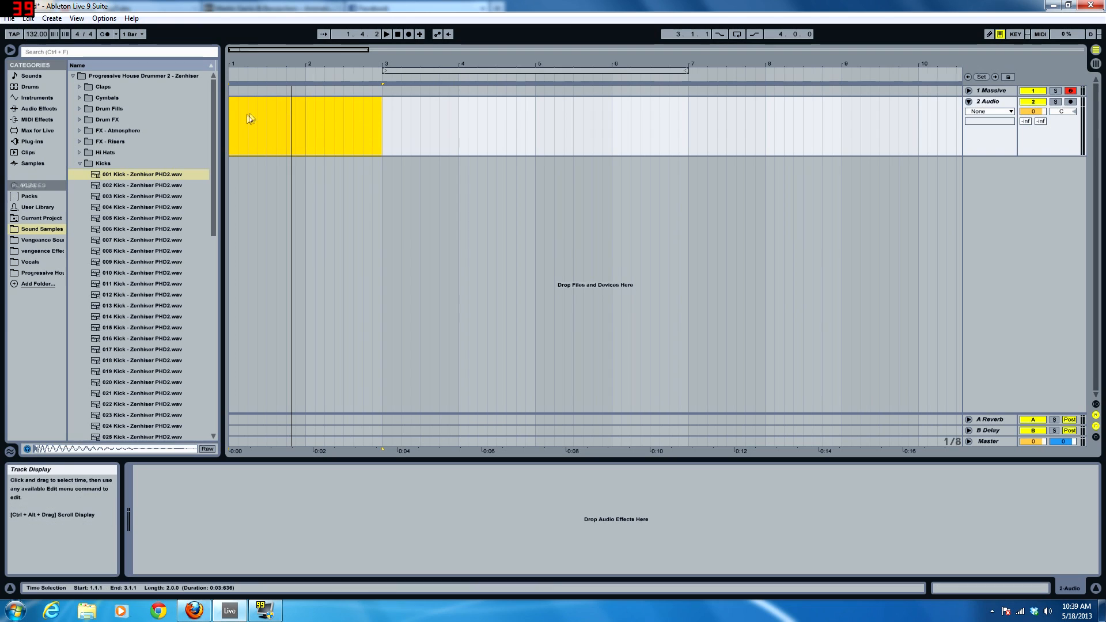
# - Place four 001 Kick samples on the beats of bar 1, consolidate them into a one-bar clip and play it
pyautogui.moveTo(156, 175); pyautogui.dragTo(259, 106)
pyautogui.hotkey('ctrl', 'd')
pyautogui.hotkey('ctrl', 'd')
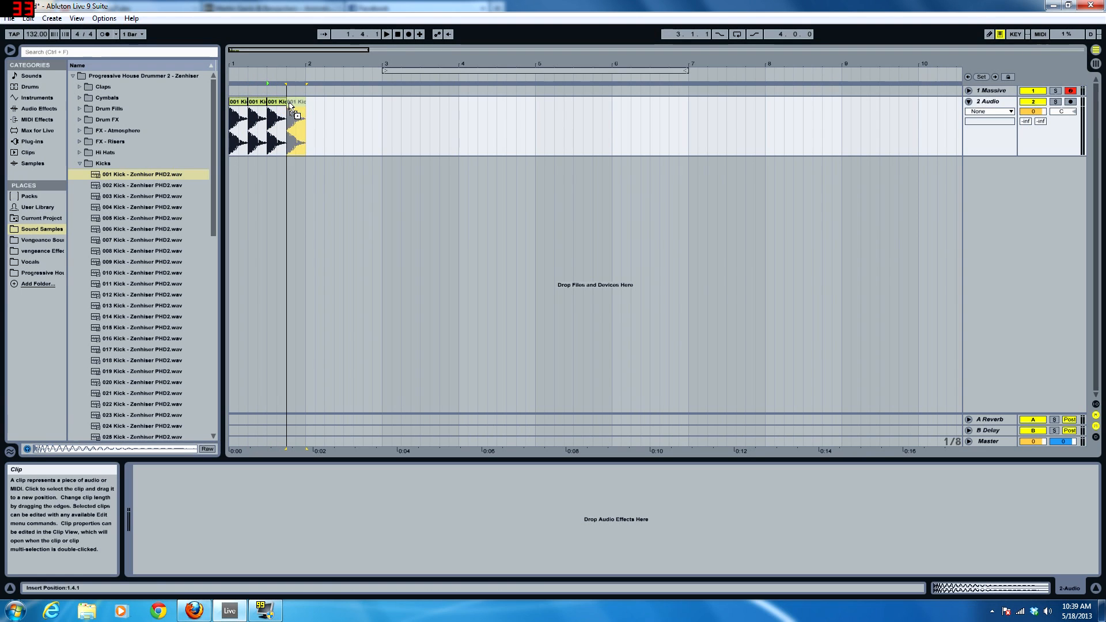
pyautogui.moveTo(306, 114); pyautogui.dragTo(236, 114)
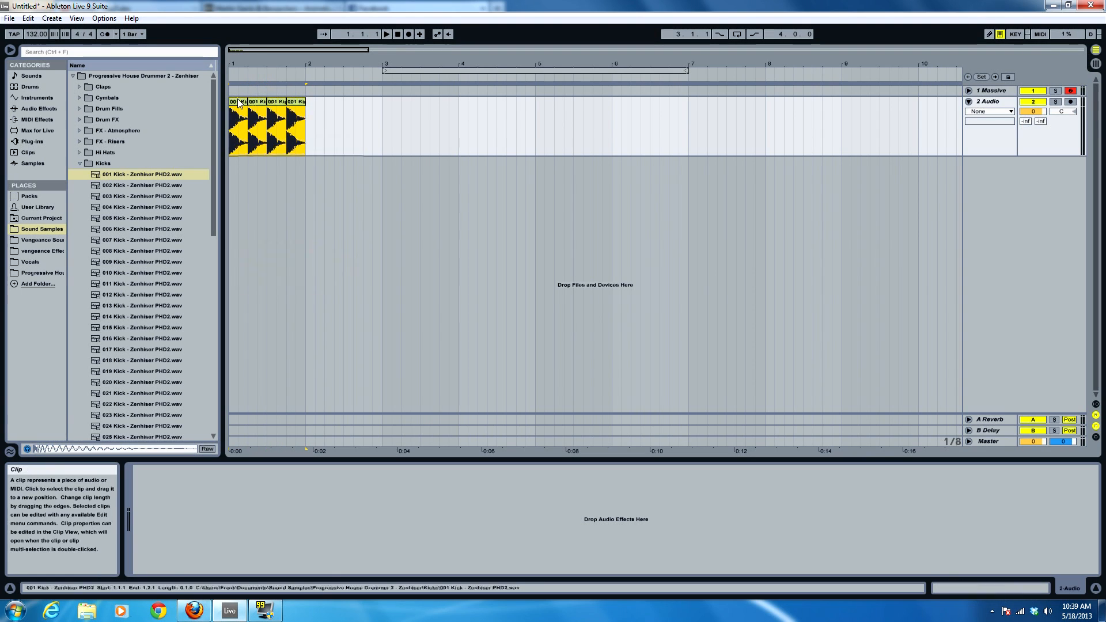
pyautogui.rightClick(237, 113)
pyautogui.click(262, 170)
pyautogui.press('space')
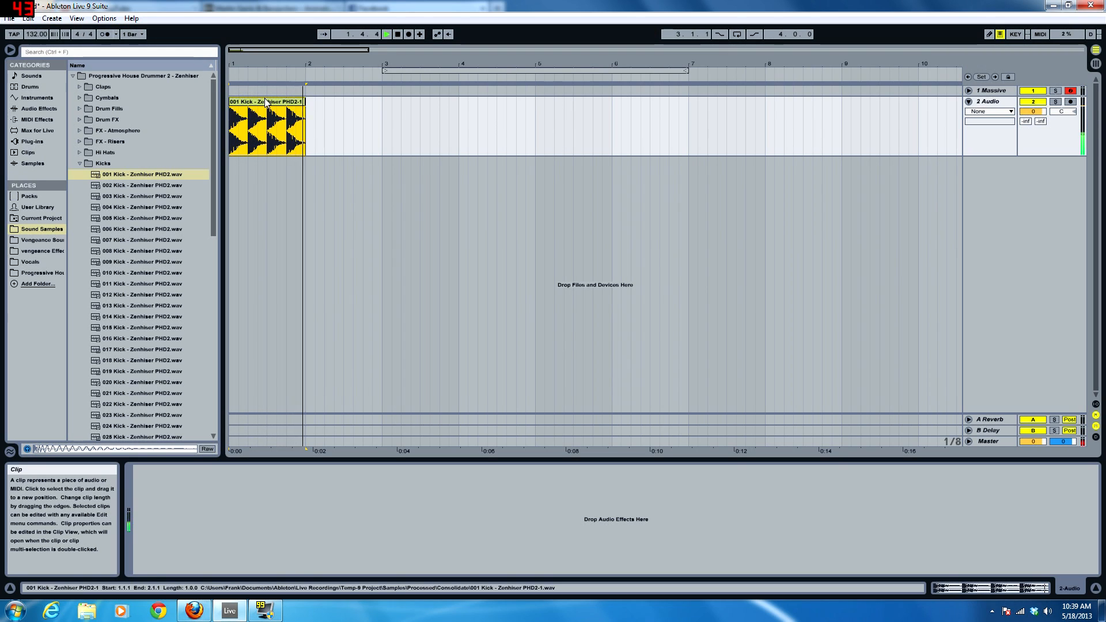
# - Duplicate the one-bar kick clip three times to fill four bars
pyautogui.hotkey('ctrl', 'd')
pyautogui.hotkey('ctrl', 'd')
pyautogui.hotkey('ctrl', 'd')
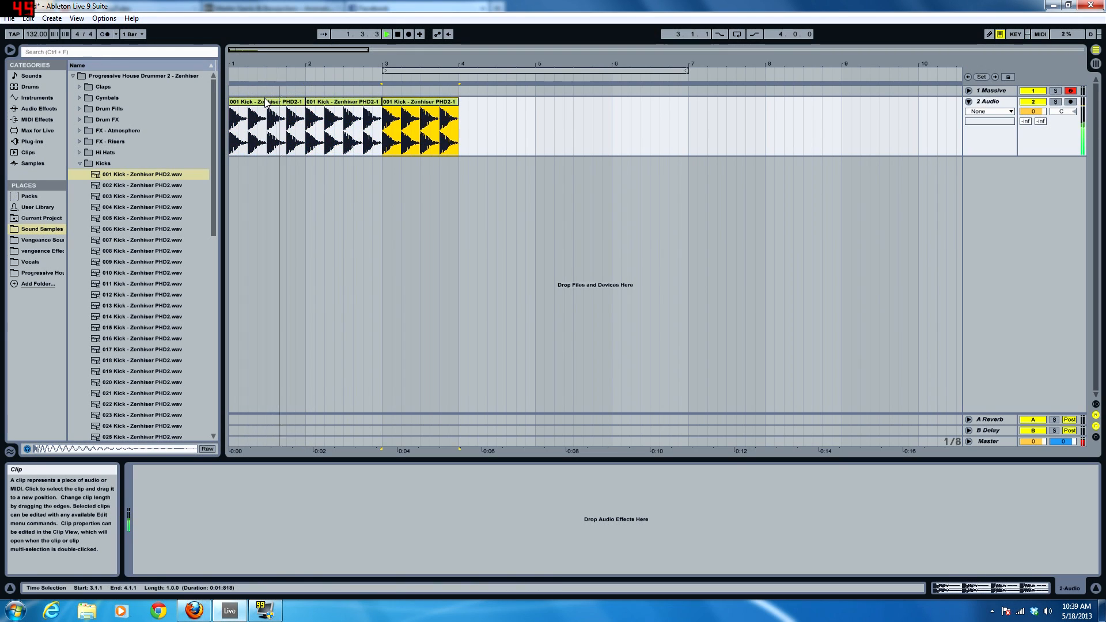
# - Rename the audio track as kICK
pyautogui.click(995, 107)
pyautogui.rightClick(996, 106)
pyautogui.click(897, 151)
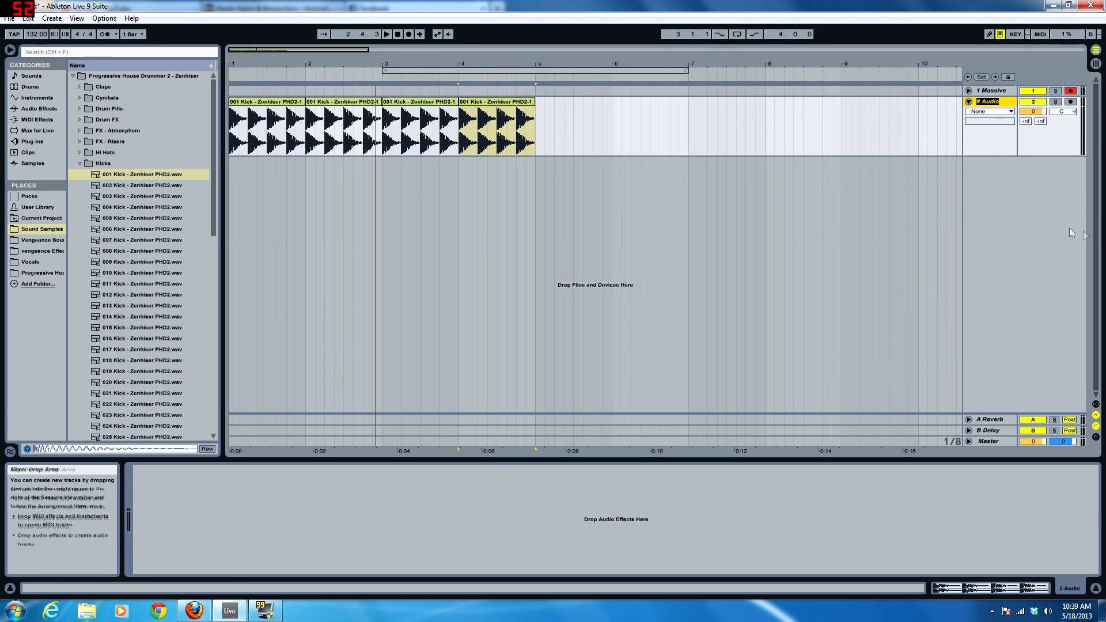
pyautogui.write('J')
pyautogui.press('Return')
# - Unfold the Massive track, insert an empty MIDI clip spanning bars 1 to 4 and open it for editing
pyautogui.rightClick(1062, 91)
pyautogui.click(978, 90)
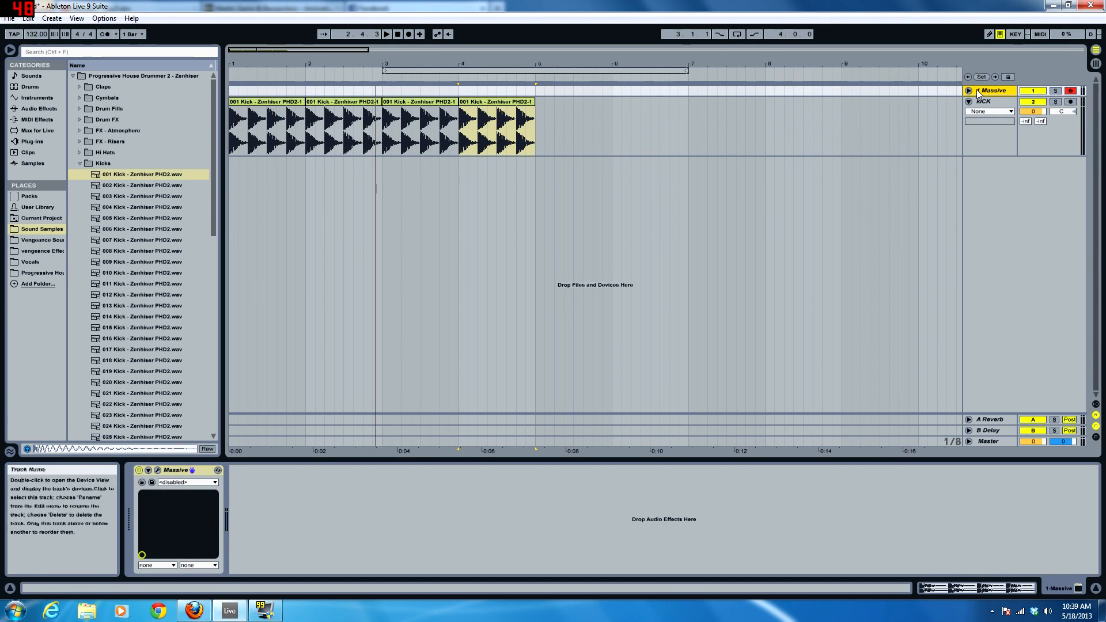
pyautogui.click(969, 91)
pyautogui.moveTo(234, 122); pyautogui.dragTo(533, 122)
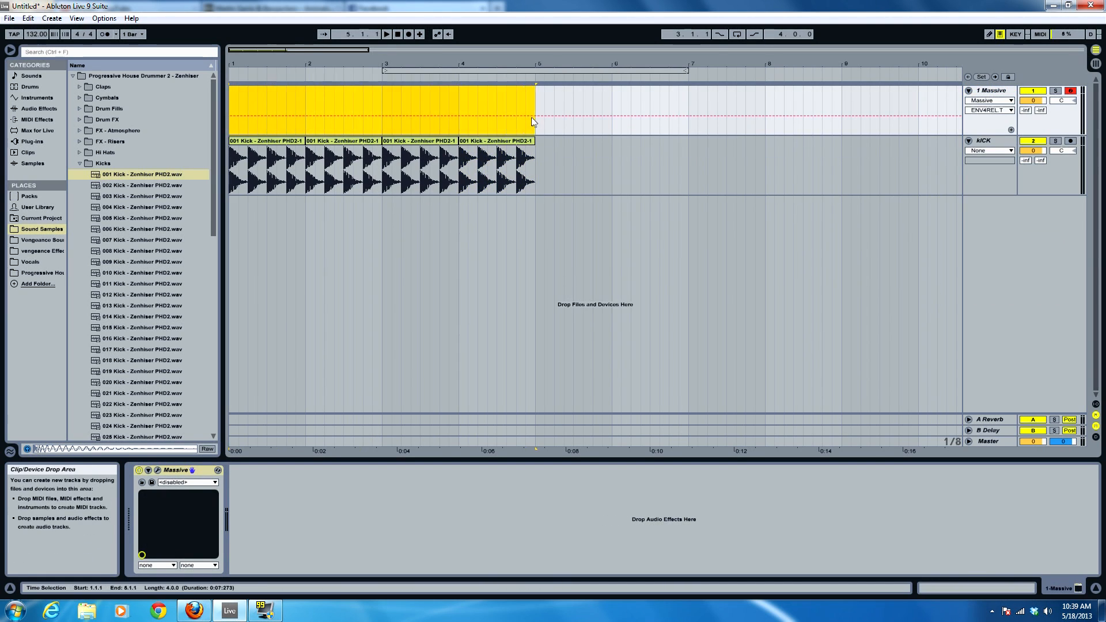
pyautogui.hotkey('ctrl', 'shift', 'm')
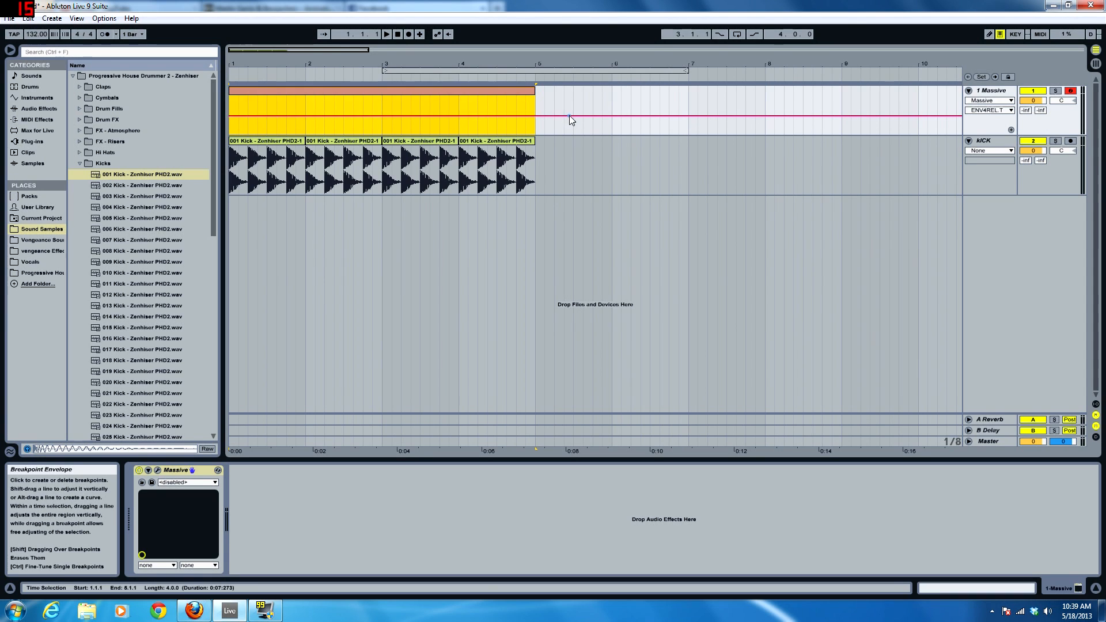
pyautogui.doubleClick(416, 90)
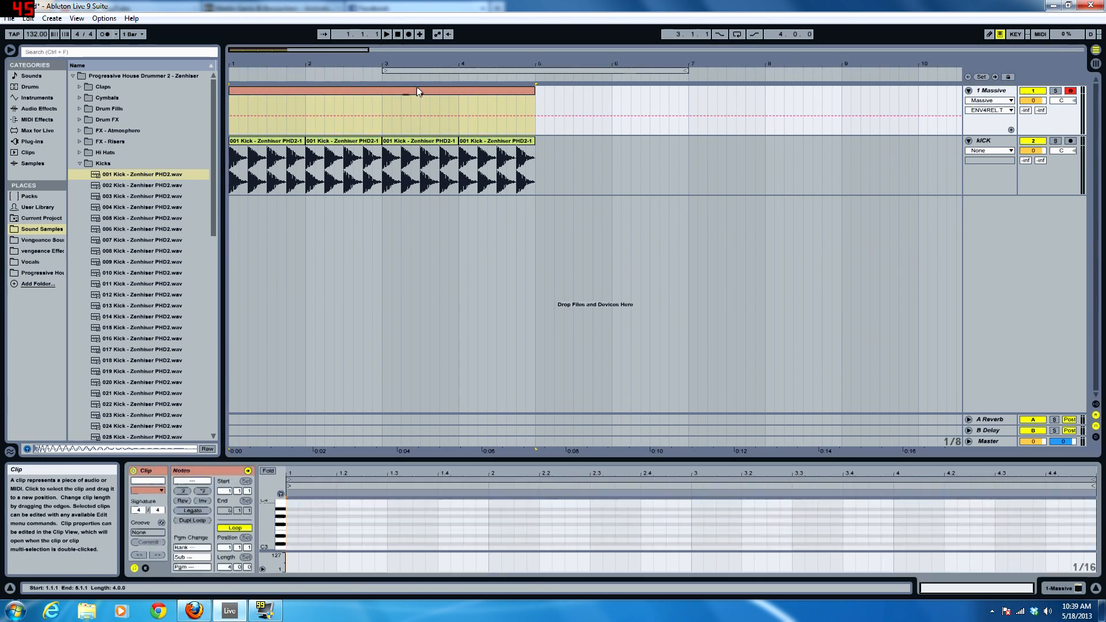
# - Add an EQ Eight audio effect after the synth on the Massive track
pyautogui.click(987, 99)
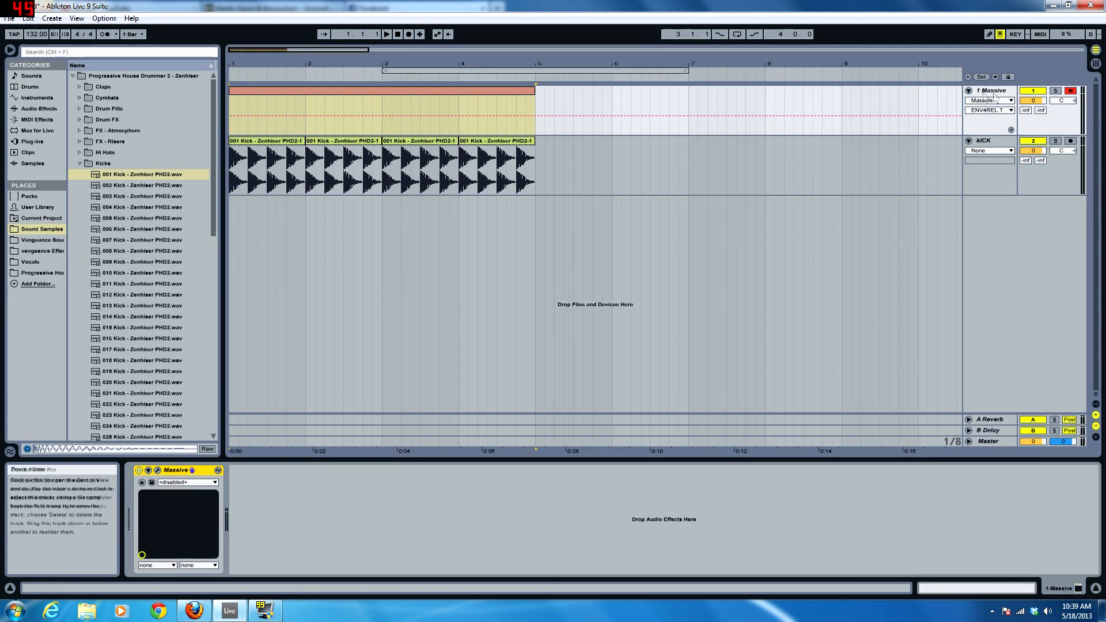
pyautogui.click(85, 165)
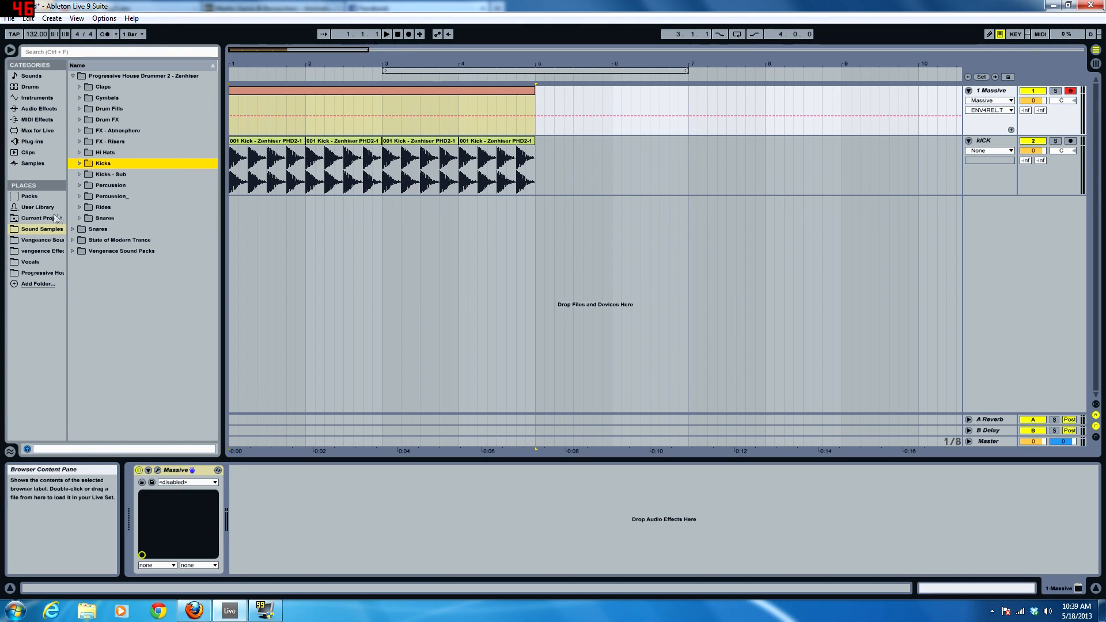
pyautogui.click(33, 141)
pyautogui.click(43, 110)
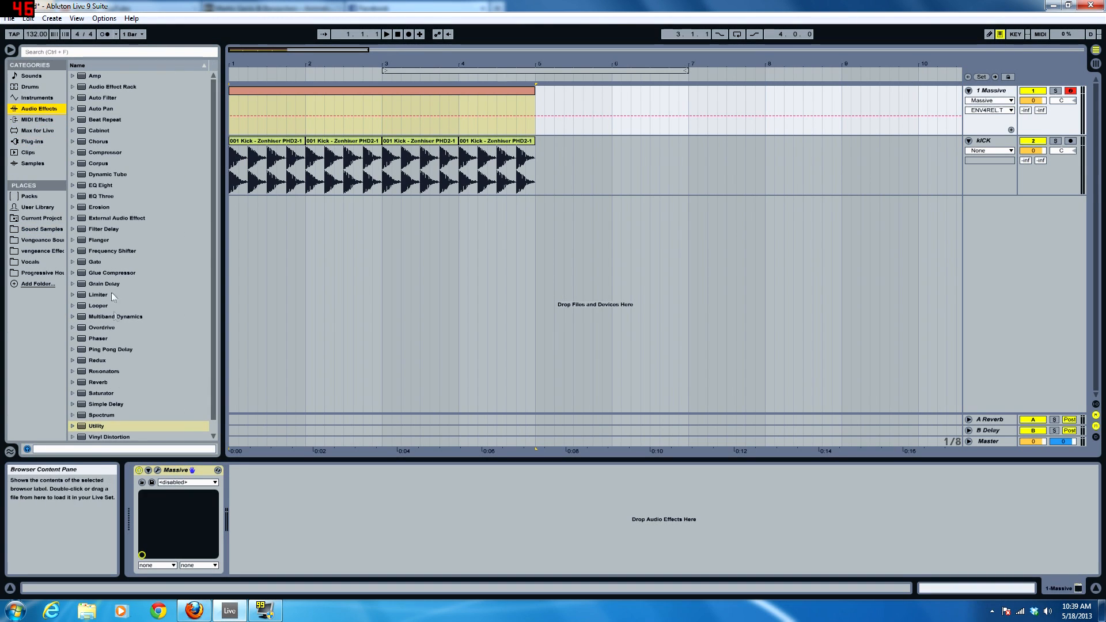
pyautogui.moveTo(107, 192); pyautogui.dragTo(282, 515)
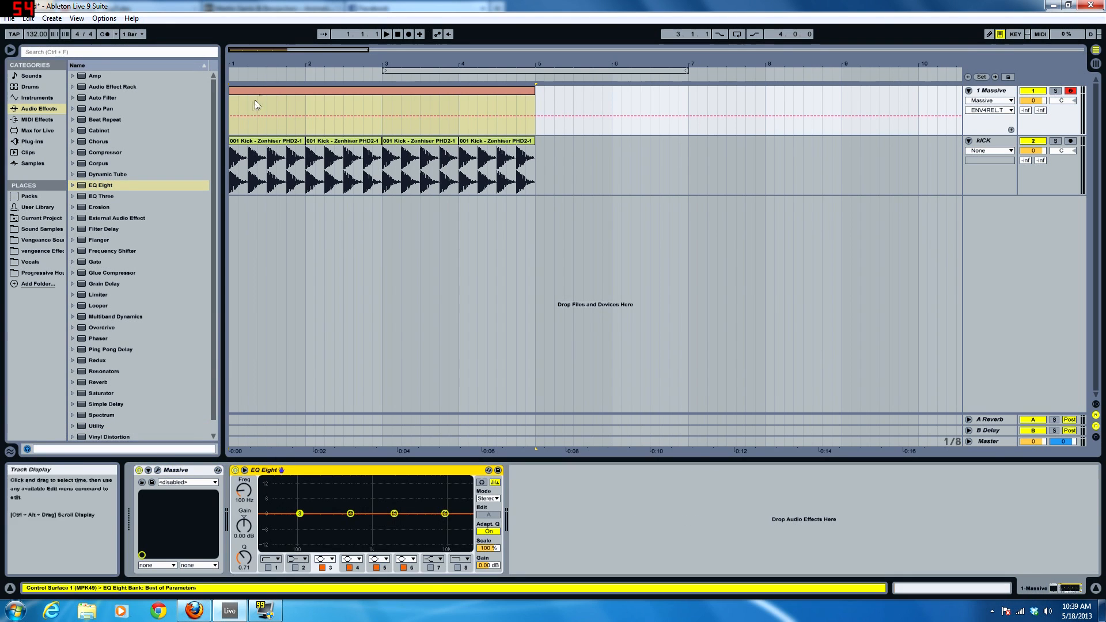
# - Draw one sustained bass note across all four bars of the Massive MIDI clip and play it with the kick
pyautogui.click(276, 123)
pyautogui.moveTo(324, 453); pyautogui.dragTo(398, 108)
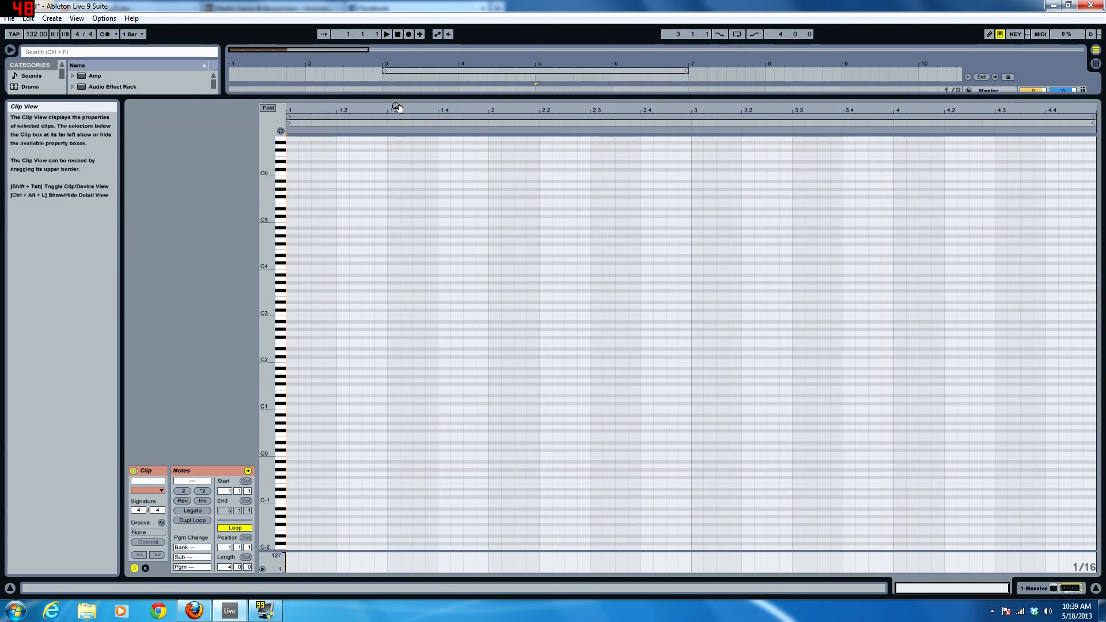
pyautogui.click(294, 347)
pyautogui.moveTo(298, 341); pyautogui.dragTo(1097, 359)
pyautogui.press('space')
pyautogui.moveTo(551, 99); pyautogui.dragTo(588, 524)
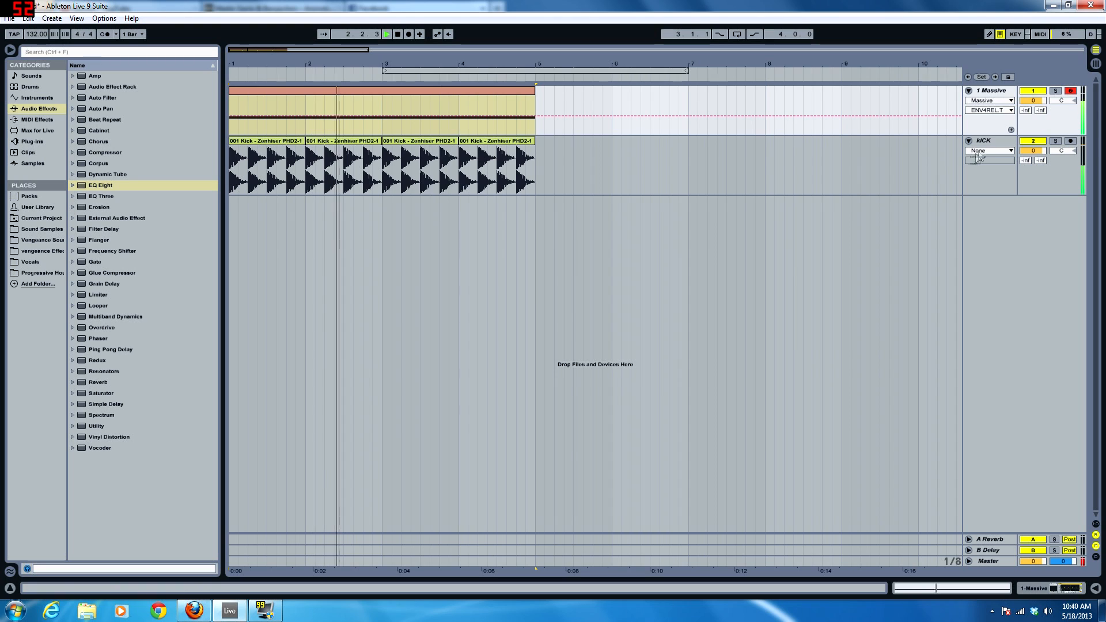
# - Cut the bass with EQ Eight's filter 3 by 15 dB at about 94.9 Hz on the Massive track
pyautogui.doubleClick(1001, 92)
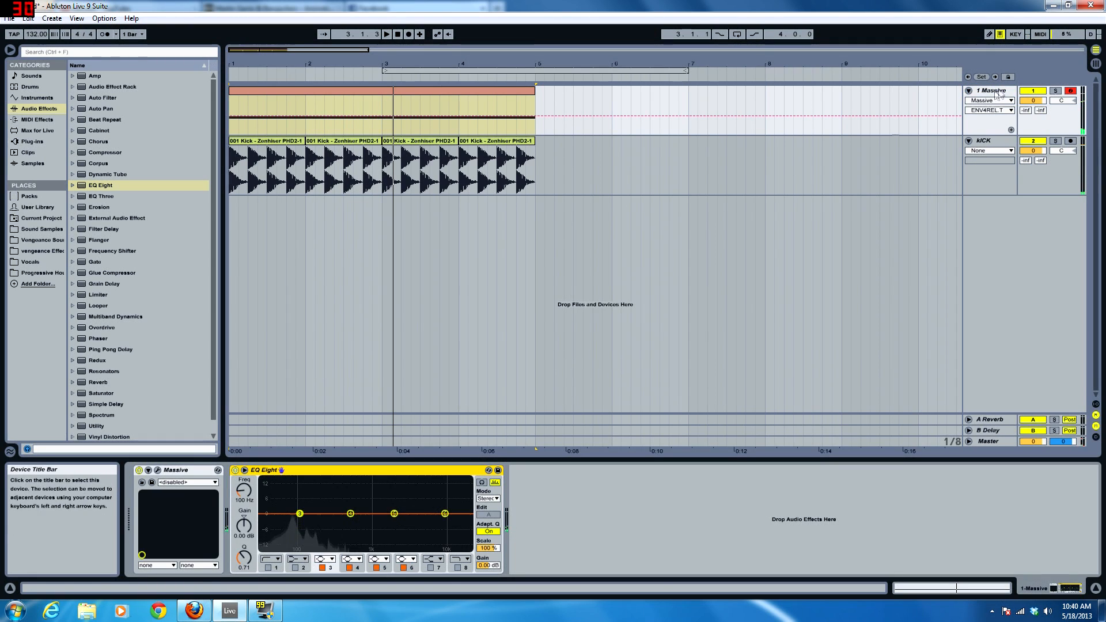
pyautogui.moveTo(300, 513); pyautogui.dragTo(299, 513)
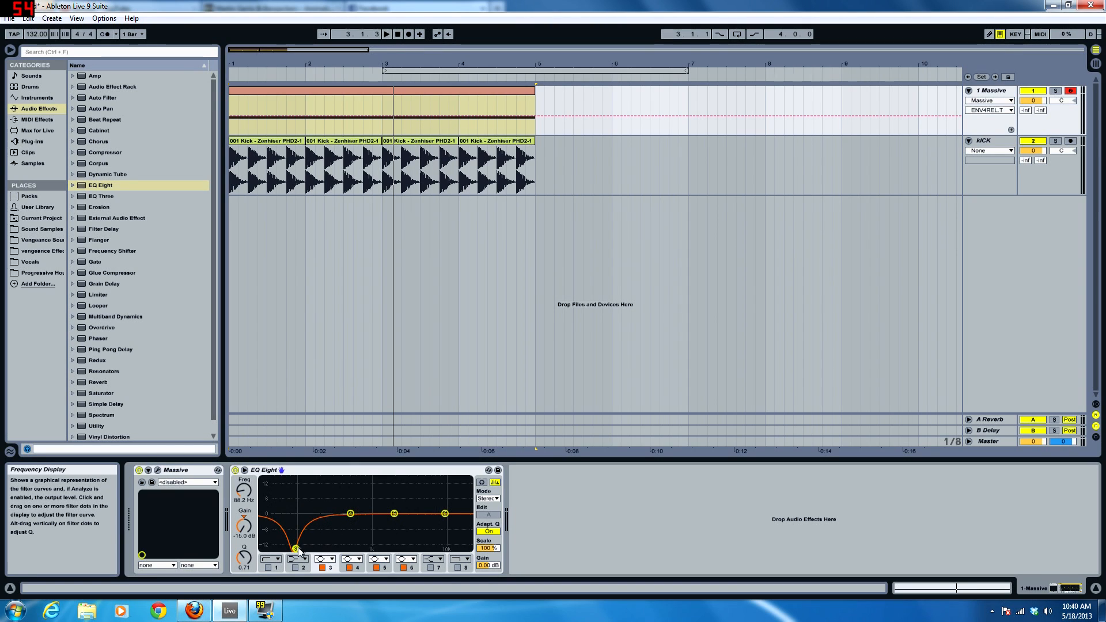
pyautogui.moveTo(299, 548); pyautogui.dragTo(296, 548)
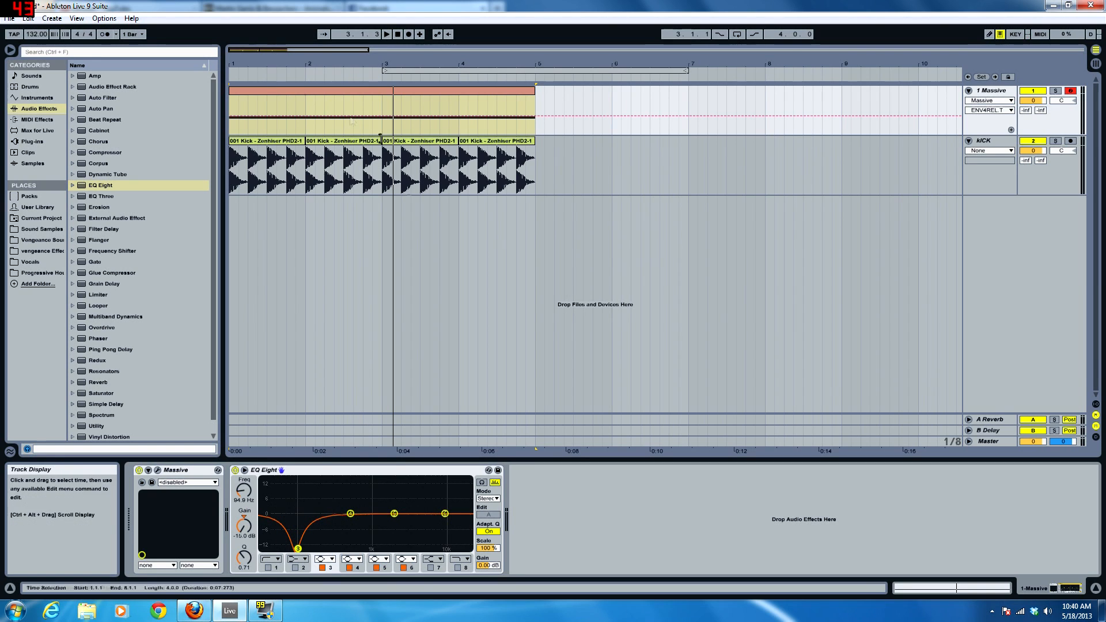
pyautogui.click(263, 92)
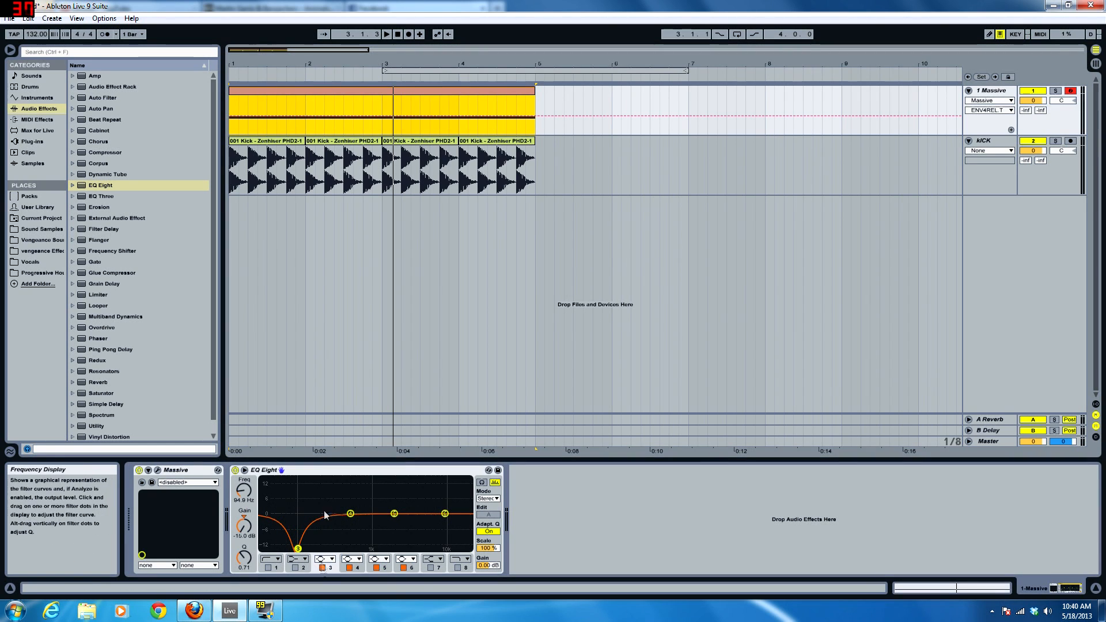
# - Add a Spectrum analyzer to the kICK track and expand its display to a large graph
pyautogui.click(248, 143)
pyautogui.scroll(-1, 129, 413)
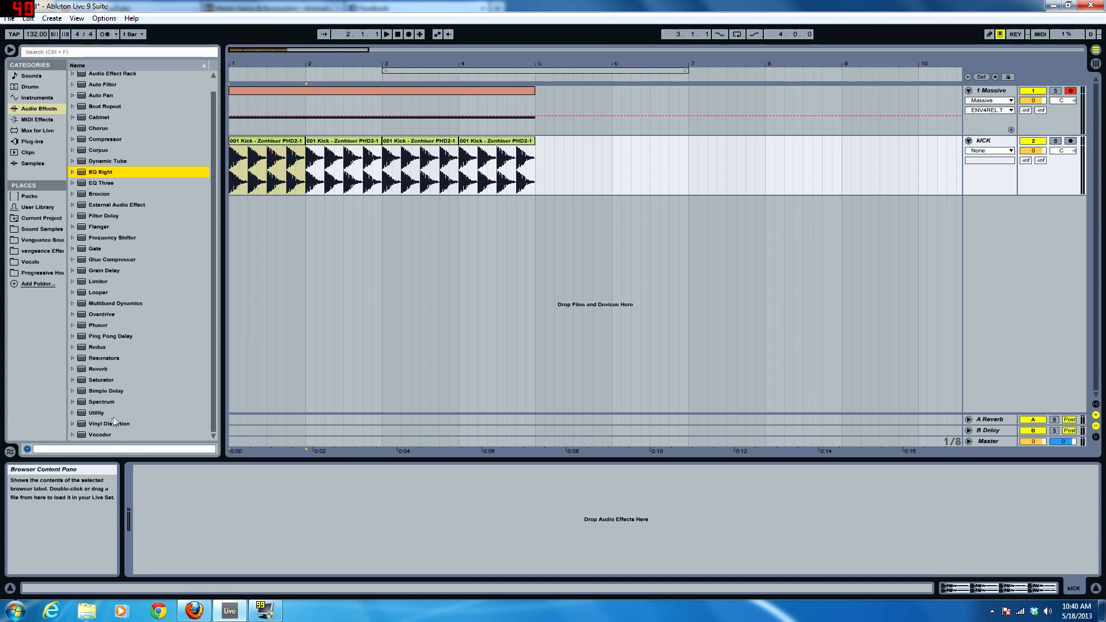
pyautogui.click(97, 405)
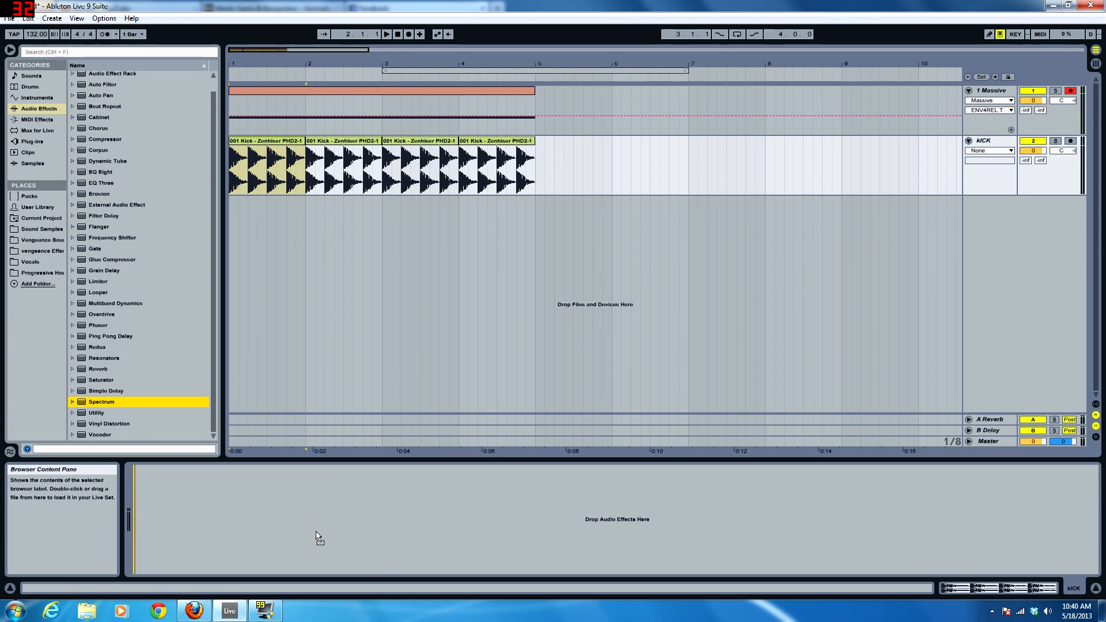
pyautogui.moveTo(315, 536); pyautogui.dragTo(315, 535)
pyautogui.click(148, 471)
pyautogui.moveTo(397, 385); pyautogui.dragTo(460, 183)
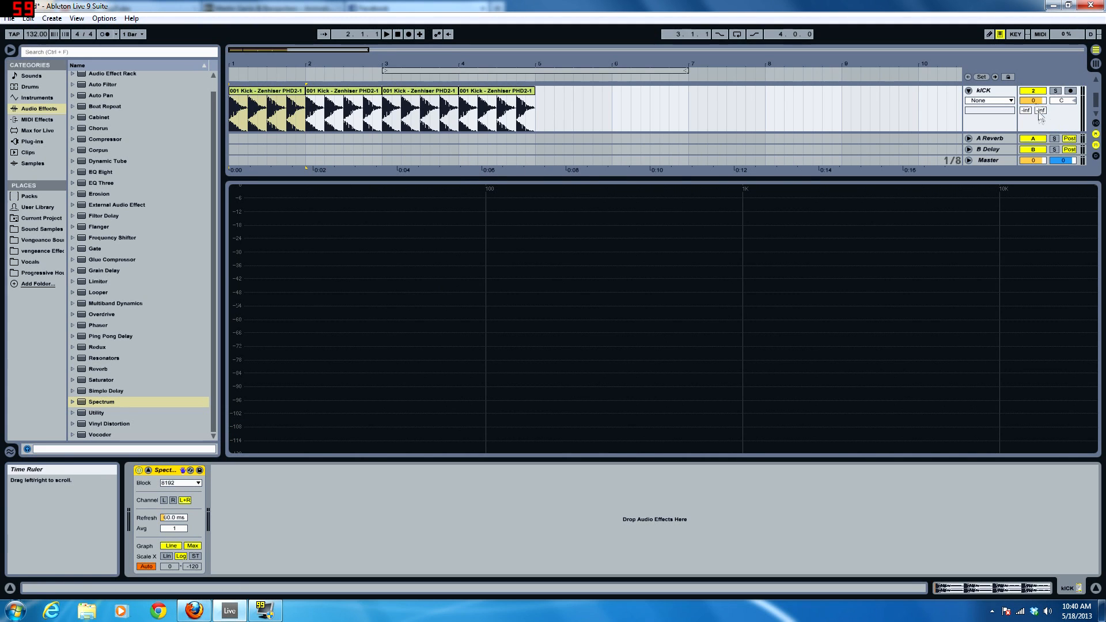
# - Solo the kICK track and play it repeatedly to examine where the kick's low frequencies peak in the spectrum
pyautogui.press('space')
pyautogui.press('space')
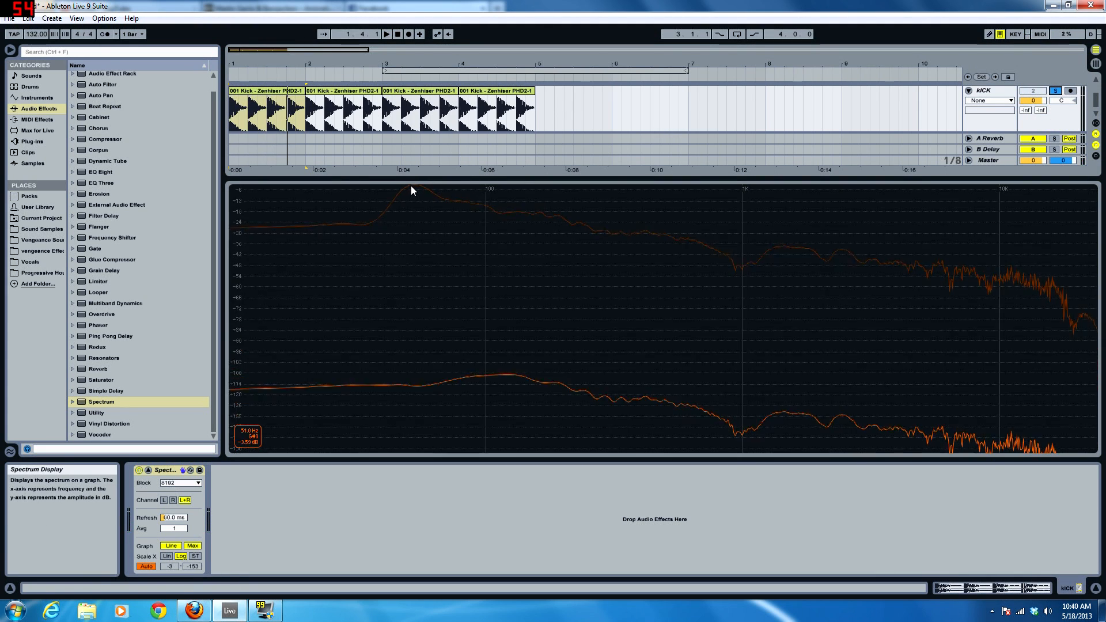
pyautogui.press('space')
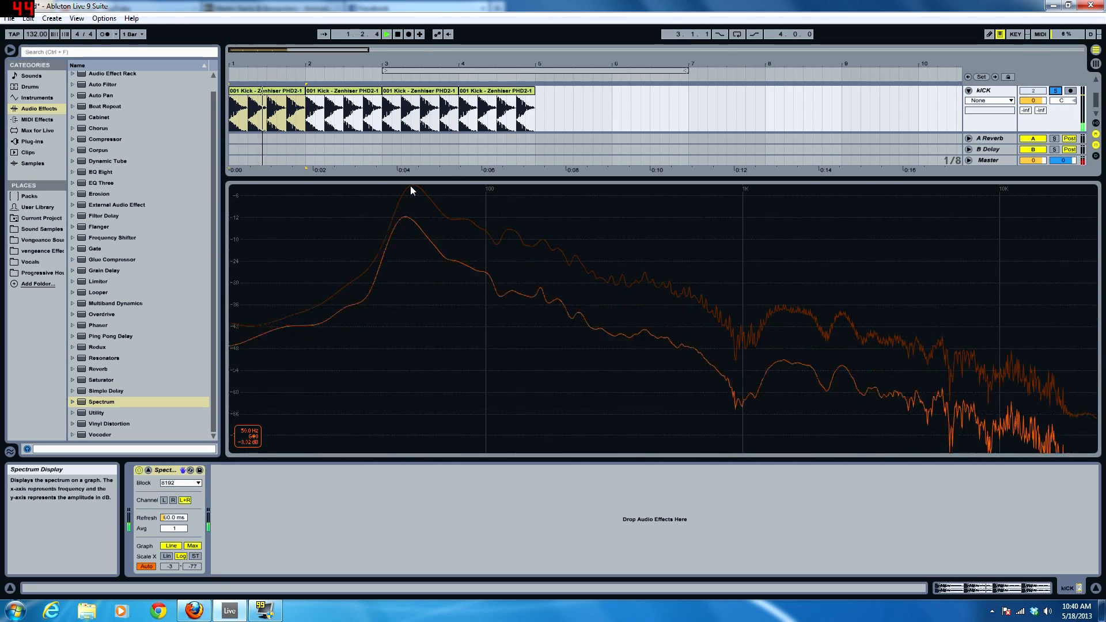
pyautogui.press('space')
pyautogui.press('space')
pyautogui.press('space')
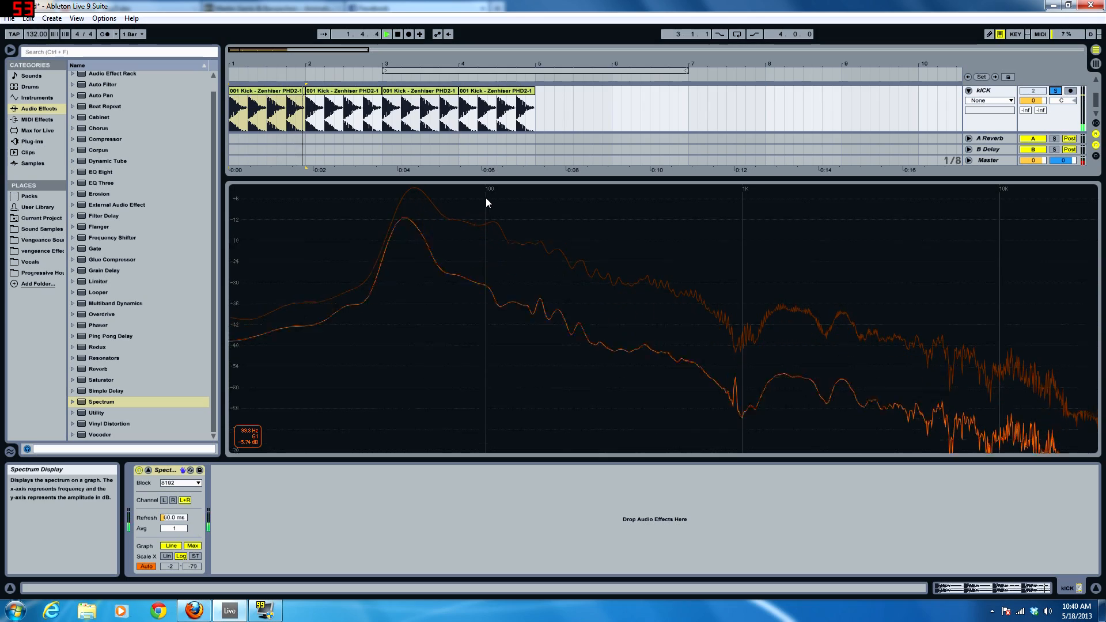
# - Retune EQ Eight's filter 3 on the Massive track to a 15 dB cut at about 88.2 Hz and play it with the unsoloed kick
pyautogui.press('space')
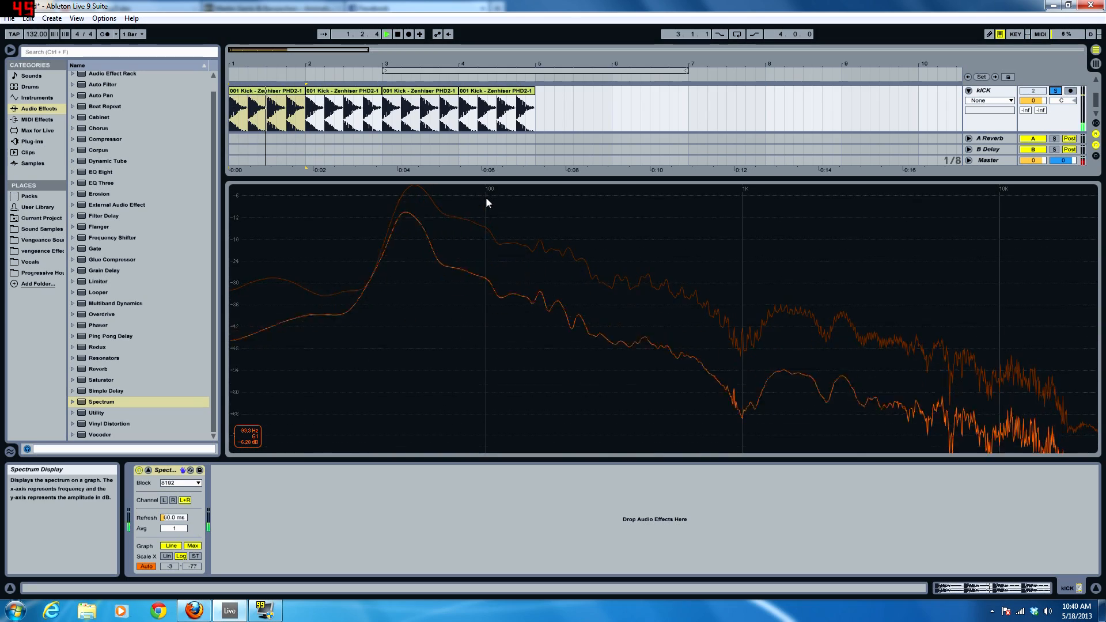
pyautogui.press('space')
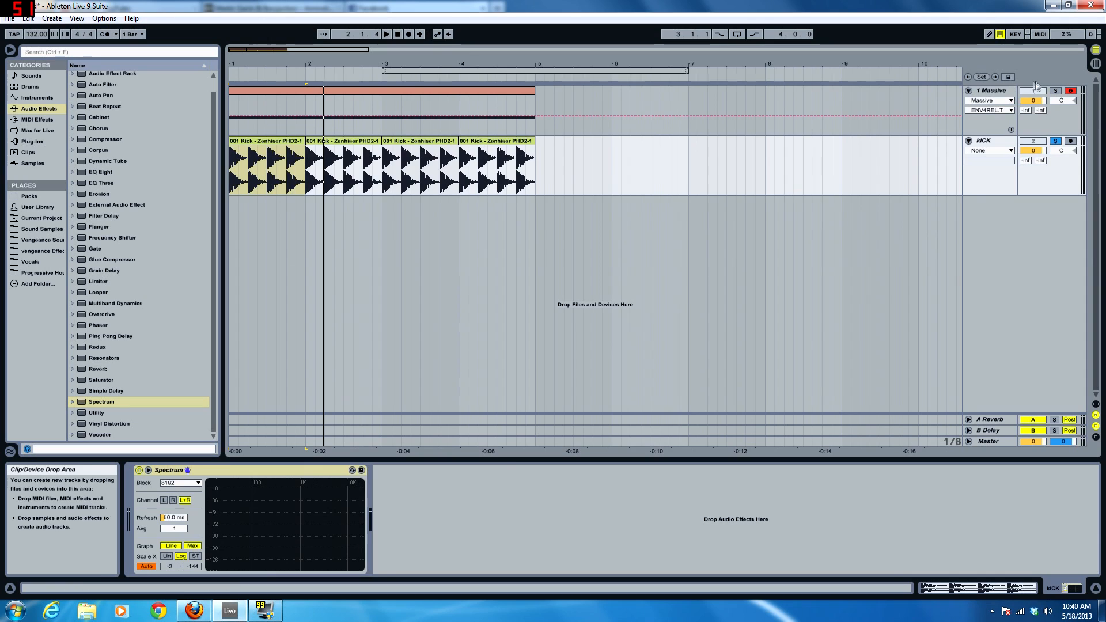
pyautogui.click(981, 97)
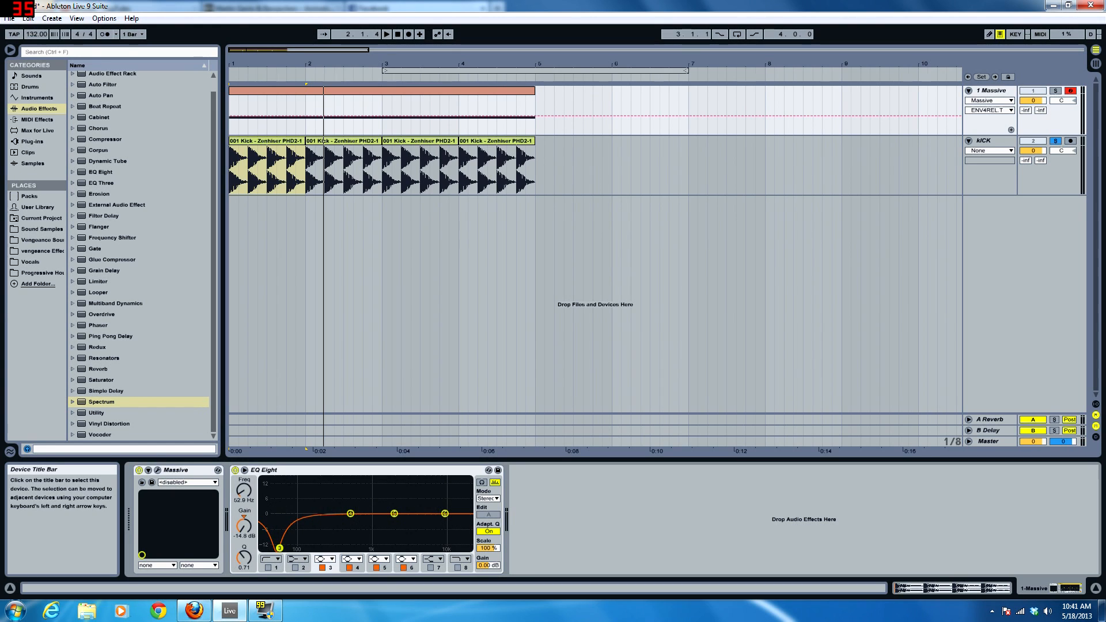
pyautogui.press('space')
pyautogui.moveTo(296, 548)
pyautogui.mouseDown()
pyautogui.moveTo(308, 549)
pyautogui.moveTo(296, 549)
pyautogui.mouseUp()
pyautogui.press('space')
pyautogui.click(1056, 140)
pyautogui.press('space')
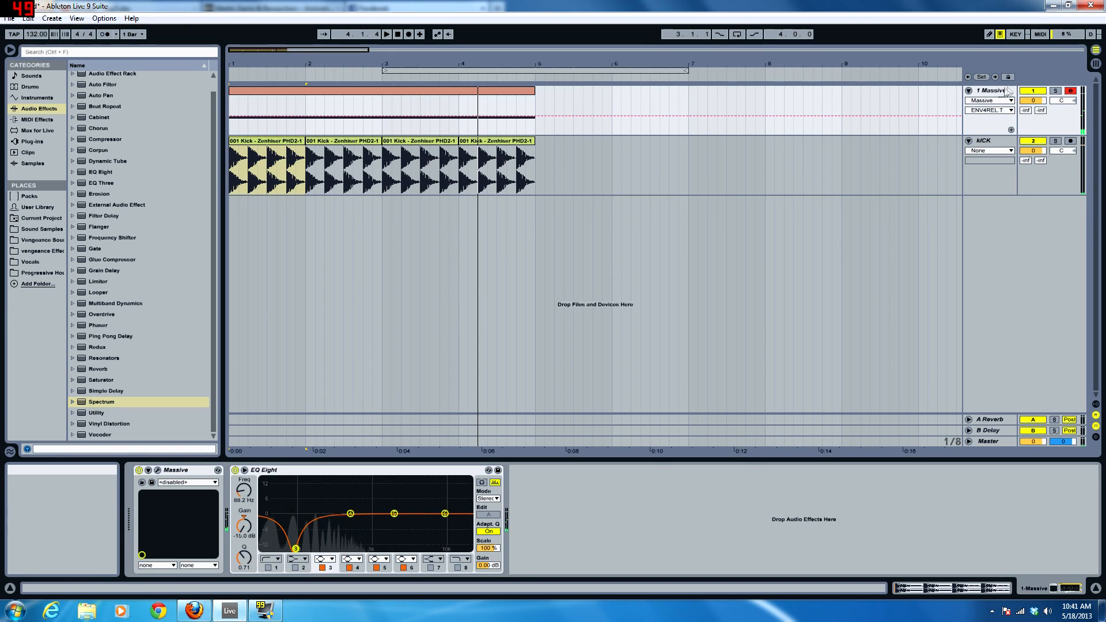
# - Add a Compressor to the Massive track, sidechain it from kICK, lower its threshold to about -11.6 dB and play the mix
pyautogui.scroll(1, 117, 172)
pyautogui.moveTo(115, 151); pyautogui.dragTo(705, 534)
pyautogui.click(533, 482)
pyautogui.click(540, 499)
pyautogui.click(521, 516)
pyautogui.moveTo(658, 500); pyautogui.dragTo(660, 540)
pyautogui.press('space')
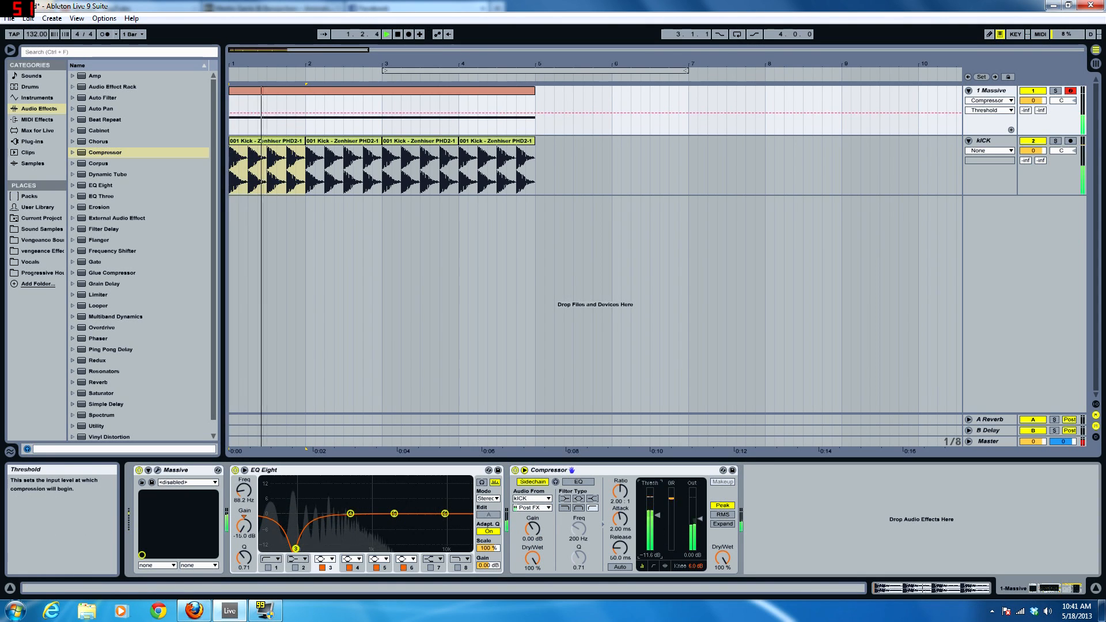
pyautogui.click(992, 141)
pyautogui.press('space')
# - Load the bridged Sylenth1.64 plug-in onto a new MIDI track
pyautogui.click(32, 141)
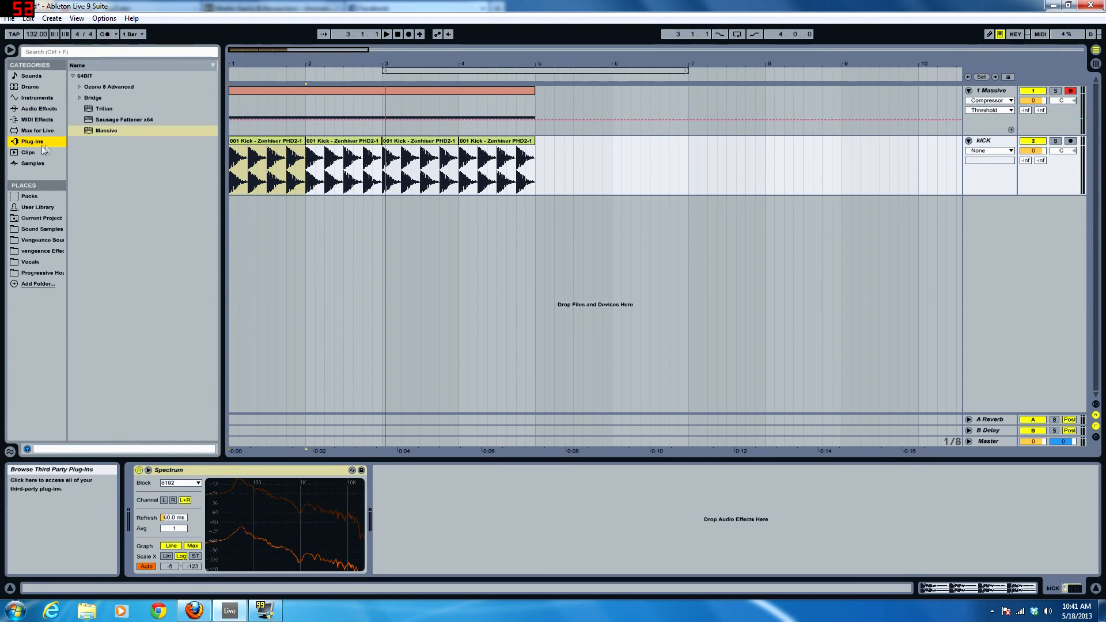
pyautogui.click(81, 89)
pyautogui.click(81, 99)
pyautogui.click(80, 87)
pyautogui.click(79, 98)
pyautogui.click(87, 109)
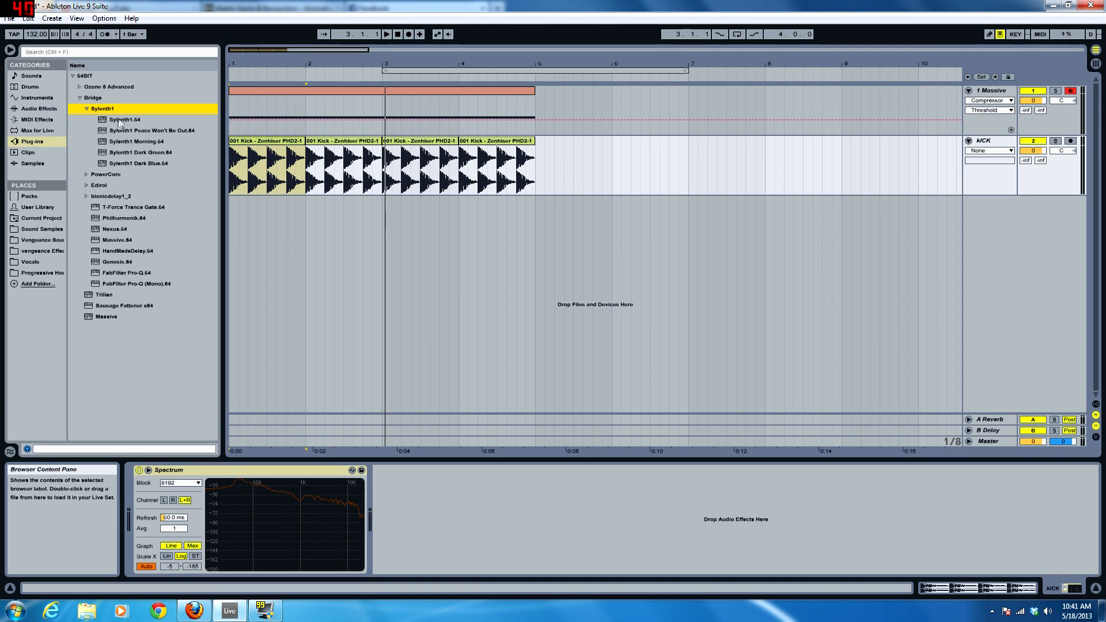
pyautogui.click(132, 121)
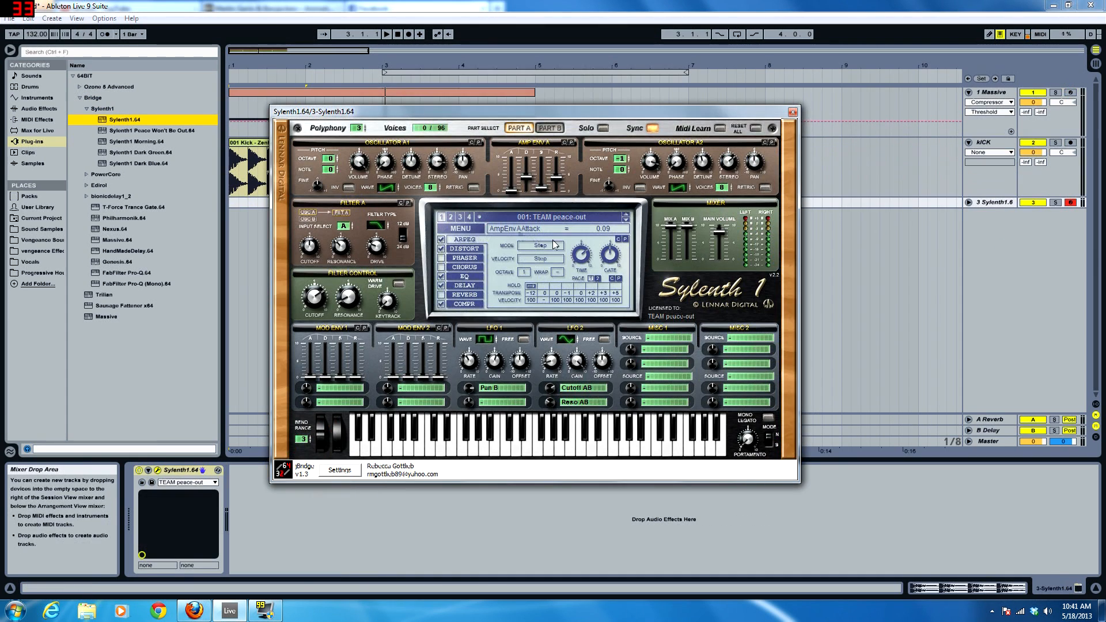
# - Open the bank Trance Euphoria Euphoric Trance Volume 1.fxb from Sylenth1's SoundBank folder
pyautogui.click(485, 229)
pyautogui.click(490, 266)
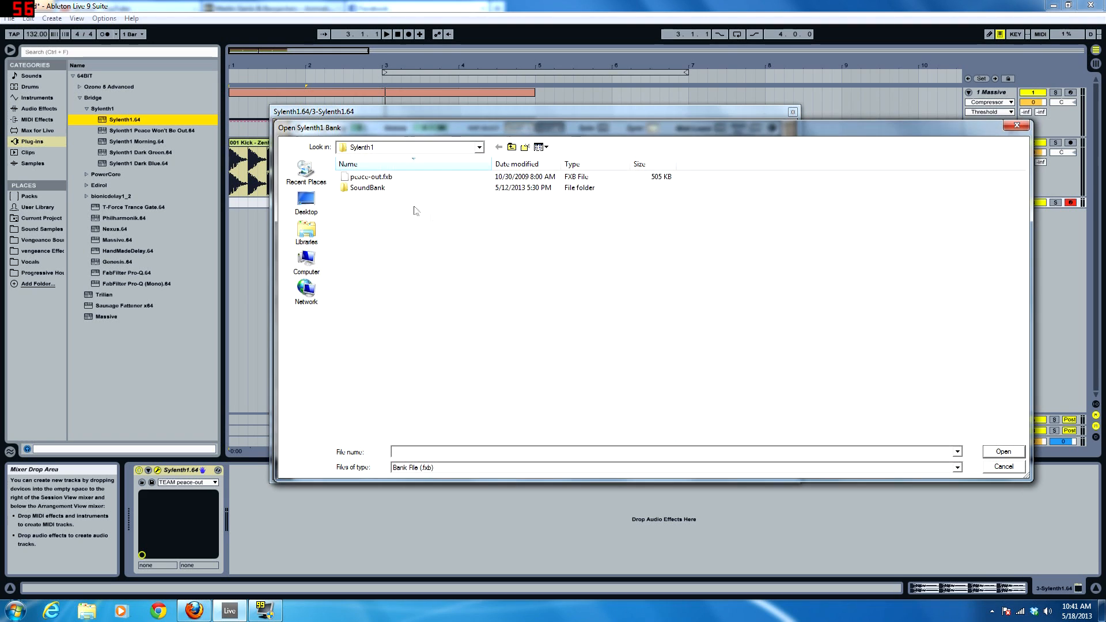
pyautogui.doubleClick(369, 187)
pyautogui.doubleClick(392, 186)
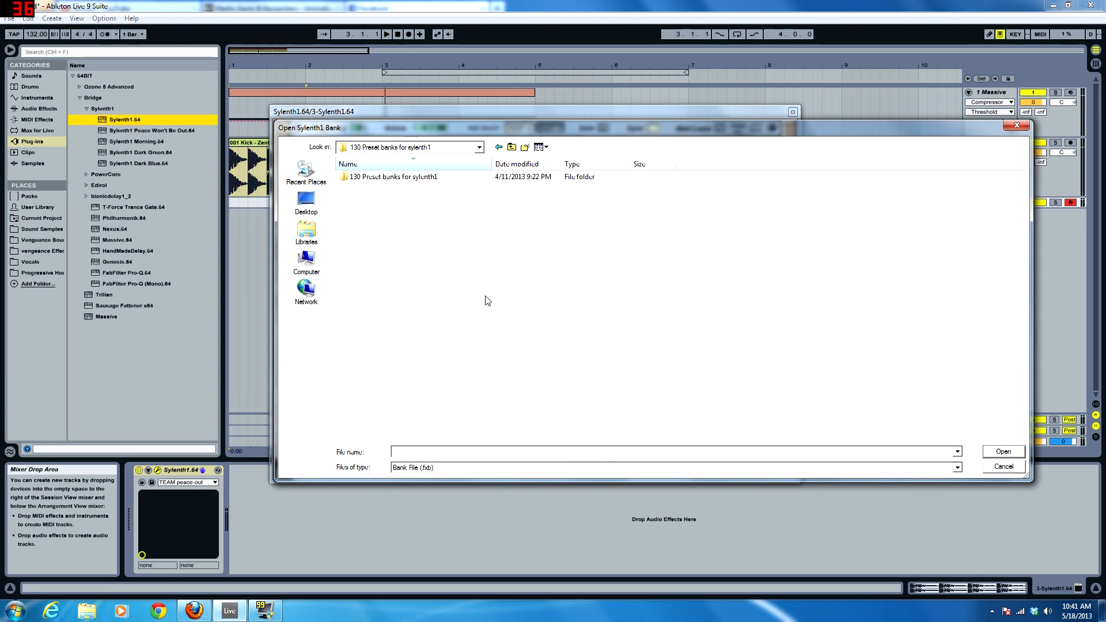
pyautogui.doubleClick(407, 180)
pyautogui.scroll(-5, 550, 277)
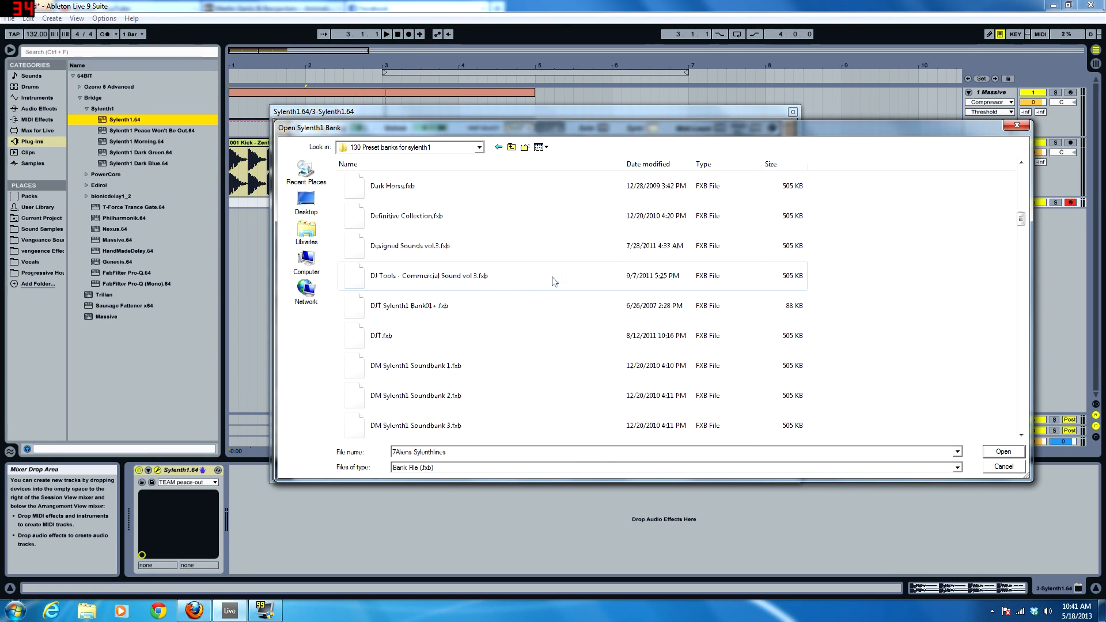
pyautogui.click(512, 147)
pyautogui.scroll(-10, 434, 300)
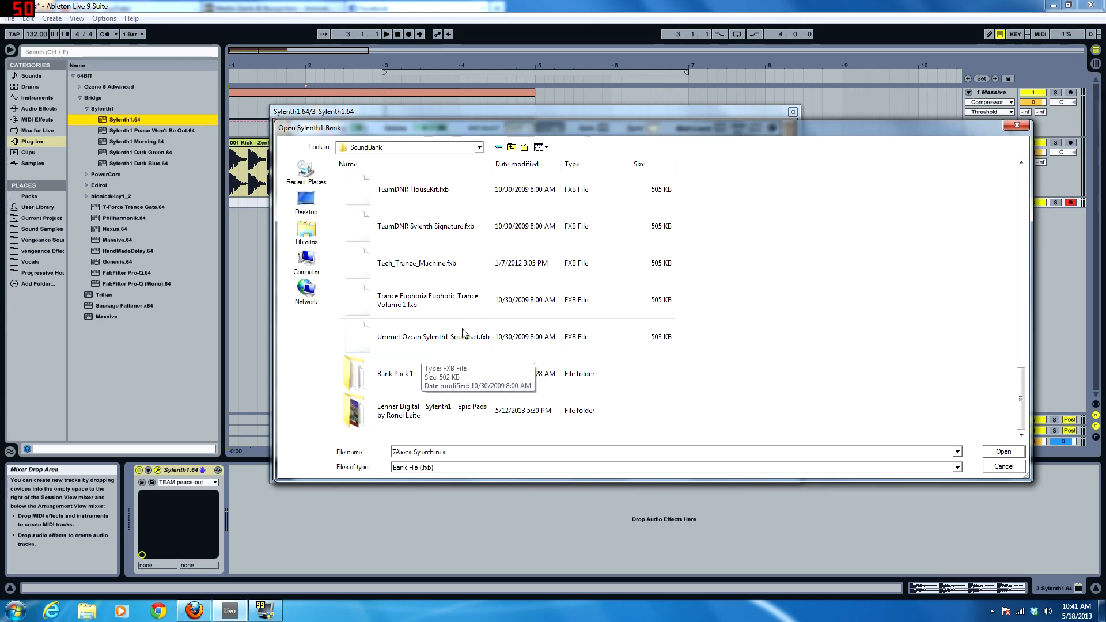
pyautogui.doubleClick(469, 300)
# - Choose Sylenth1 preset 023: LD - Big Room Trance Lead, close the plug-in window and return to the arrangement
pyautogui.moveTo(669, 112); pyautogui.dragTo(789, 484)
pyautogui.press('Tab')
pyautogui.moveTo(467, 483); pyautogui.dragTo(443, 212)
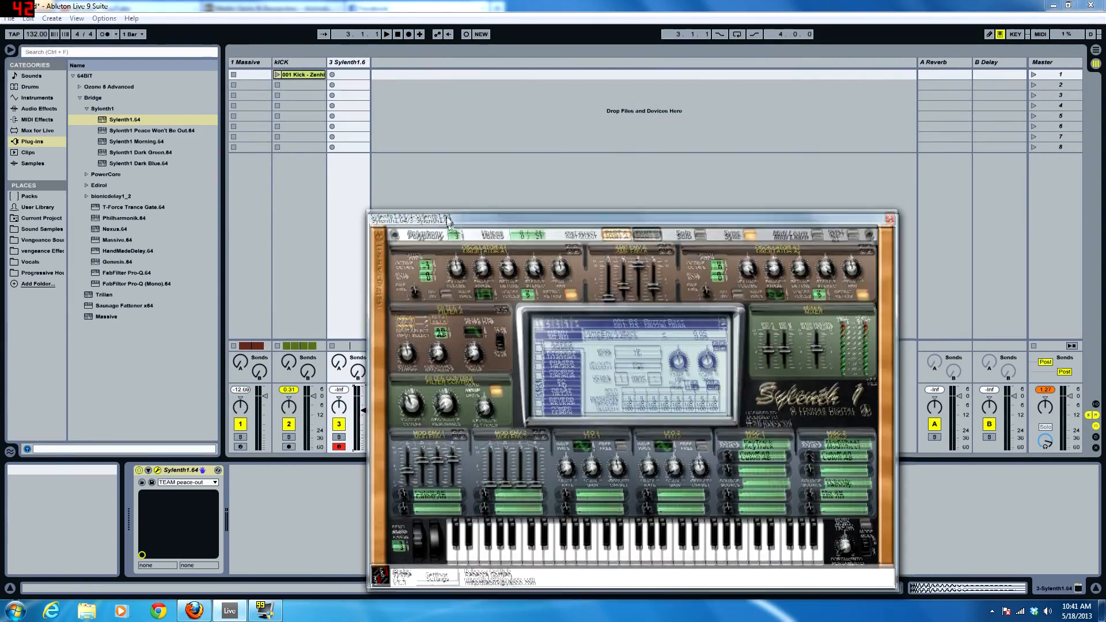
pyautogui.click(657, 320)
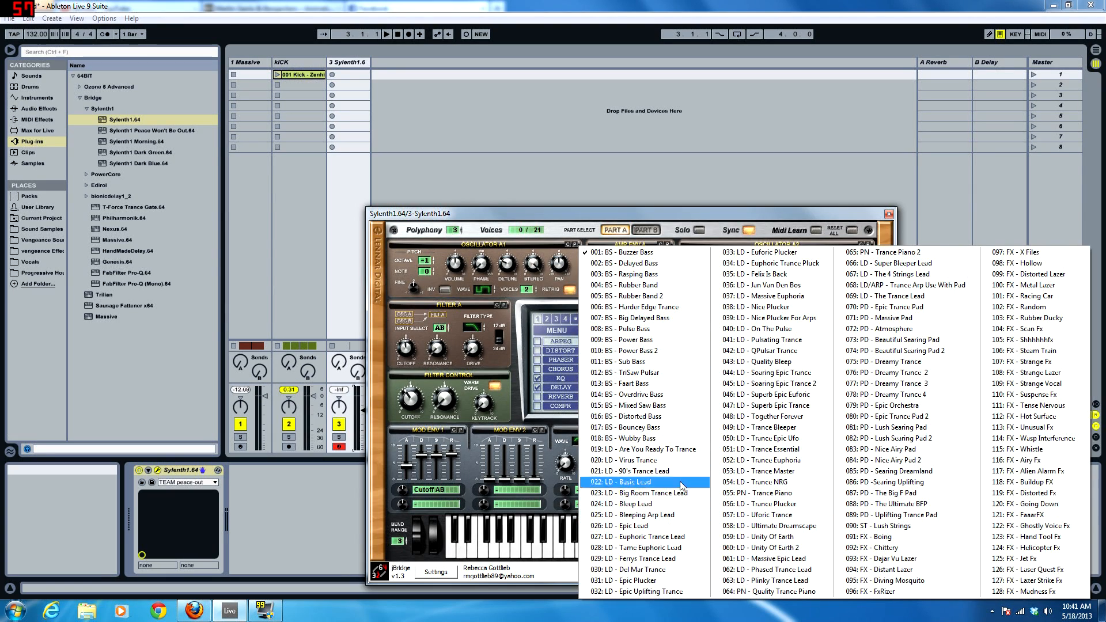
pyautogui.click(533, 553)
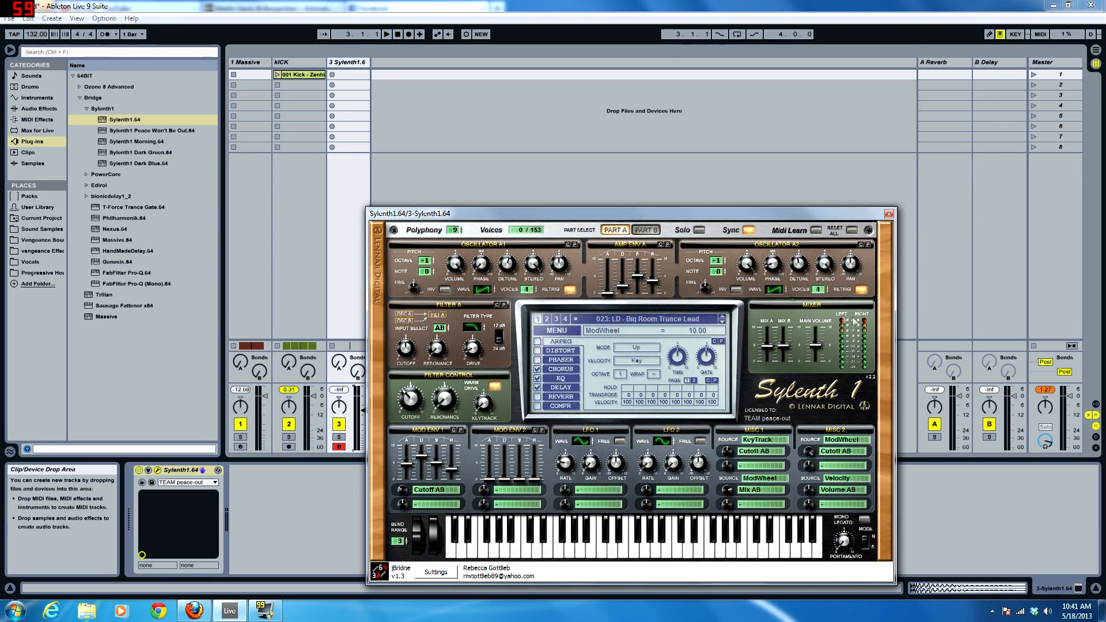
pyautogui.click(902, 224)
pyautogui.press('Tab')
# - Create an empty one-bar MIDI clip at bar 1 on the Sylenth1 track and open it in an enlarged note editor
pyautogui.moveTo(233, 201); pyautogui.dragTo(309, 206)
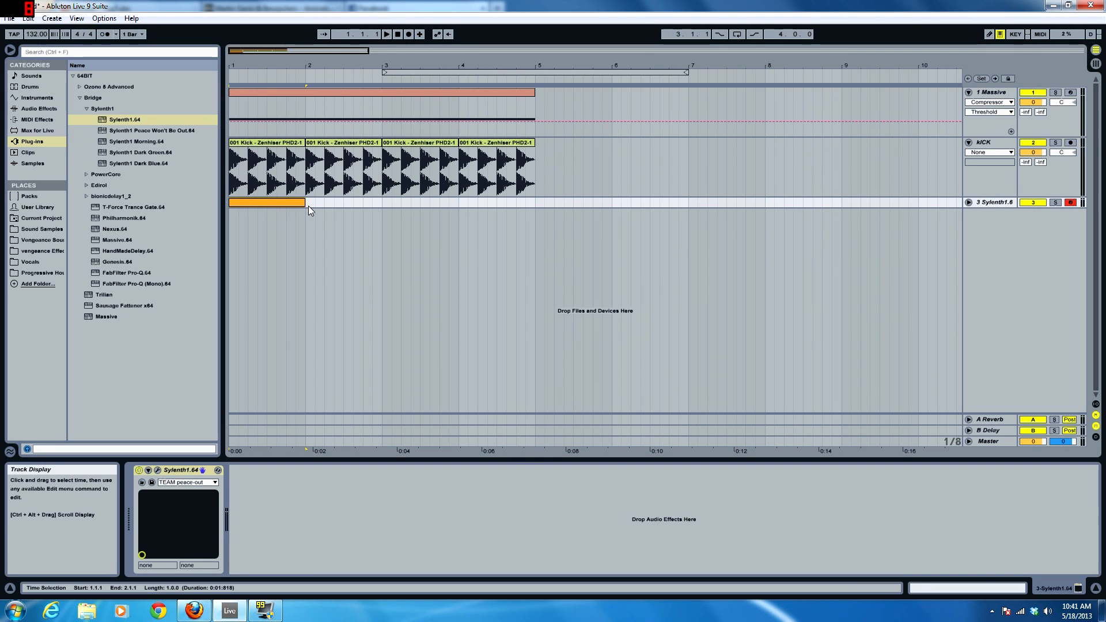
pyautogui.click(969, 202)
pyautogui.doubleClick(279, 209)
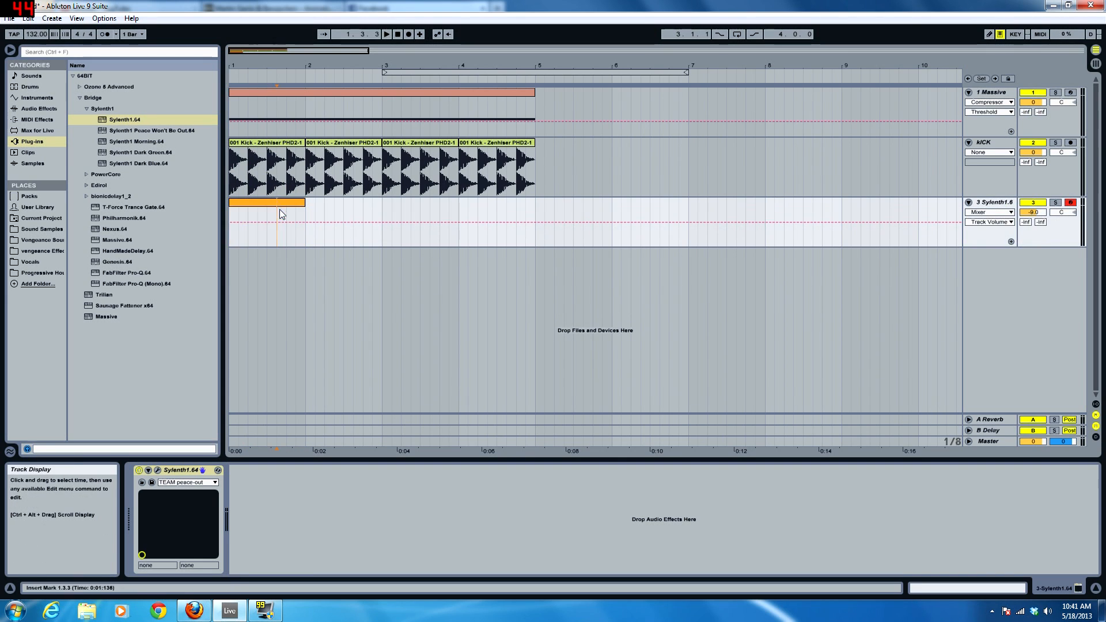
pyautogui.moveTo(395, 457); pyautogui.dragTo(396, 201)
pyautogui.click(279, 91)
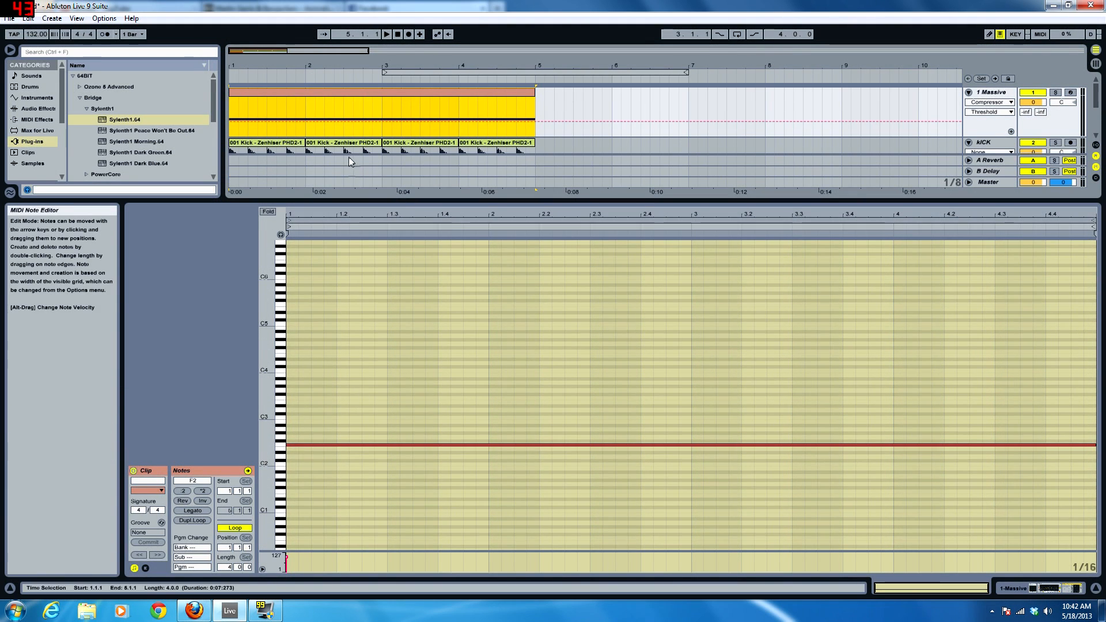
pyautogui.moveTo(348, 200)
pyautogui.mouseDown()
pyautogui.moveTo(346, 460)
pyautogui.moveTo(346, 196)
pyautogui.mouseUp()
pyautogui.click(262, 203)
# - Place sixteenth F1 notes at 1.1.1 and 1.1.3 plus two short F1 notes just before beat 1.2, and play them
pyautogui.moveTo(275, 408); pyautogui.dragTo(279, 380)
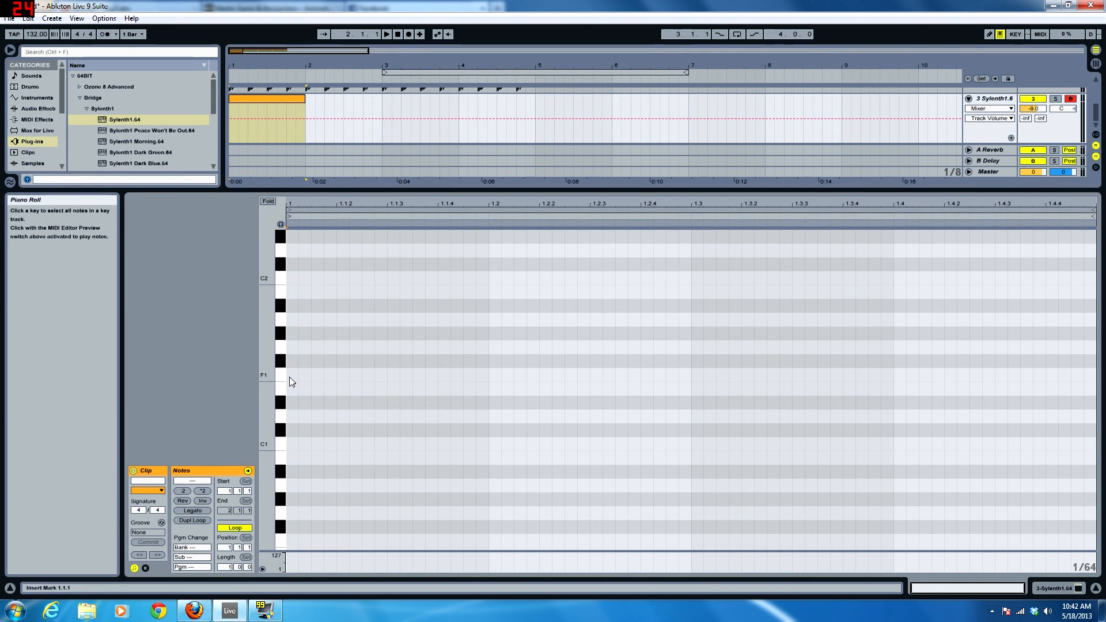
pyautogui.doubleClick(290, 379)
pyautogui.moveTo(323, 378); pyautogui.dragTo(424, 379)
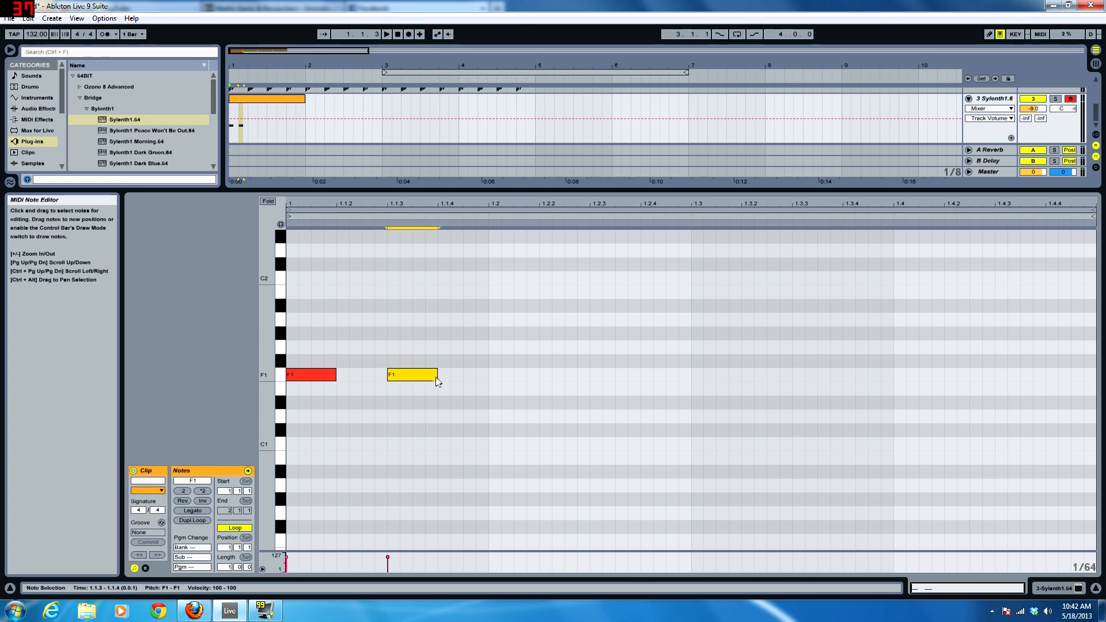
pyautogui.click(467, 385)
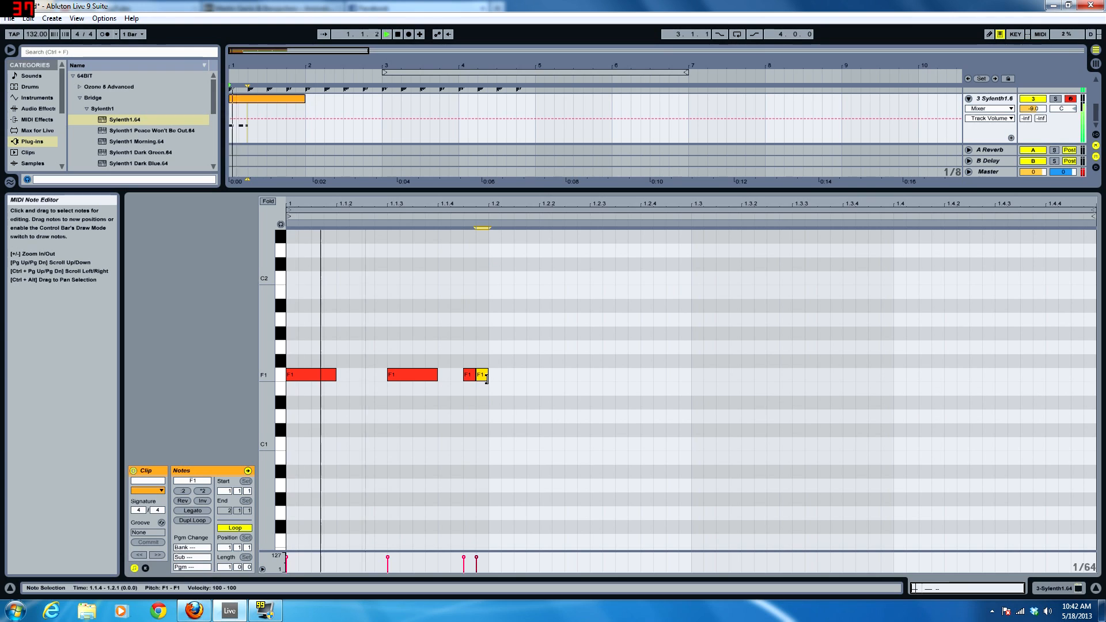
pyautogui.press('space')
# - Transpose the notes up an octave to F2 and replace all but the first with a copy of it at beat 1.2
pyautogui.moveTo(297, 414); pyautogui.dragTo(563, 322)
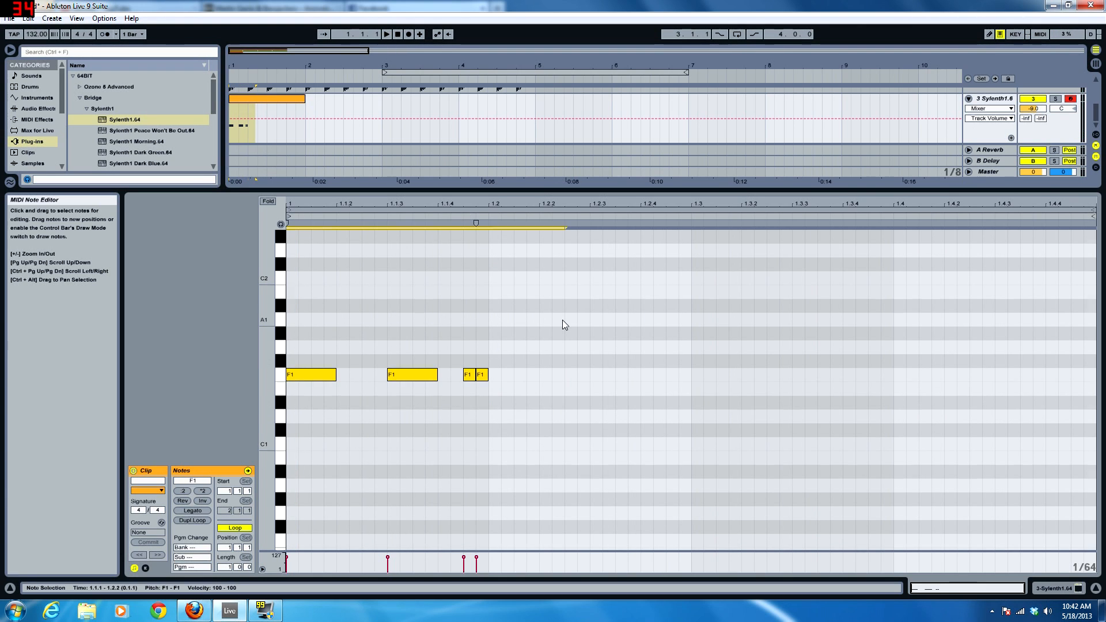
pyautogui.hotkey('shift', 'Up')
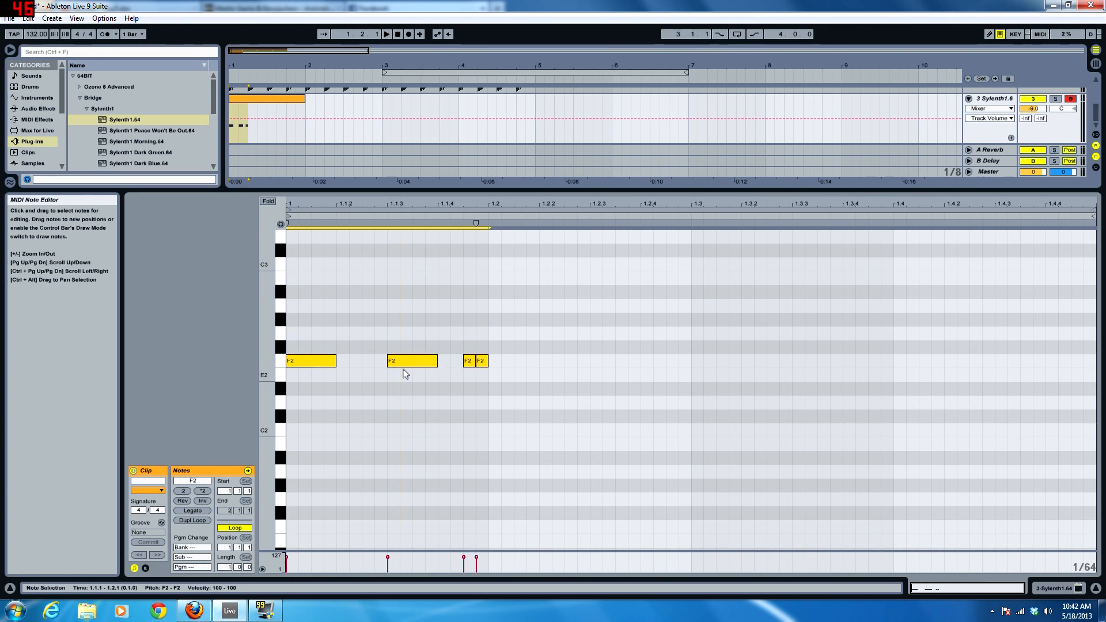
pyautogui.moveTo(403, 369); pyautogui.dragTo(497, 368)
pyautogui.press('Delete')
pyautogui.moveTo(317, 370); pyautogui.dragTo(517, 371)
# - Transpose both notes up two octaves to F4, playing the clip to audition the pitches
pyautogui.keyDown('shift'); pyautogui.click(332, 366); pyautogui.keyUp('shift')
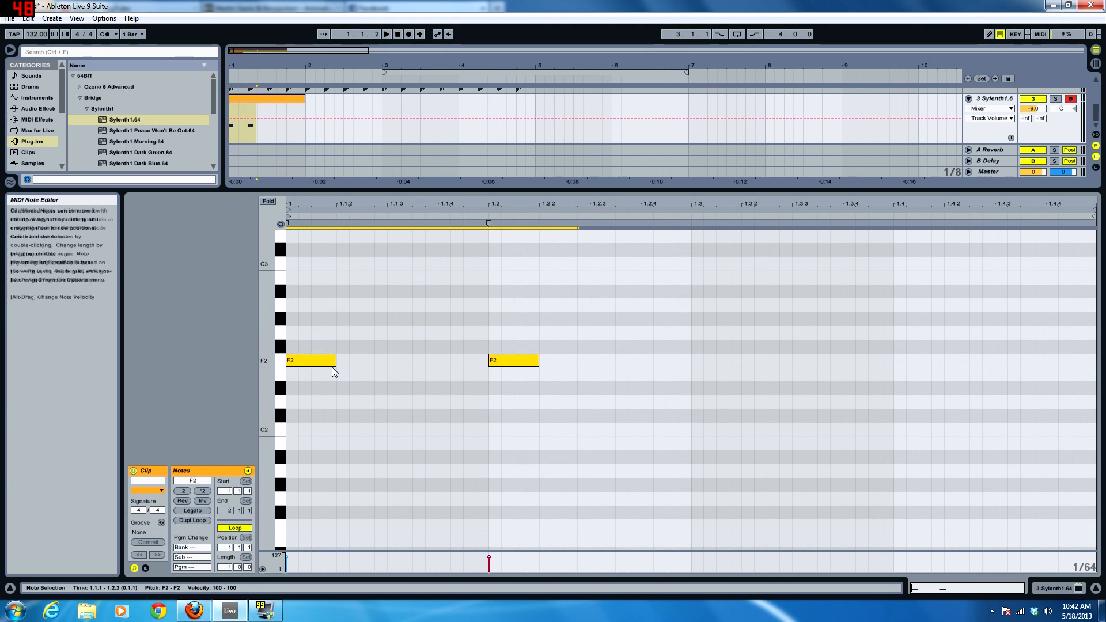
pyautogui.hotkey('shift', 'Up')
pyautogui.press('space')
pyautogui.scroll(2, 553, 271)
pyautogui.press('space')
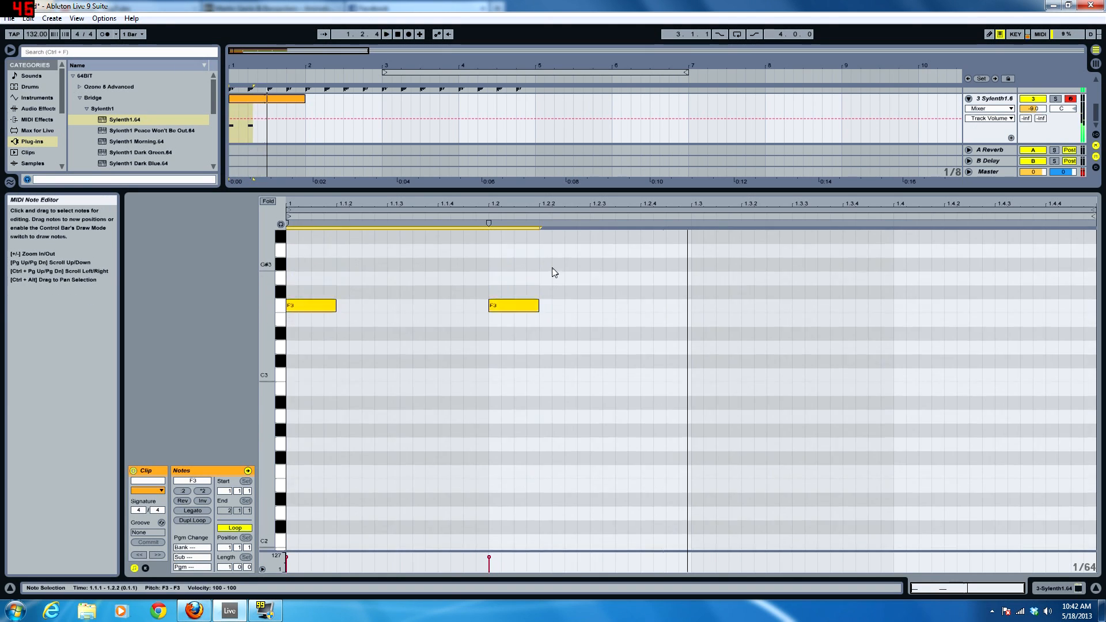
pyautogui.moveTo(608, 271); pyautogui.dragTo(313, 334)
pyautogui.hotkey('shift', 'Up')
pyautogui.press('space')
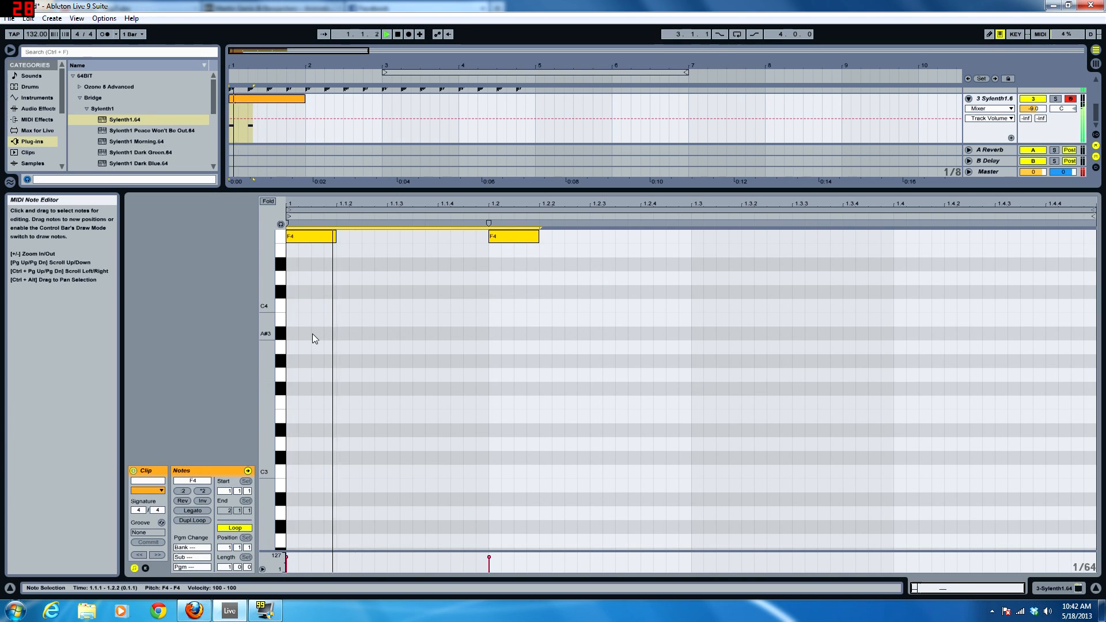
pyautogui.press('space')
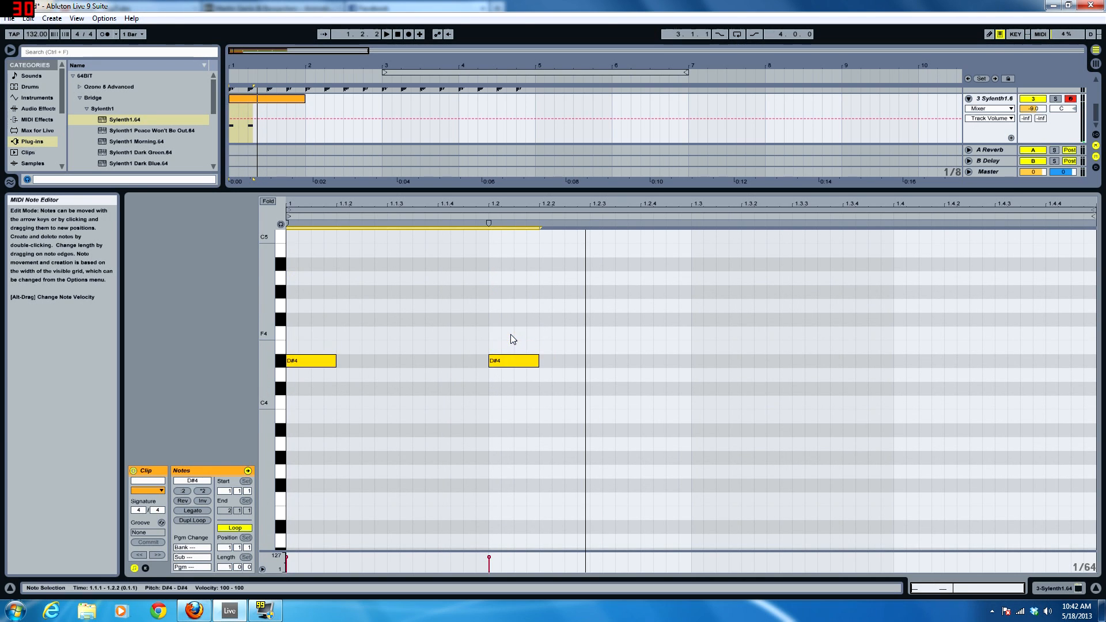
pyautogui.click(534, 370)
# - Try a rhythm with three short F4 notes before beat 1.2 and the second long note at 1.2.4, and remove the short notes
pyautogui.doubleClick(377, 333)
pyautogui.doubleClick(431, 333)
pyautogui.doubleClick(469, 333)
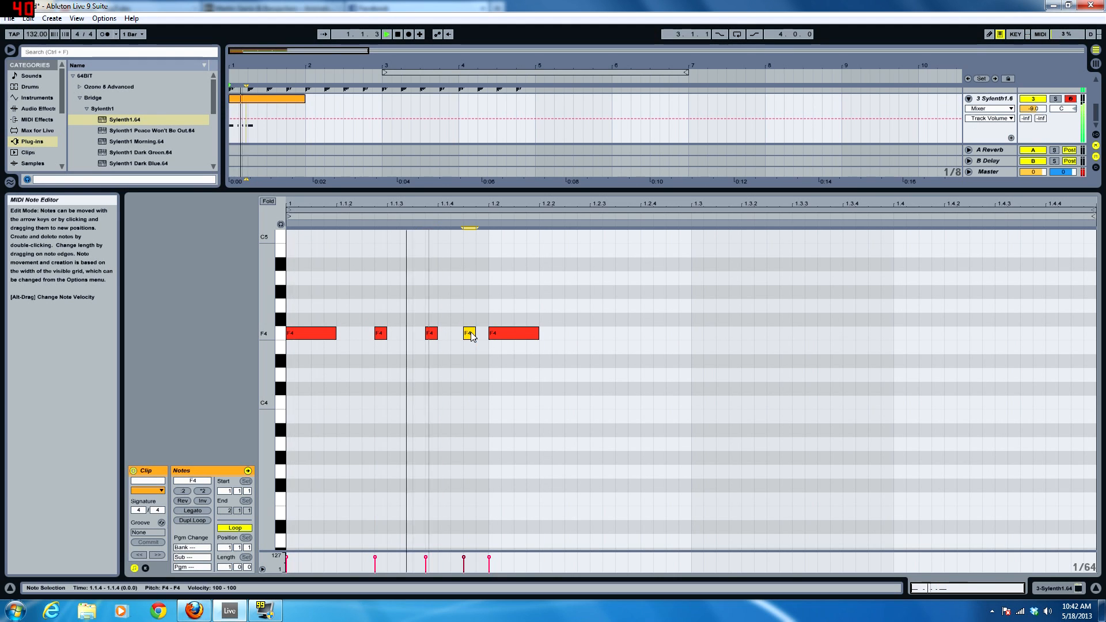
pyautogui.moveTo(507, 336); pyautogui.dragTo(668, 340)
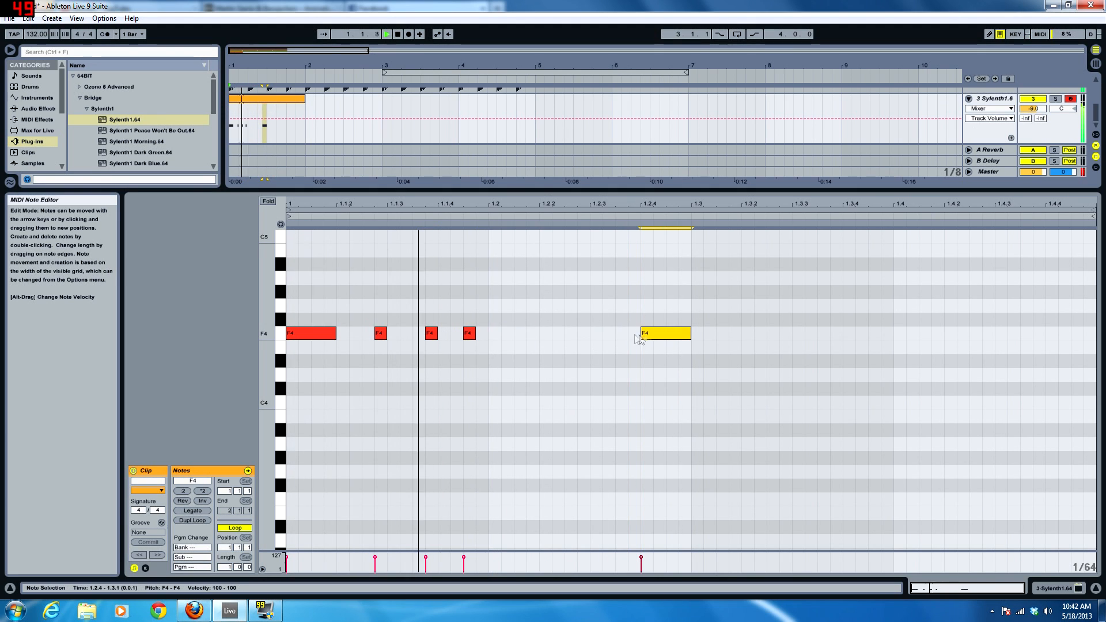
pyautogui.press('space')
pyautogui.doubleClick(468, 334)
pyautogui.doubleClick(432, 334)
pyautogui.doubleClick(380, 334)
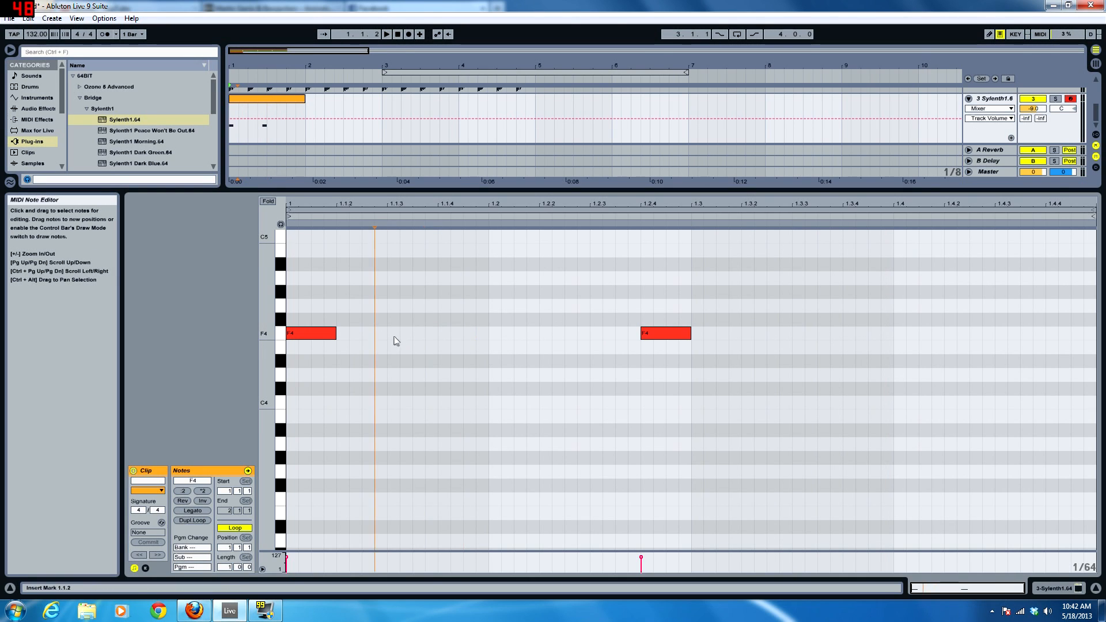
# - Place sixteenth F4 notes at 1.1.3, 1.2.3, 1.3.3 and 1.4.3, and delete the note at 1.2.4
pyautogui.doubleClick(394, 335)
pyautogui.moveTo(398, 339); pyautogui.dragTo(421, 335)
pyautogui.doubleClick(616, 334)
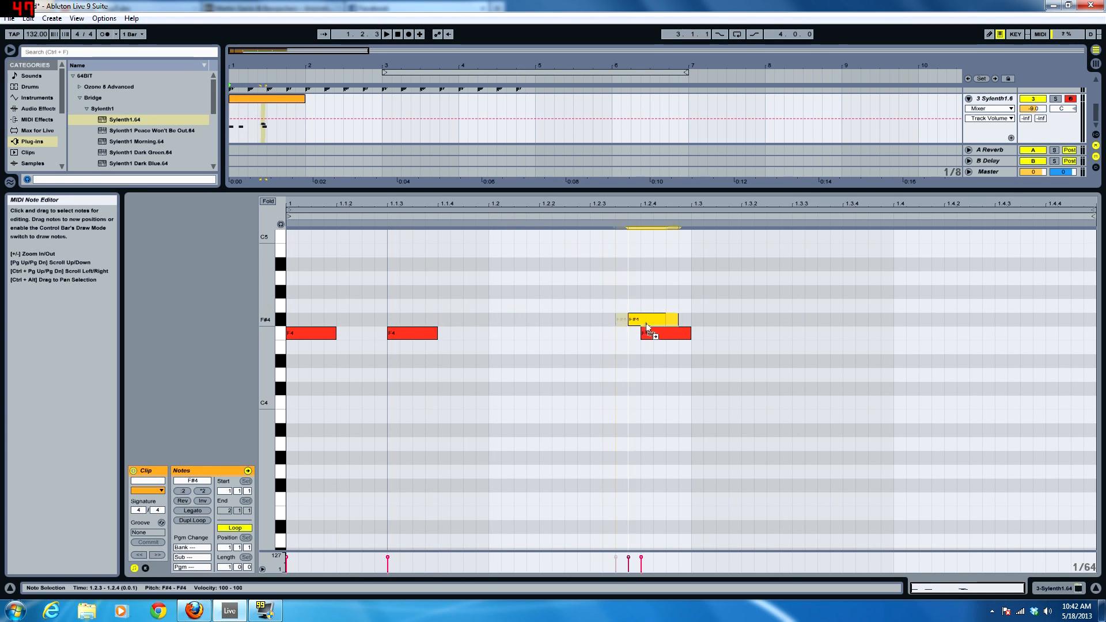
pyautogui.doubleClick(651, 335)
pyautogui.press('space')
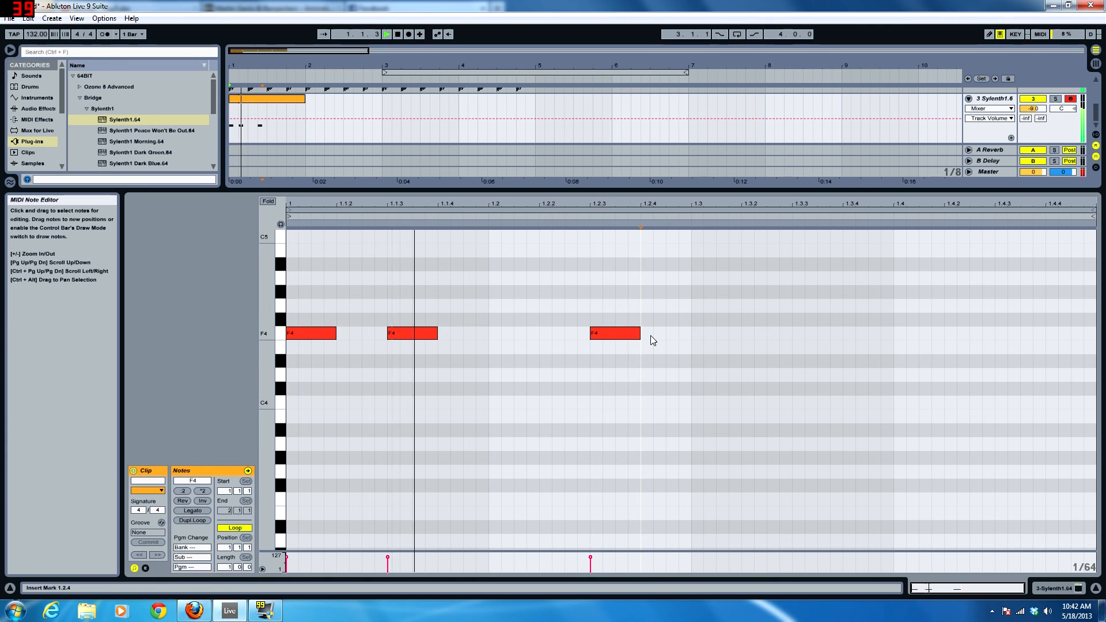
pyautogui.doubleClick(825, 334)
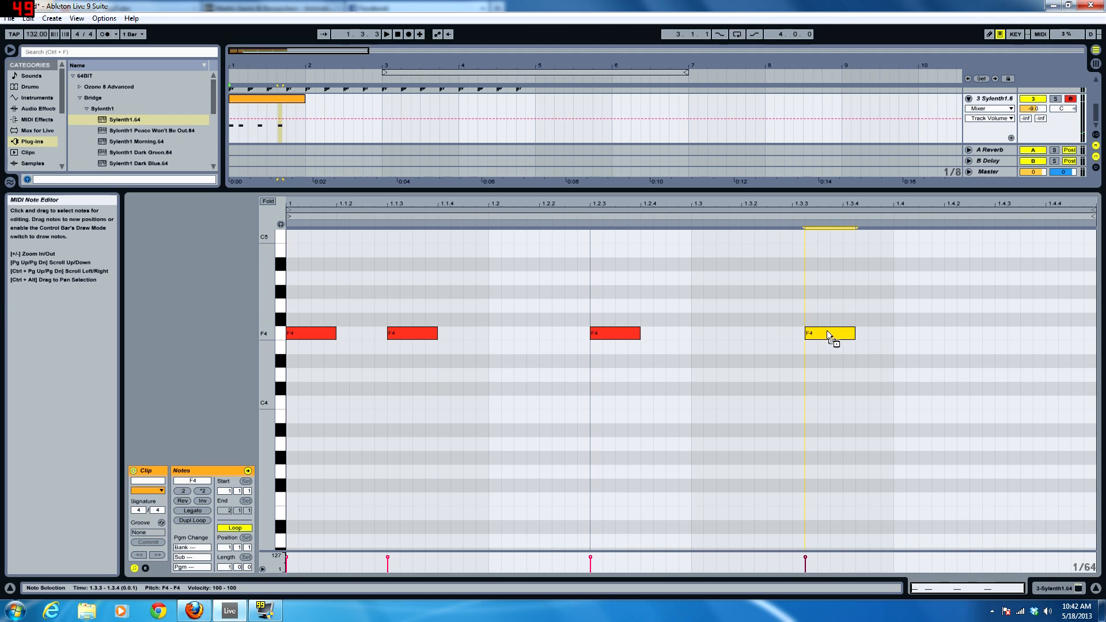
pyautogui.moveTo(815, 339); pyautogui.dragTo(989, 337)
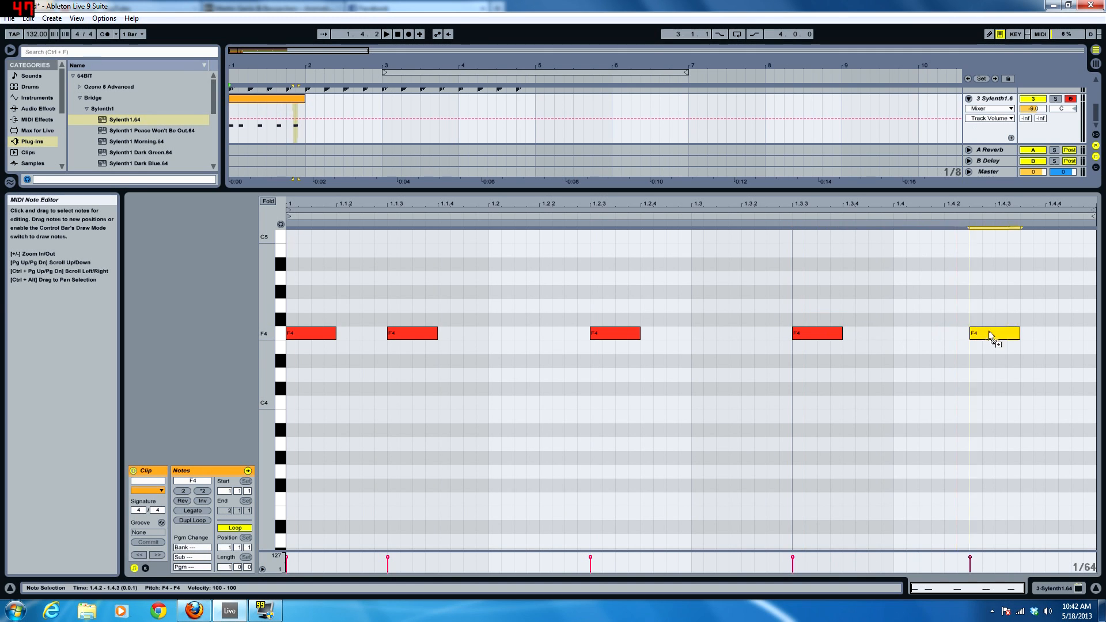
# - Play the Sylenth1 clip and shrink the note editor to show more of the arrangement
pyautogui.click(290, 102)
pyautogui.doubleClick(289, 102)
pyautogui.press('space')
pyautogui.hotkey('ctrl', 'alt', 'l')
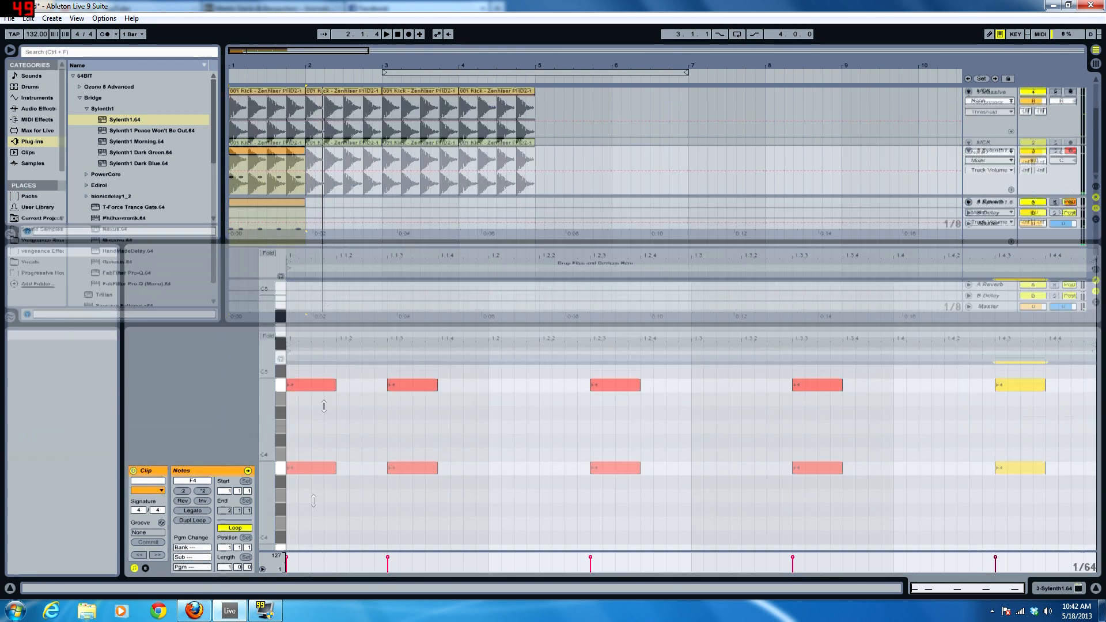
# - Draw a pitch bend envelope in the Sylenth1 clip that rises from the clip start to a peak just after the last note, and play it
pyautogui.doubleClick(282, 210)
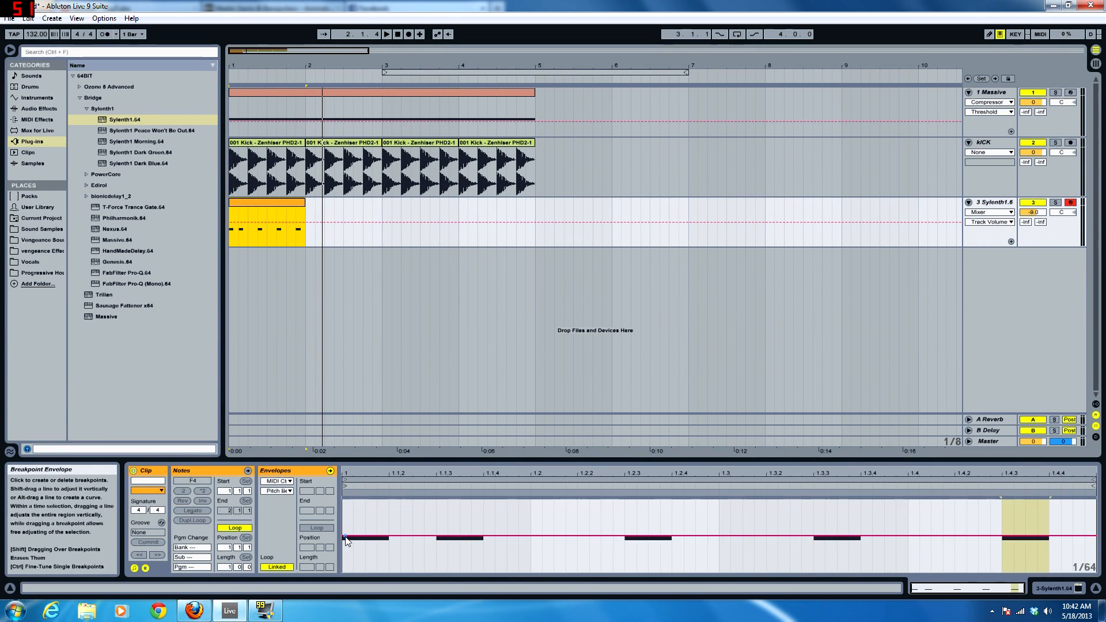
pyautogui.click(347, 539)
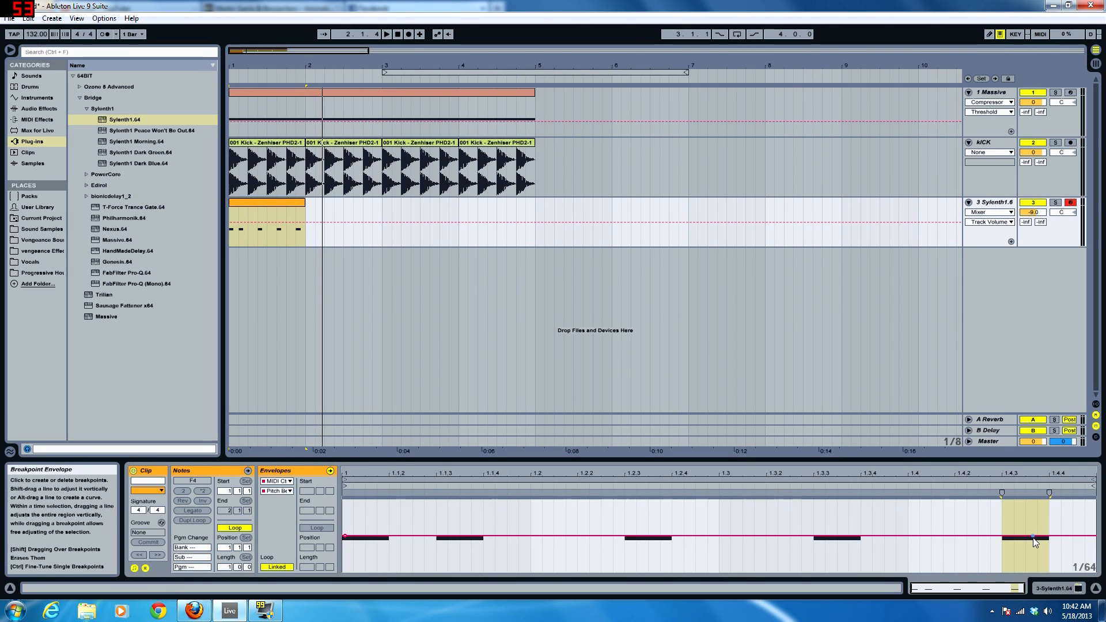
pyautogui.moveTo(1033, 537); pyautogui.dragTo(1055, 499)
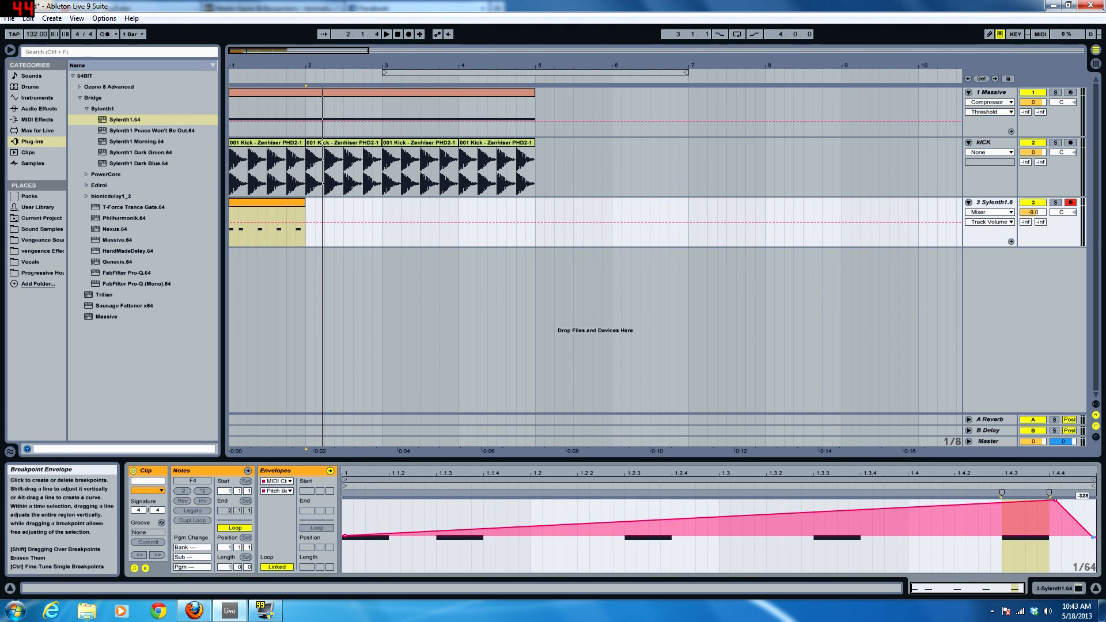
pyautogui.press('space')
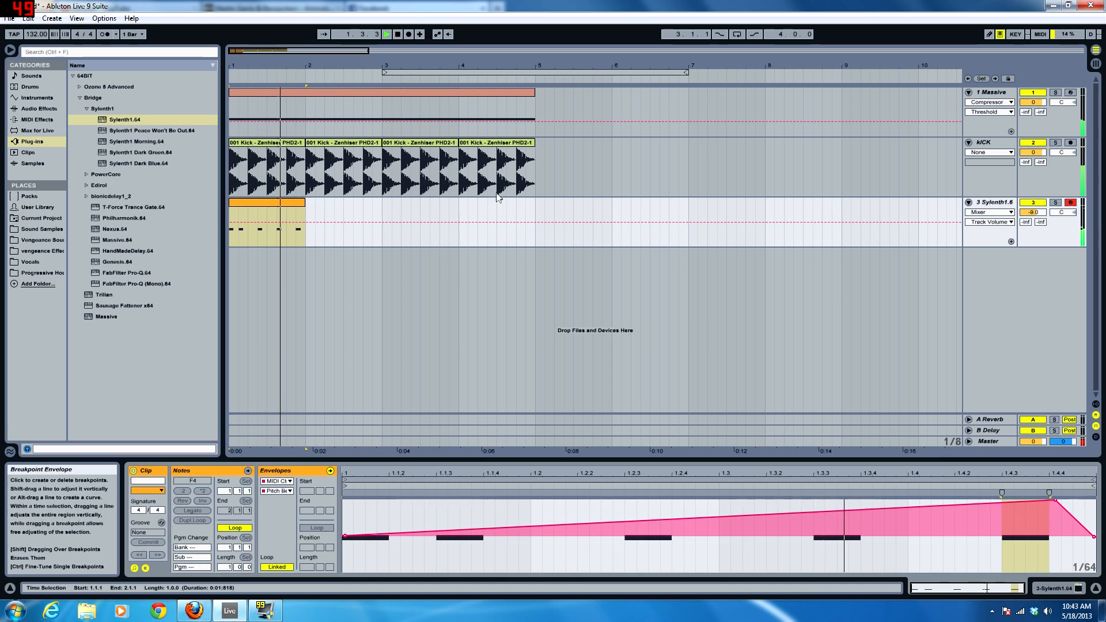
# - Duplicate the one-bar Sylenth1 clip three times to fill bars 1 to 4, collapse the clip view and stop playback
pyautogui.hotkey('ctrl', 'd')
pyautogui.hotkey('ctrl', 'd')
pyautogui.hotkey('ctrl', 'd')
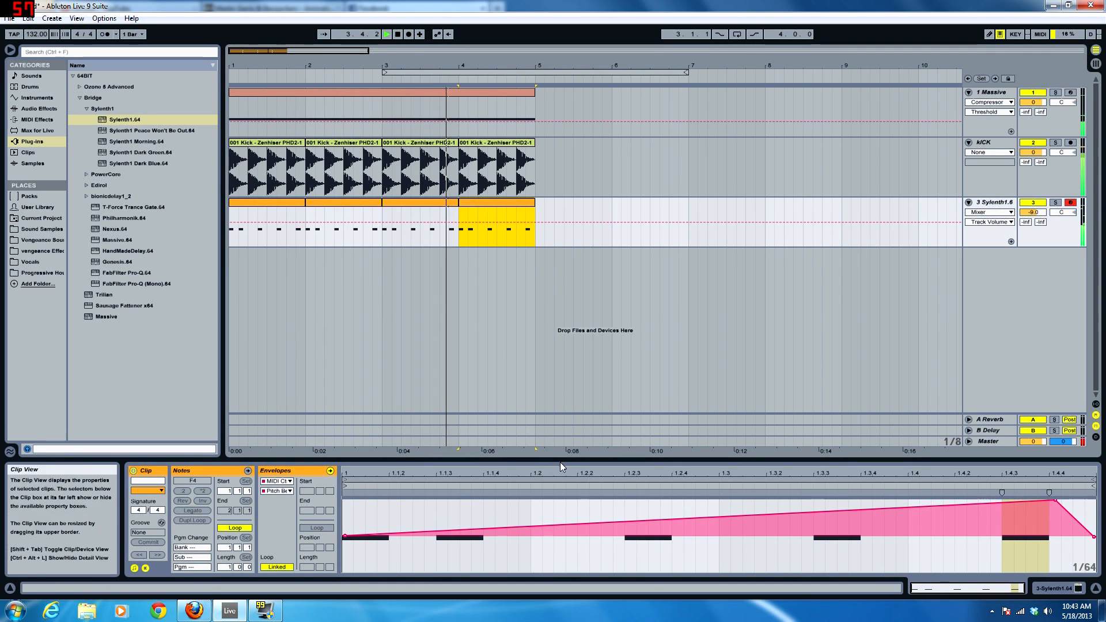
pyautogui.moveTo(570, 461); pyautogui.dragTo(684, 596)
pyautogui.press('space')
# - Add an EQ Eight after Sylenth1 on the Sylenth1 track
pyautogui.doubleClick(990, 203)
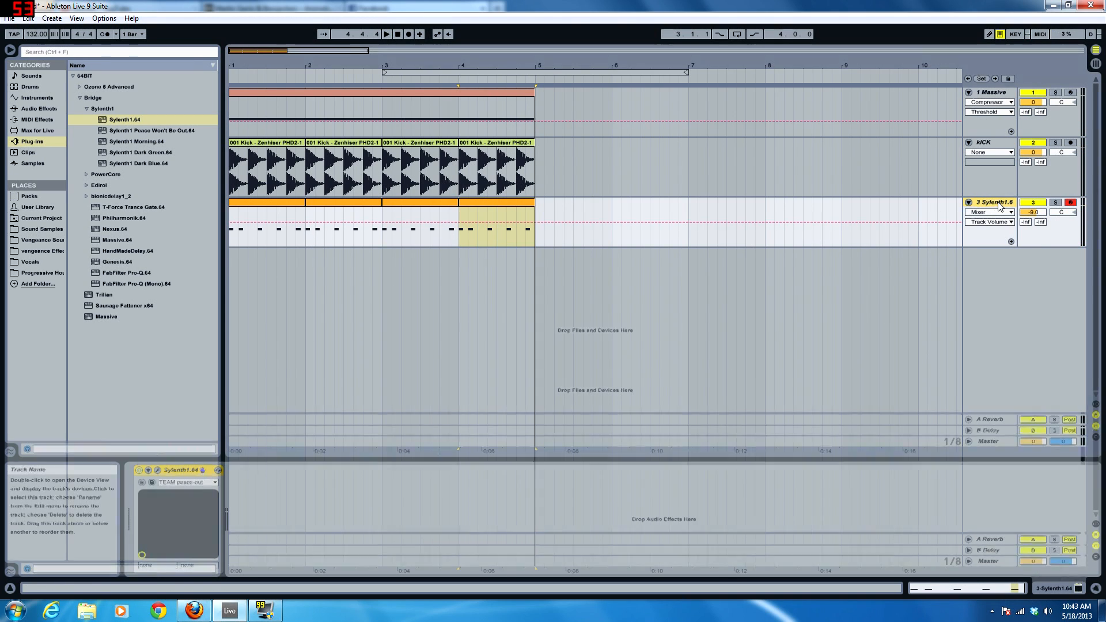
pyautogui.click(40, 110)
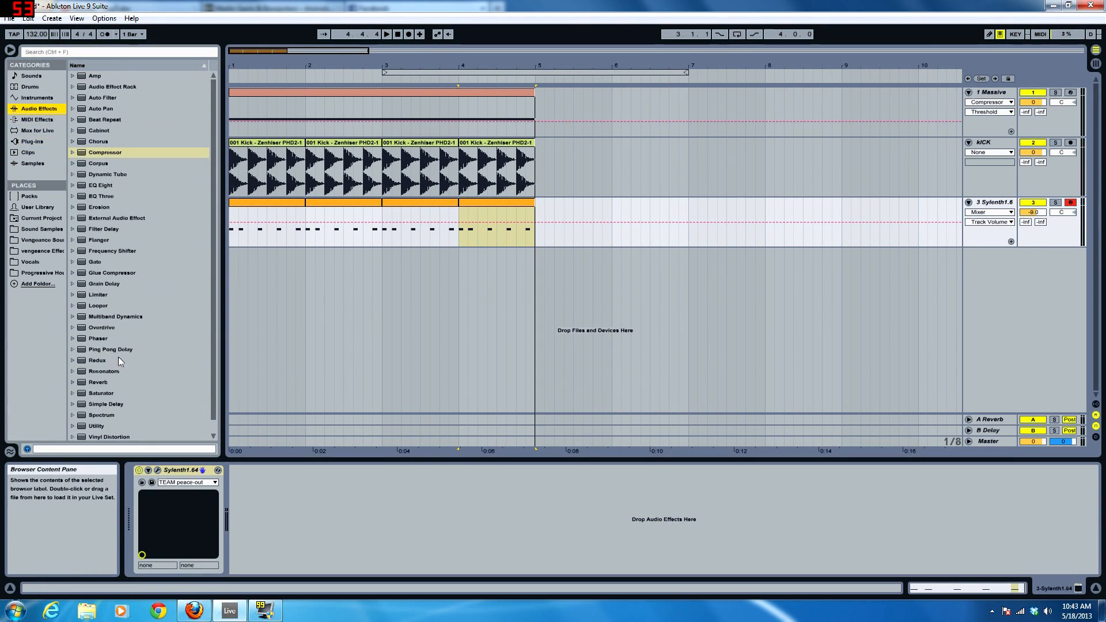
pyautogui.scroll(-1, 118, 367)
pyautogui.moveTo(101, 173); pyautogui.dragTo(293, 513)
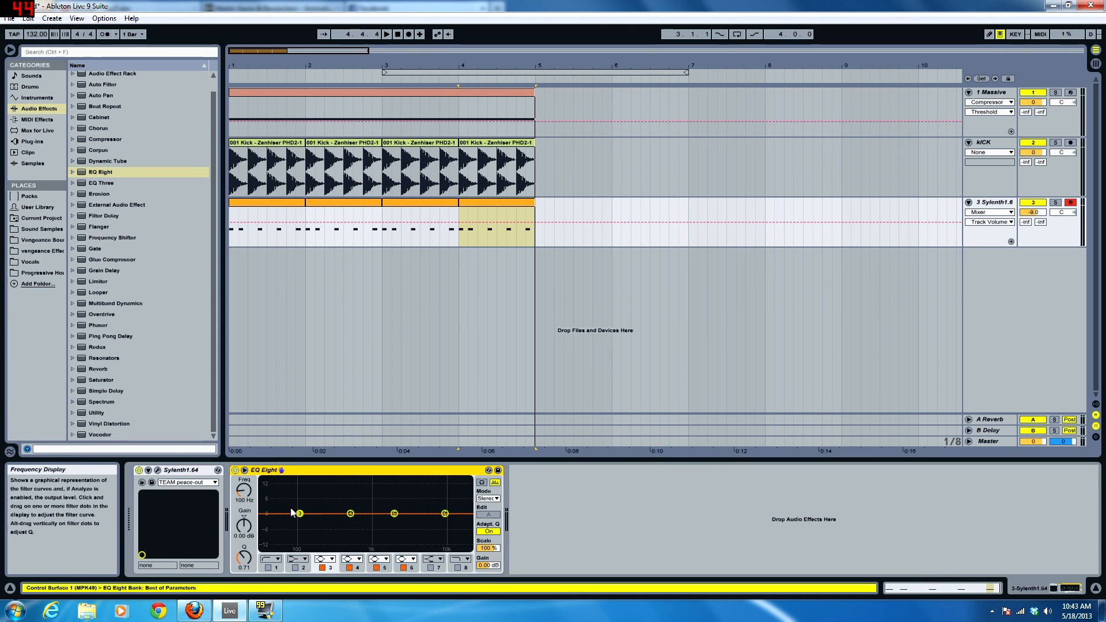
# - Make EQ band 3 a low cut and boost band 4 near 601 Hz while playing the lead
pyautogui.click(331, 559)
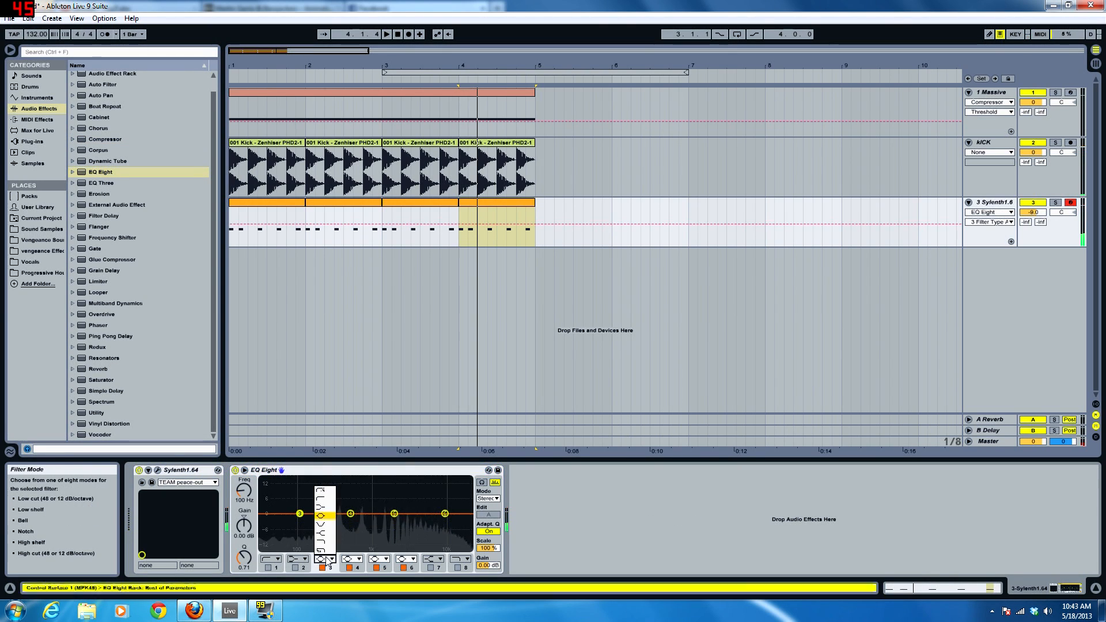
pyautogui.click(326, 499)
pyautogui.press('space')
pyautogui.moveTo(310, 522); pyautogui.dragTo(354, 511)
pyautogui.press('space')
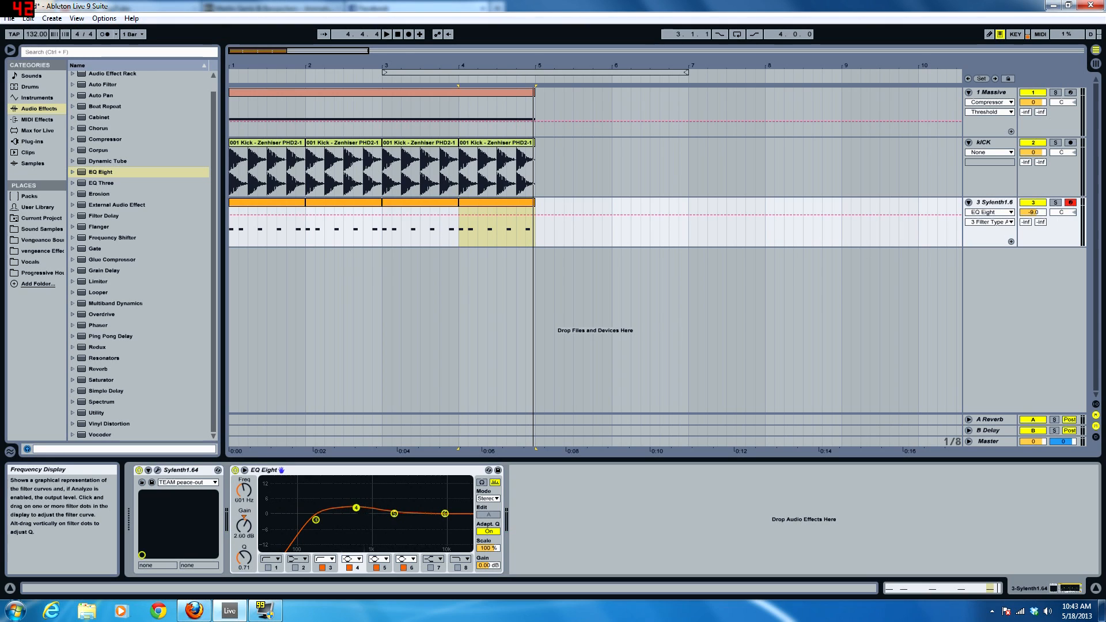
# - Dip EQ band 5 at about 2.41 kHz and raise band 6 near 10 kHz, auditioning the result
pyautogui.moveTo(446, 515); pyautogui.dragTo(400, 533)
pyautogui.press('space')
pyautogui.press('space')
# - Lower Sylenth1's main volume to about 1.03 during playback and close the plug-in window
pyautogui.click(203, 470)
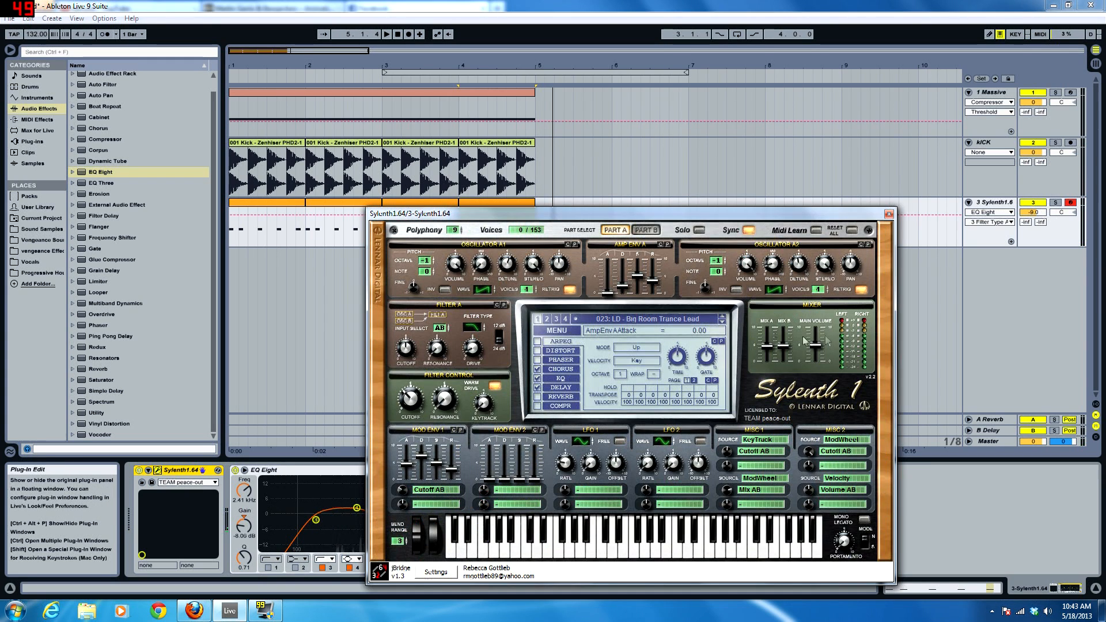
pyautogui.press('space')
pyautogui.moveTo(815, 356); pyautogui.dragTo(817, 367)
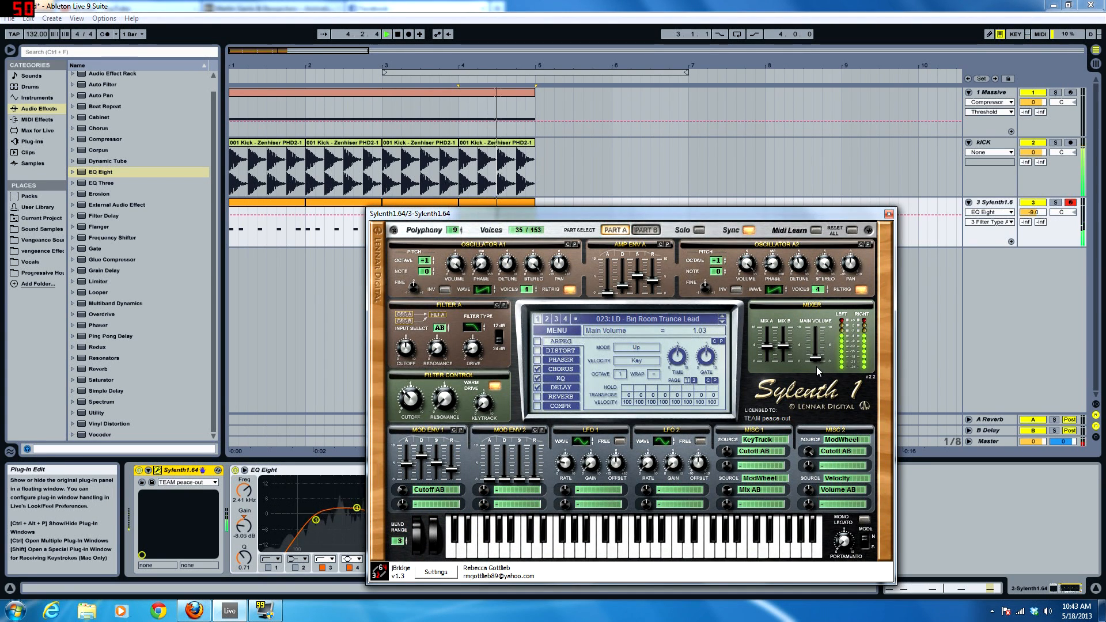
pyautogui.click(888, 213)
# - Switch to the session mixer and add a Compressor after the EQ Eight on the Sylenth1 track
pyautogui.press('Tab')
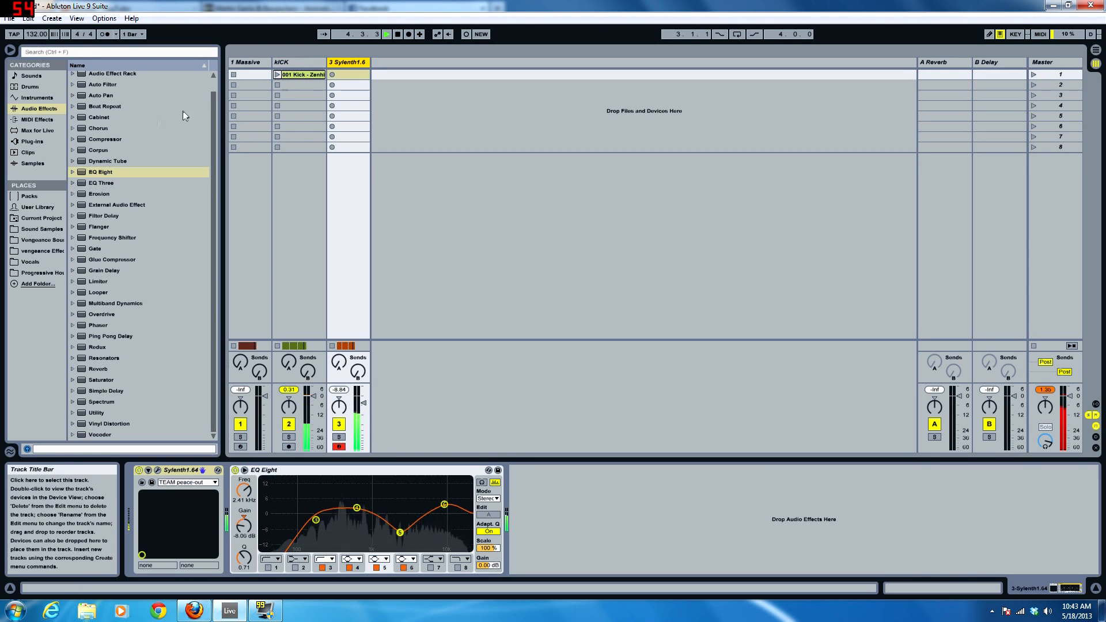
pyautogui.moveTo(106, 140); pyautogui.dragTo(582, 513)
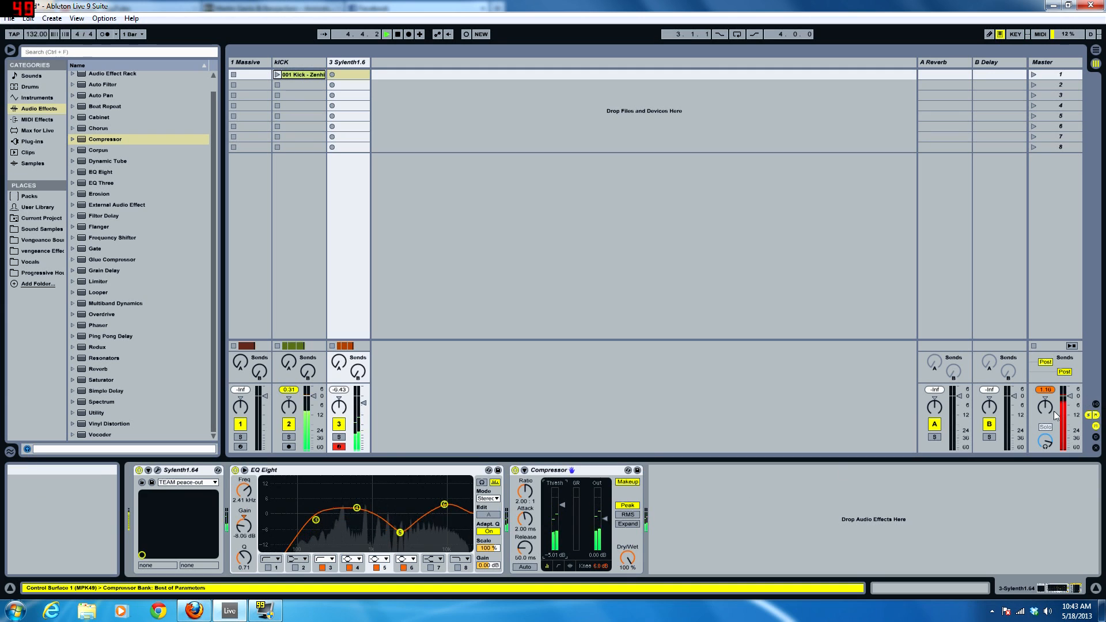
pyautogui.press('space')
# - Lower the track volumes of the kick to -4.8 dB, Sylenth1 to -8.0 dB and the Massive track, and stop playback
pyautogui.moveTo(313, 397); pyautogui.dragTo(313, 404)
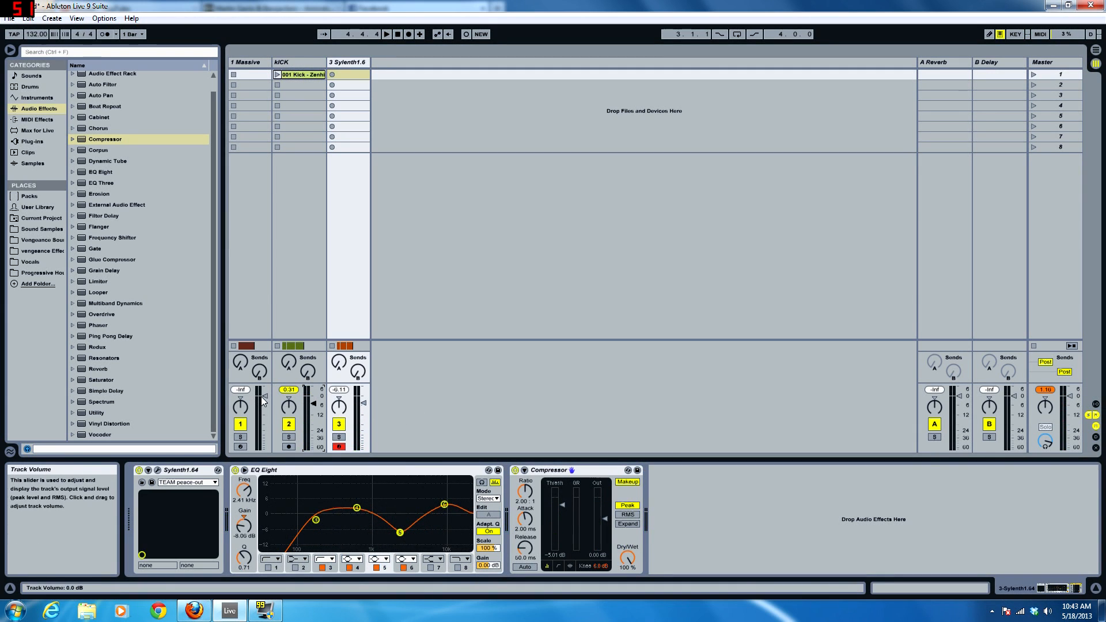
pyautogui.press('space')
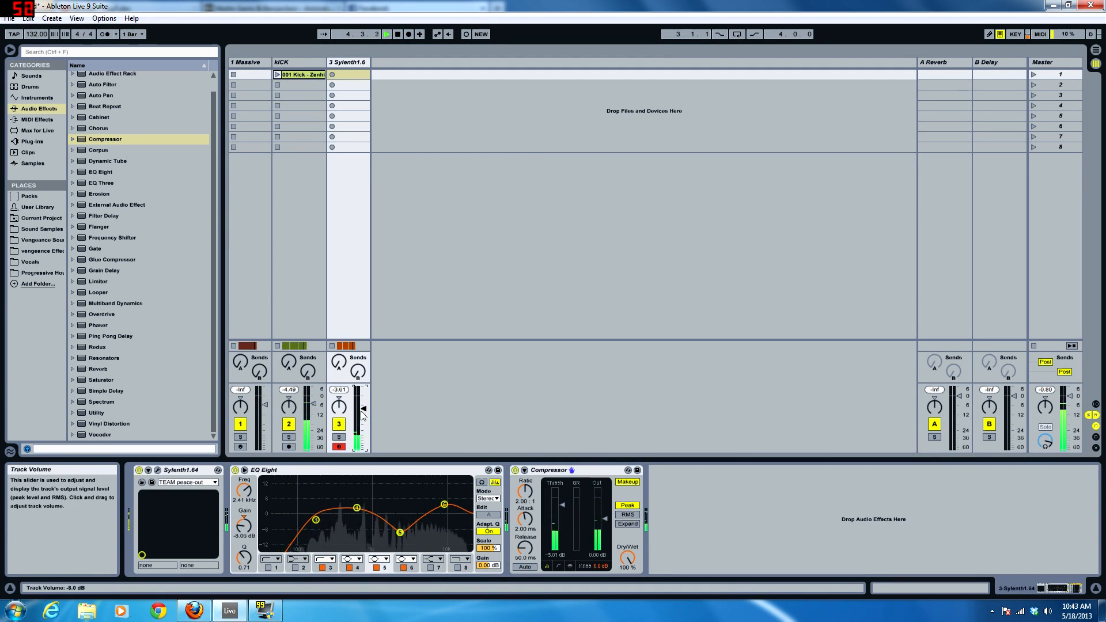
pyautogui.press('Tab')
pyautogui.click(397, 35)
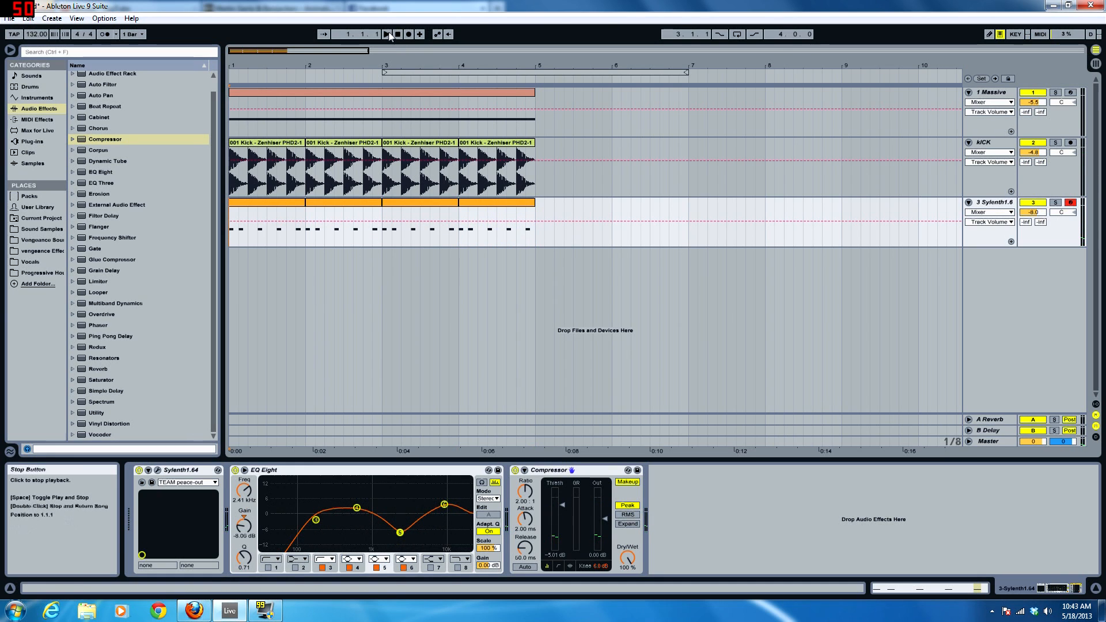
# - Play the arrangement from the start and raise the Massive track's volume to 0.6 dB
pyautogui.click(389, 33)
pyautogui.press('Tab')
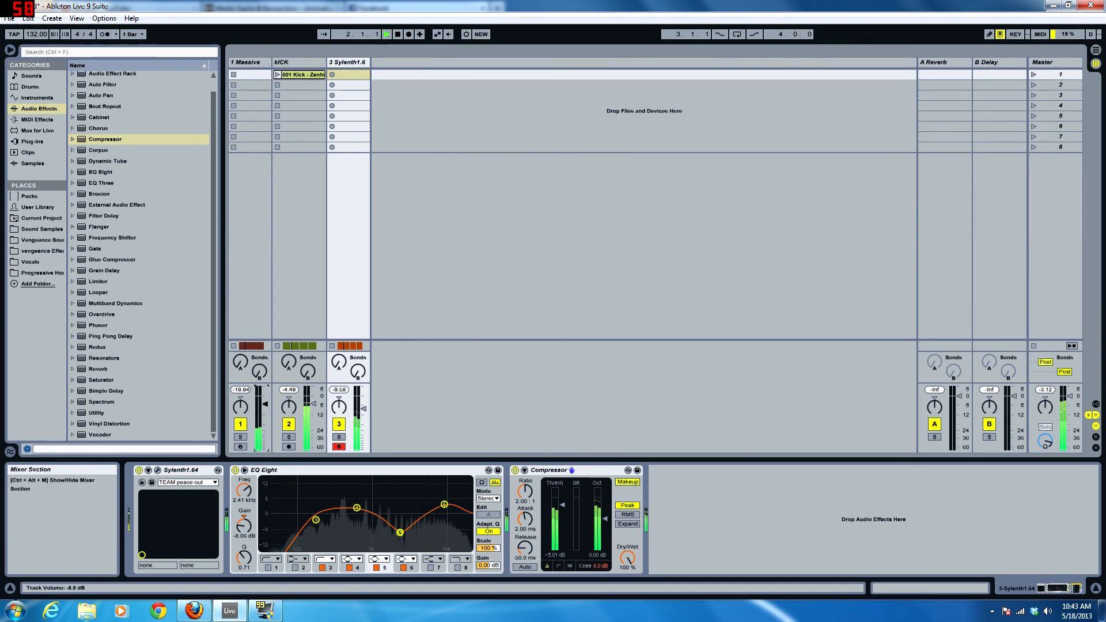
pyautogui.press('Tab')
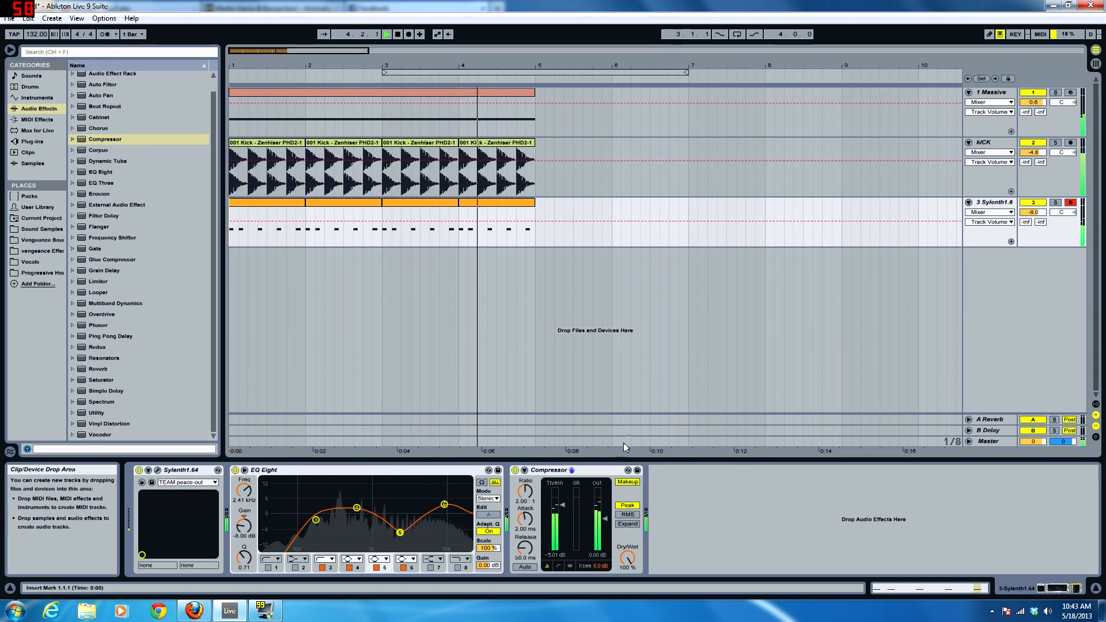
pyautogui.press('space')
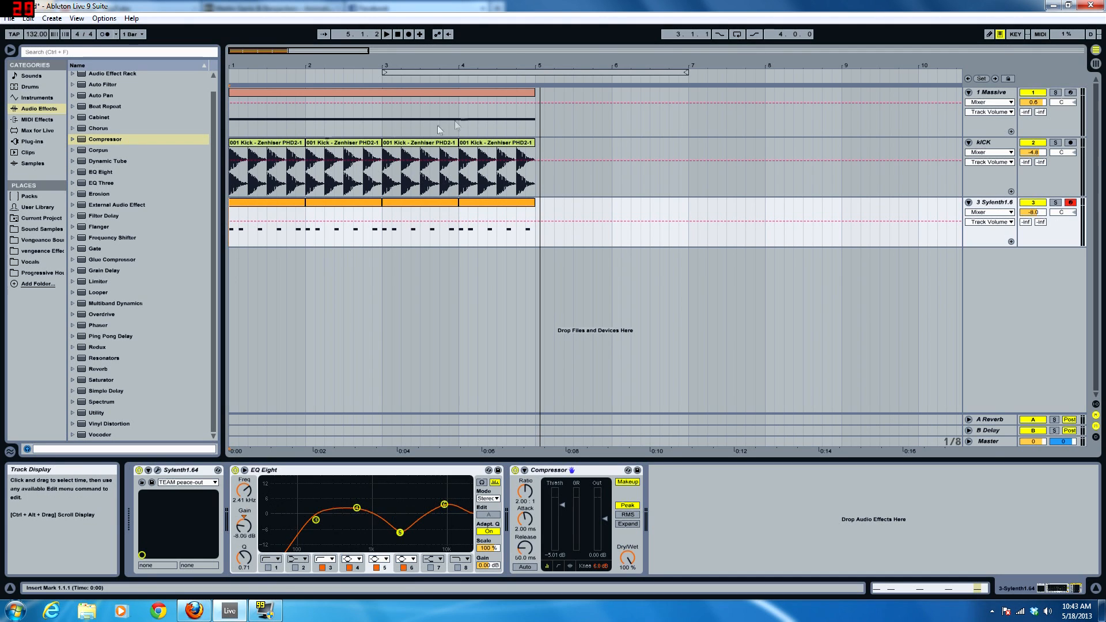
pyautogui.click(449, 95)
pyautogui.click(440, 203)
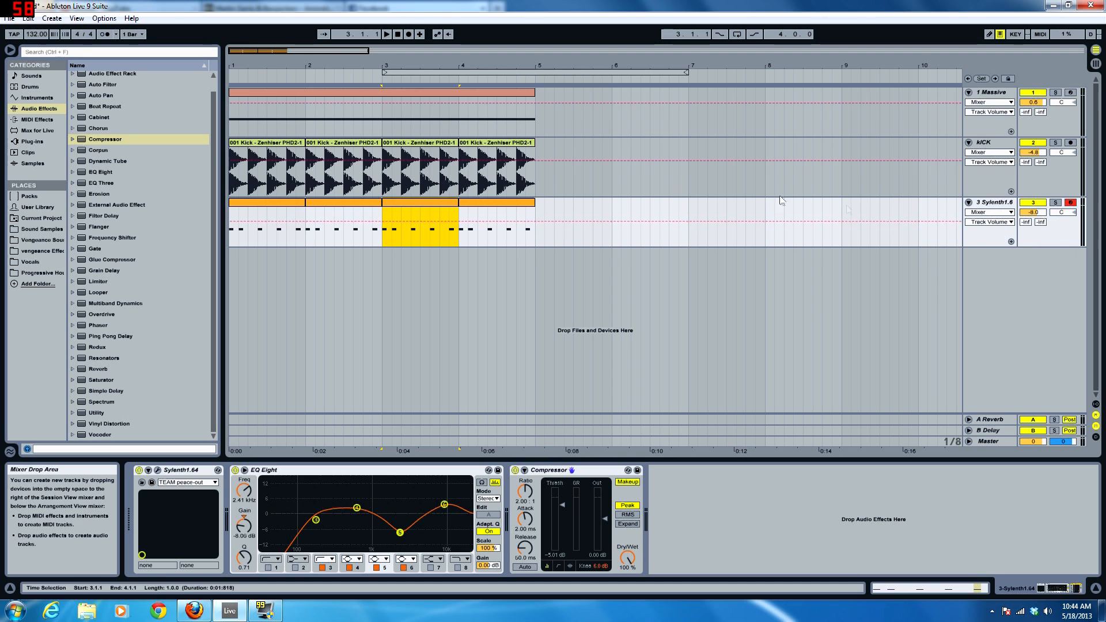
pyautogui.click(27, 18)
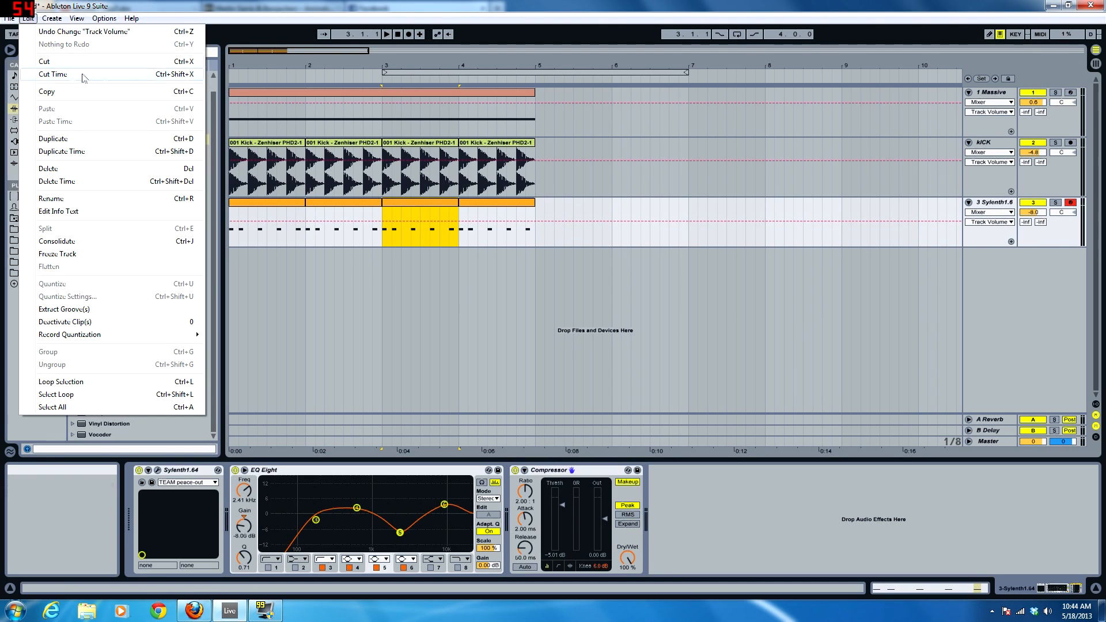
pyautogui.click(722, 252)
pyautogui.click(690, 240)
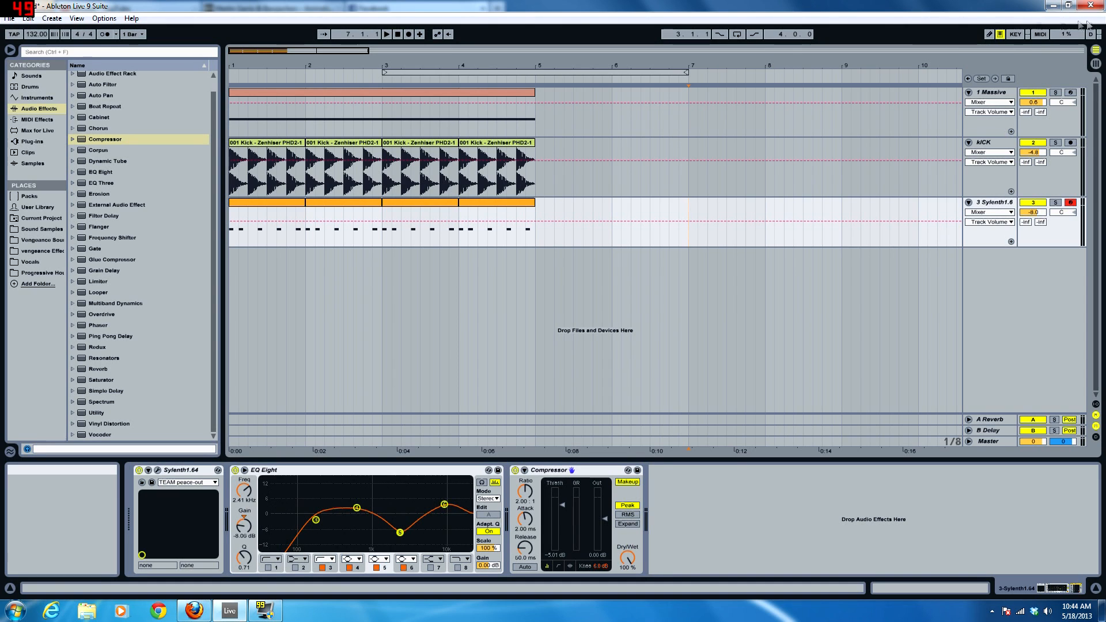
# - Show the Massive track's device chain to review its EQ and sidechain compressor
pyautogui.click(1009, 102)
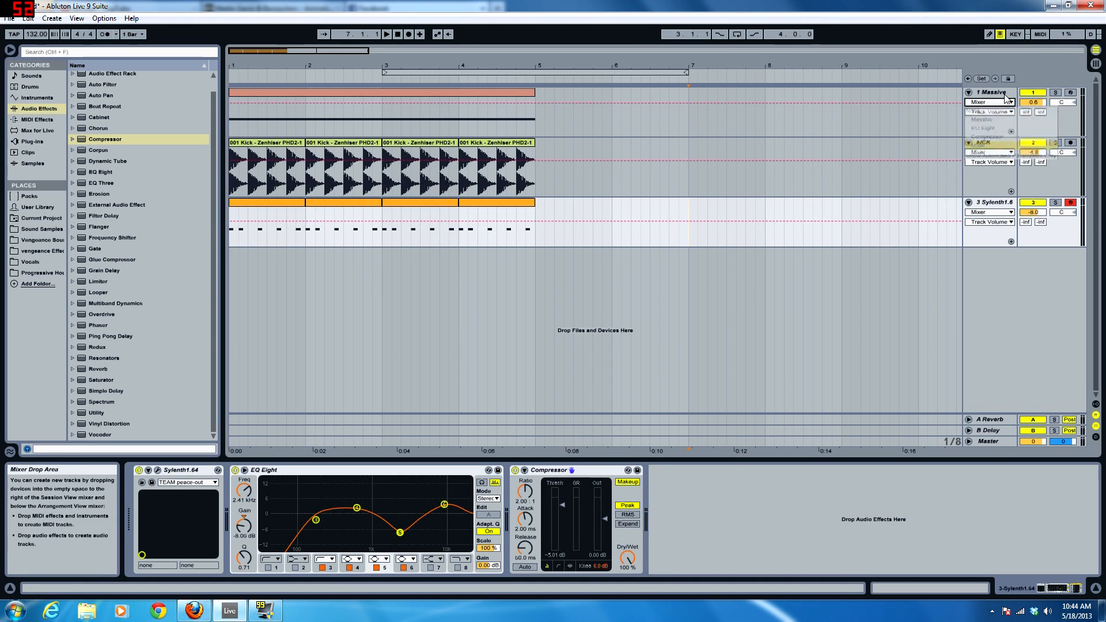
pyautogui.click(1006, 95)
pyautogui.click(996, 151)
pyautogui.click(1005, 91)
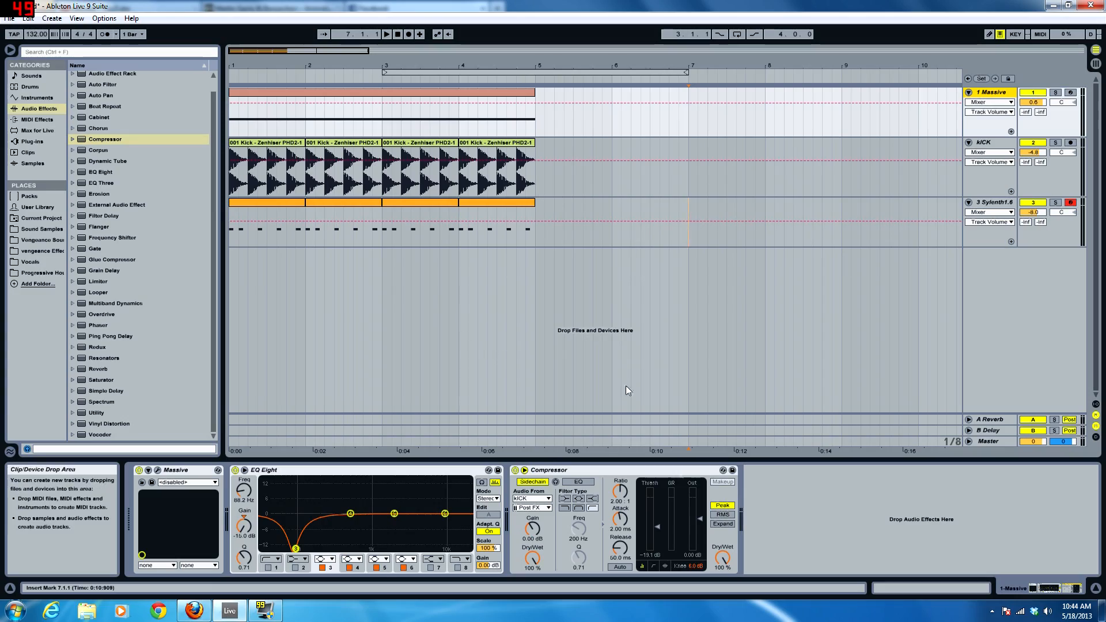
pyautogui.click(1054, 5)
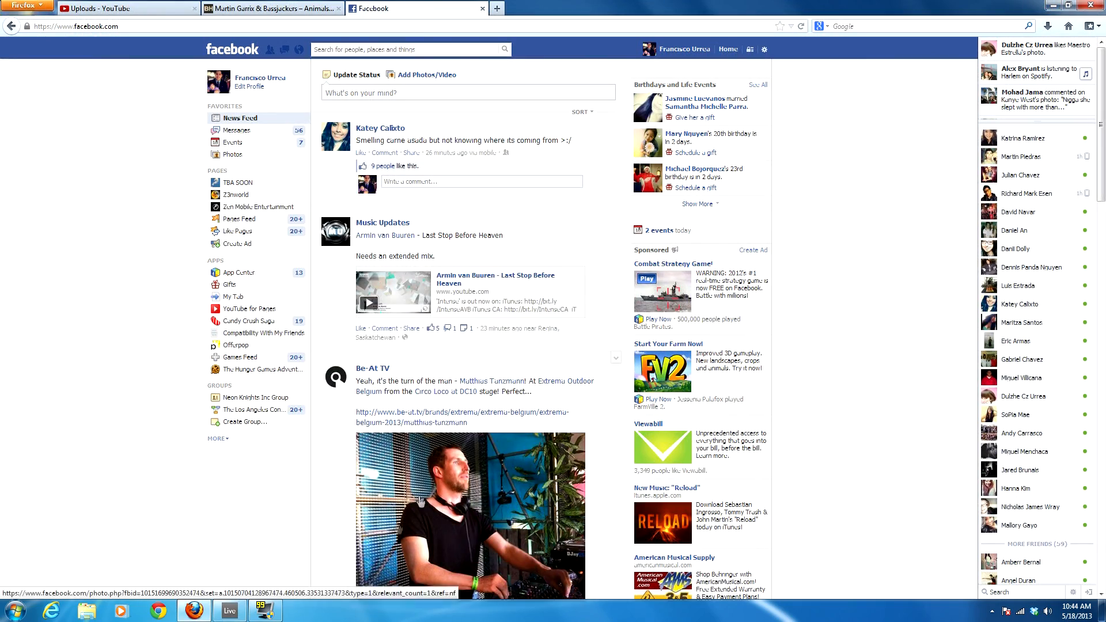
pyautogui.click(229, 611)
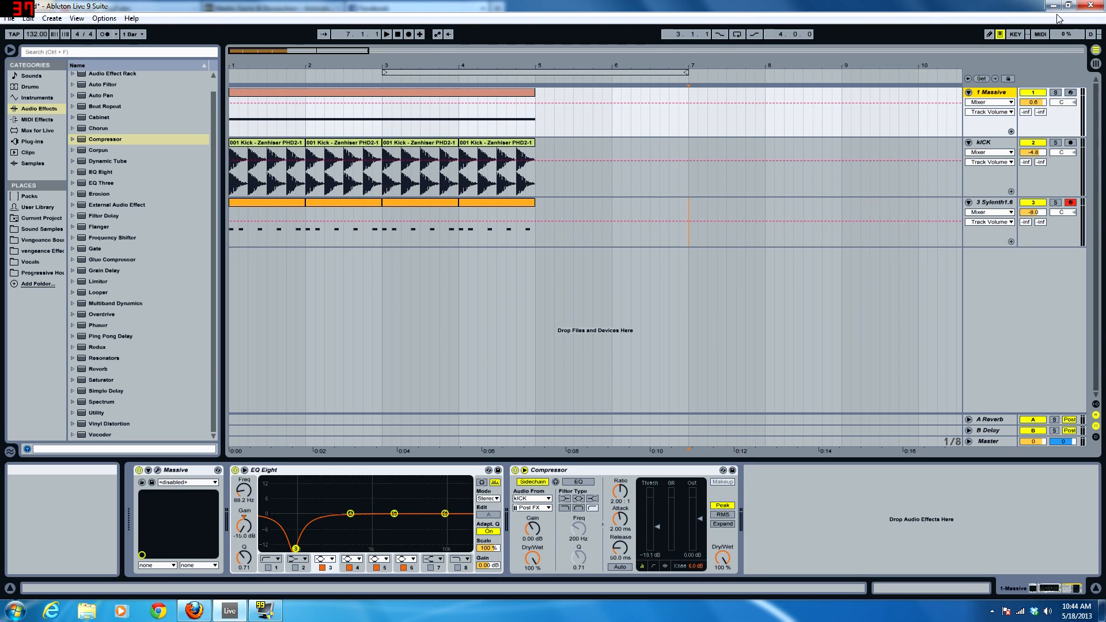
pyautogui.moveTo(1019, 9); pyautogui.dragTo(963, 23)
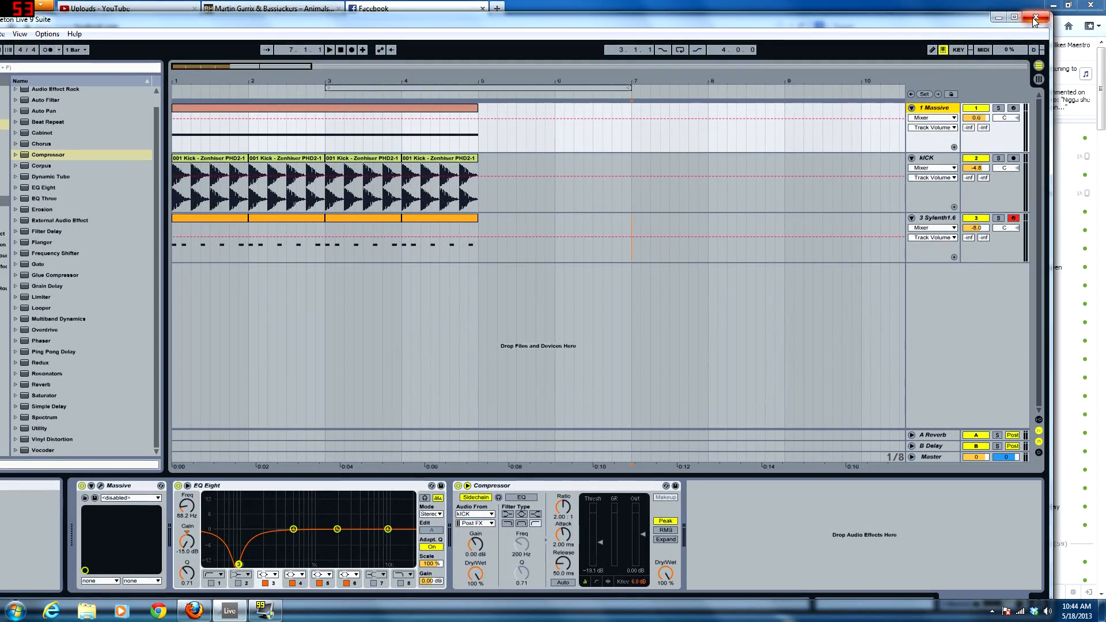